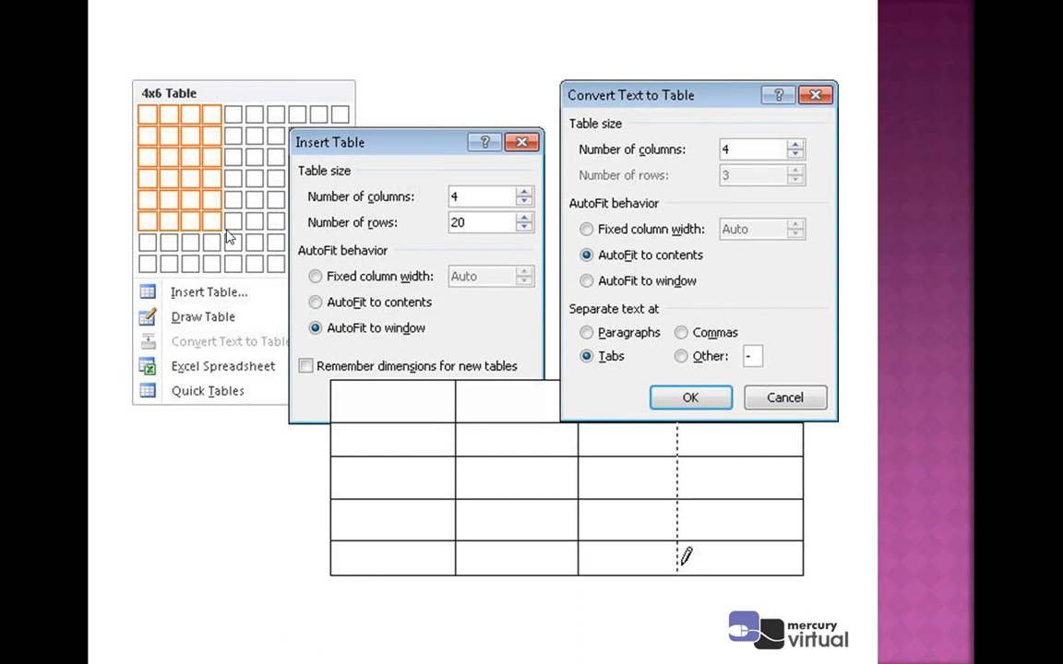
# Leave the slide show for the Example document in Word and add three blank lines after its last paragraph.
pyautogui.press('Escape')
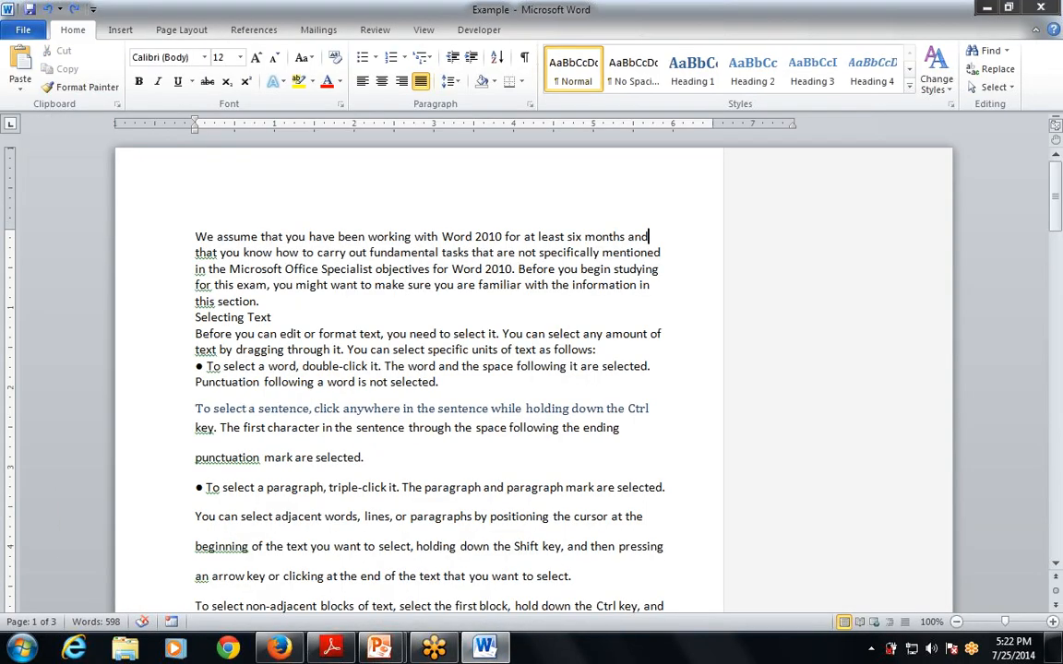
pyautogui.scroll(-10, 533, 373)
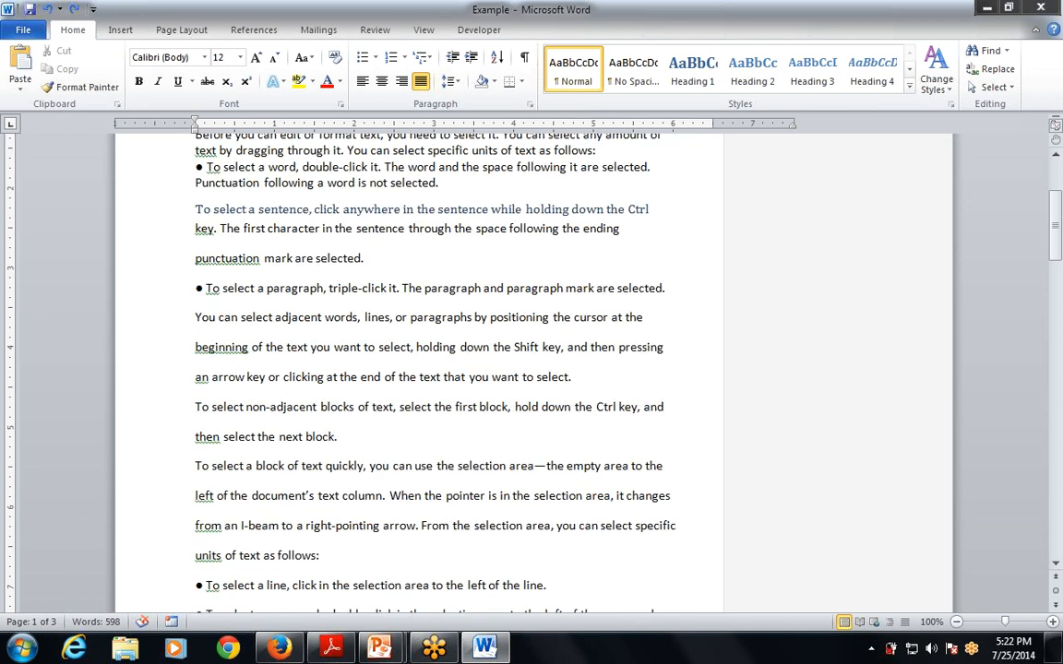
pyautogui.scroll(-8, 533, 373)
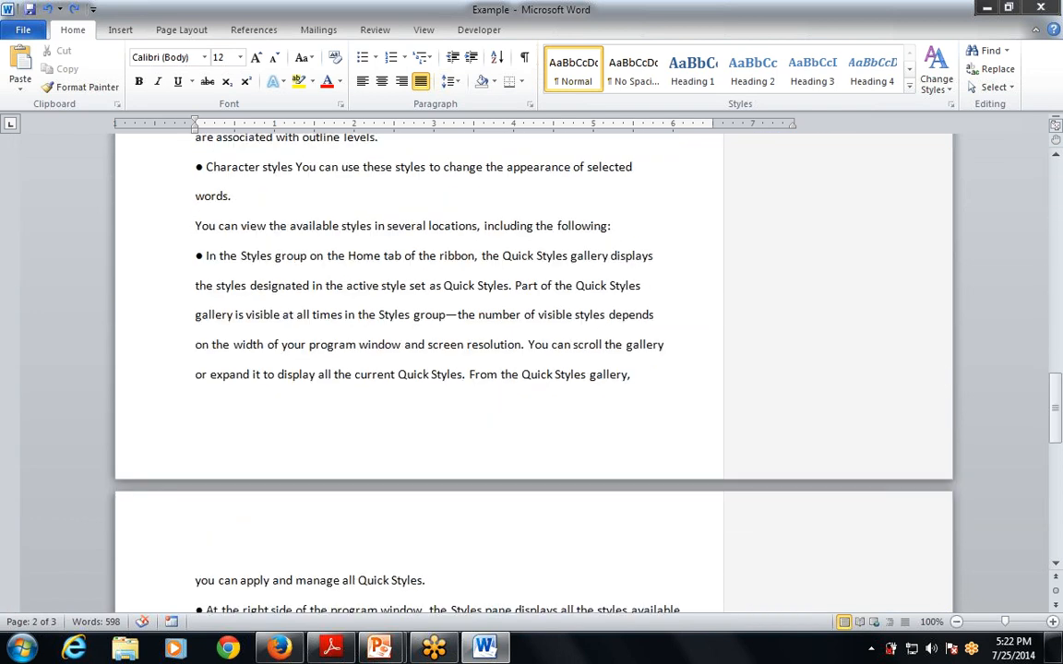
pyautogui.click(253, 261)
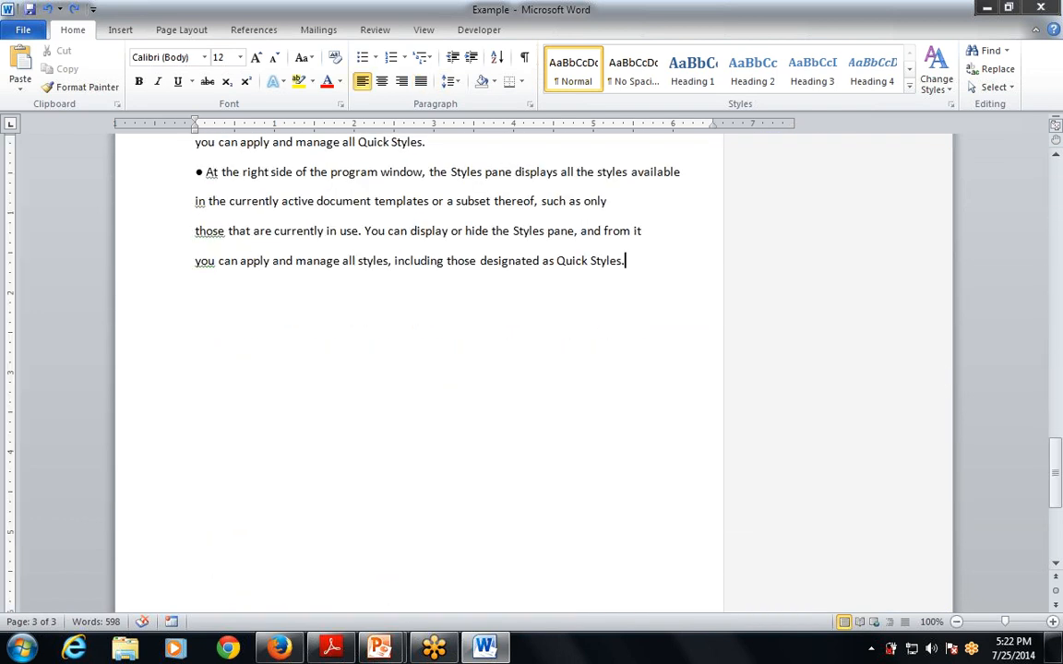
pyautogui.press('Return')
pyautogui.press('Return')
pyautogui.press('Return')
# Insert a table of 4 columns by 6 rows from the table grid below the last paragraph.
pyautogui.click(118, 33)
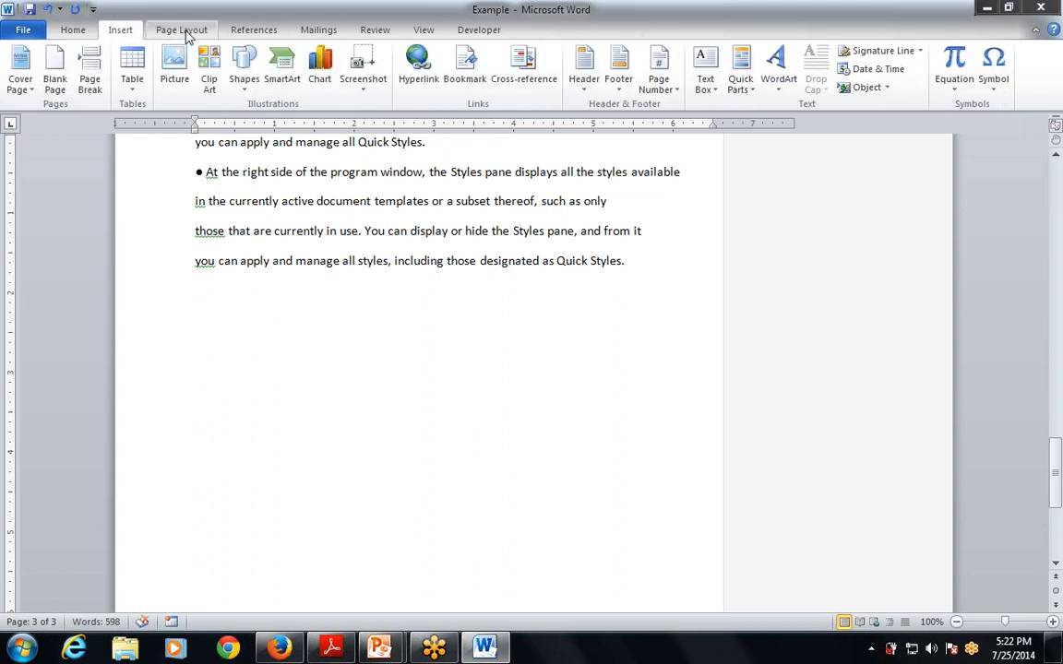
pyautogui.click(131, 79)
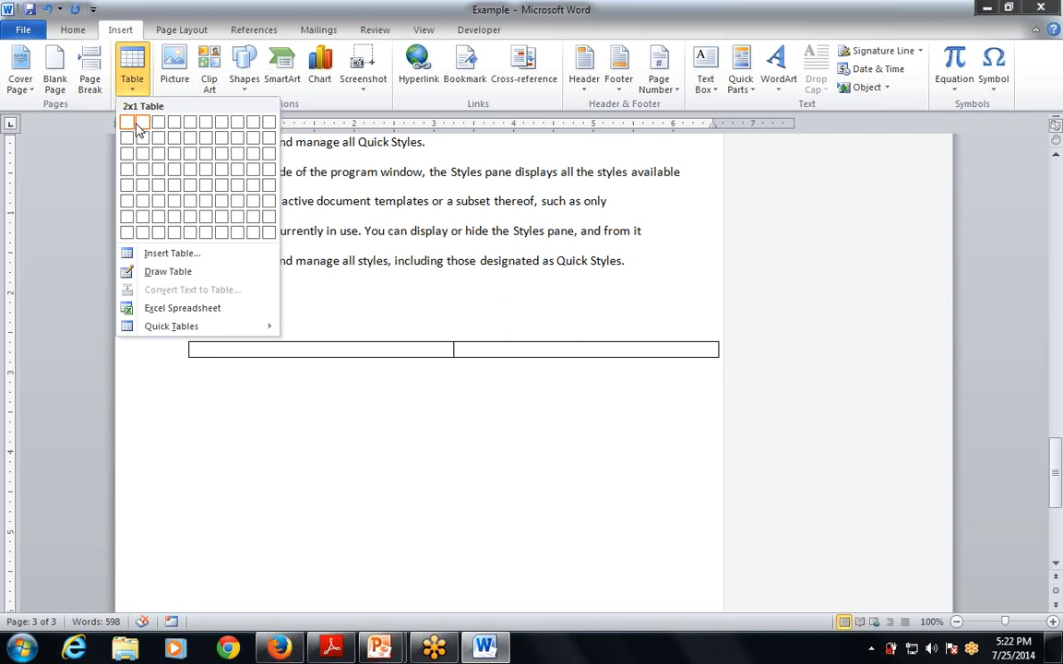
pyautogui.click(171, 203)
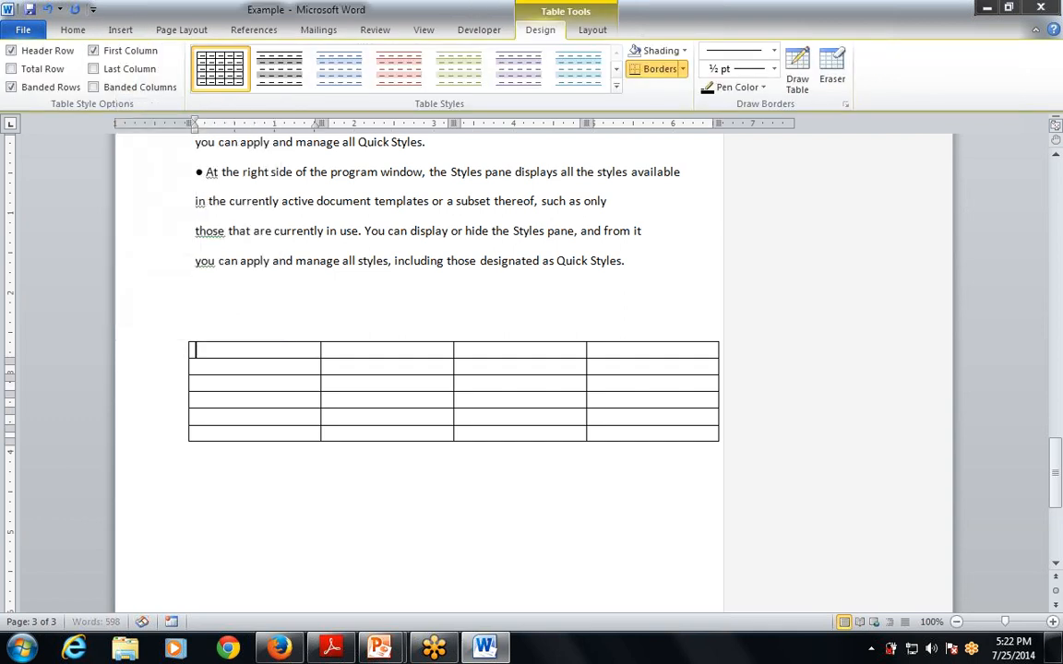
# Move the cursor through the cells of the 4-column table.
pyautogui.click(329, 351)
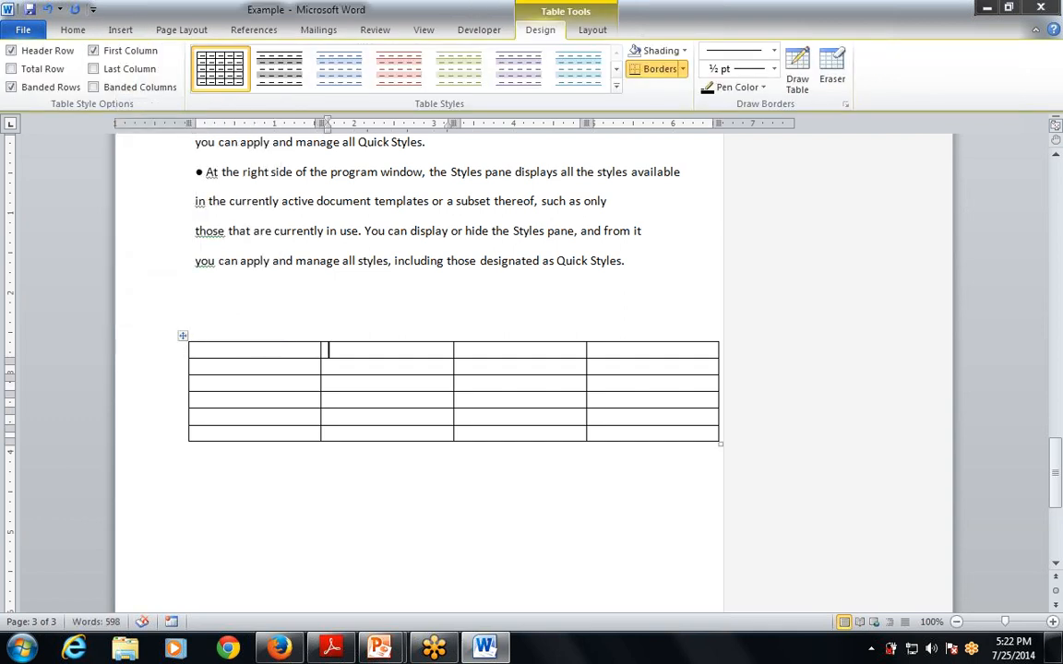
pyautogui.press('Tab')
pyautogui.press('Tab')
pyautogui.click(248, 360)
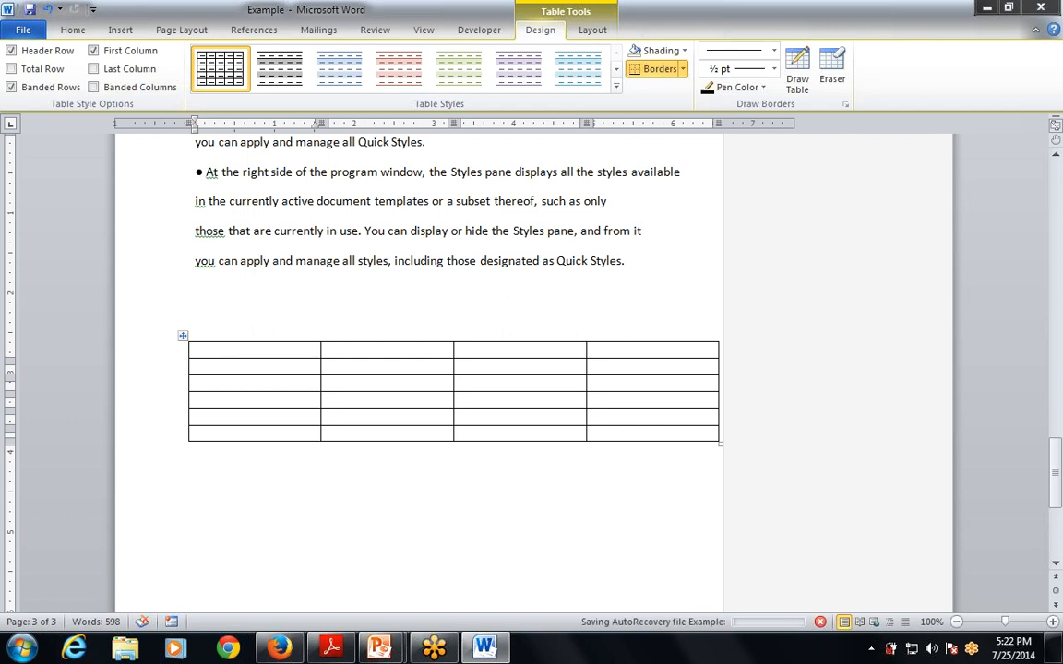
# Present slides 14 and 15 about creating tables in PowerPoint, and return to the Example document in Word.
pyautogui.hotkey('alt', 'Tab')
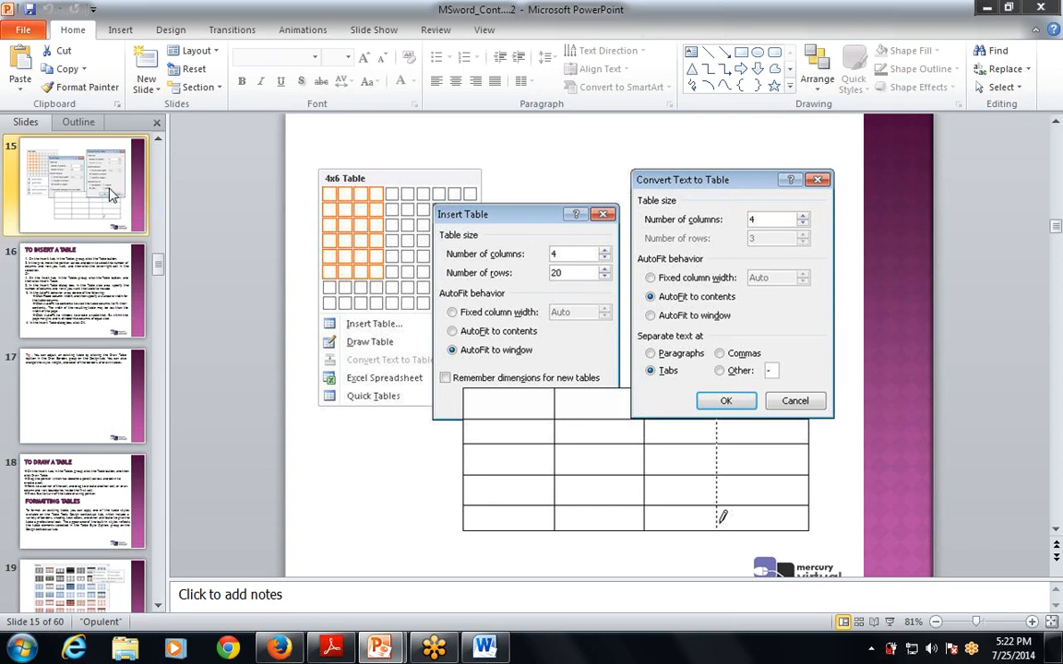
pyautogui.scroll(2, 104, 194)
pyautogui.click(93, 263)
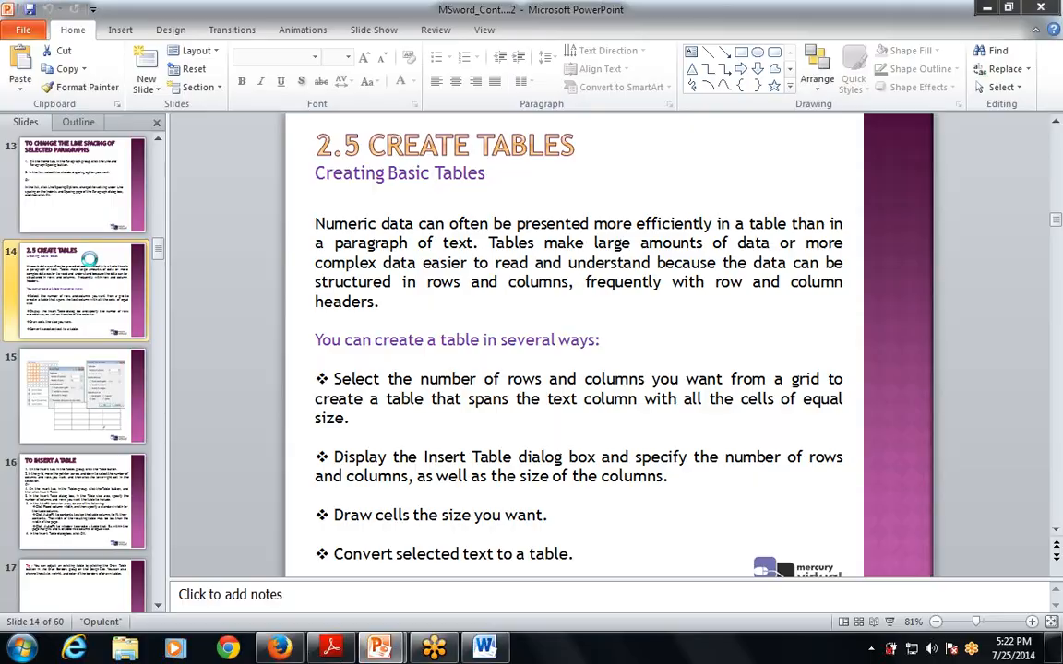
pyautogui.hotkey('shift', 'F5')
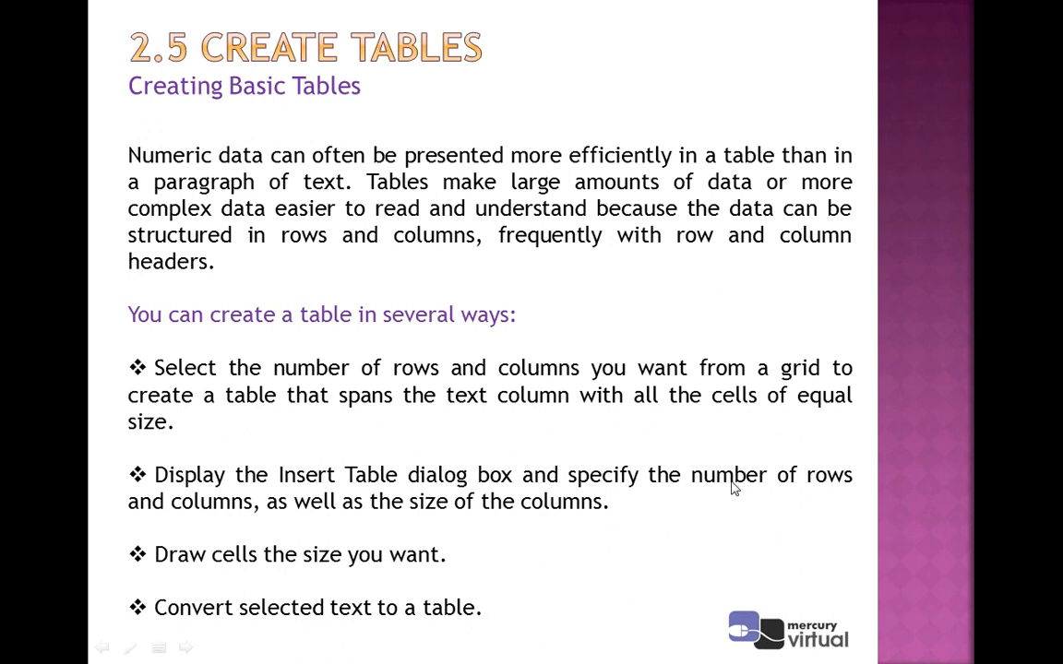
pyautogui.click(533, 534)
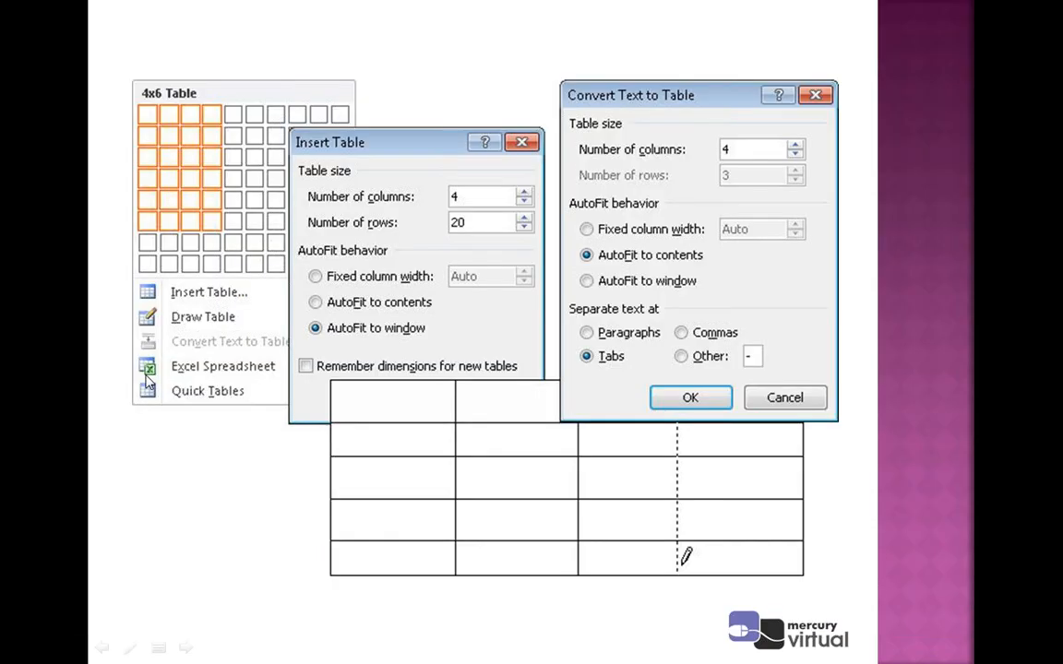
pyautogui.click(487, 643)
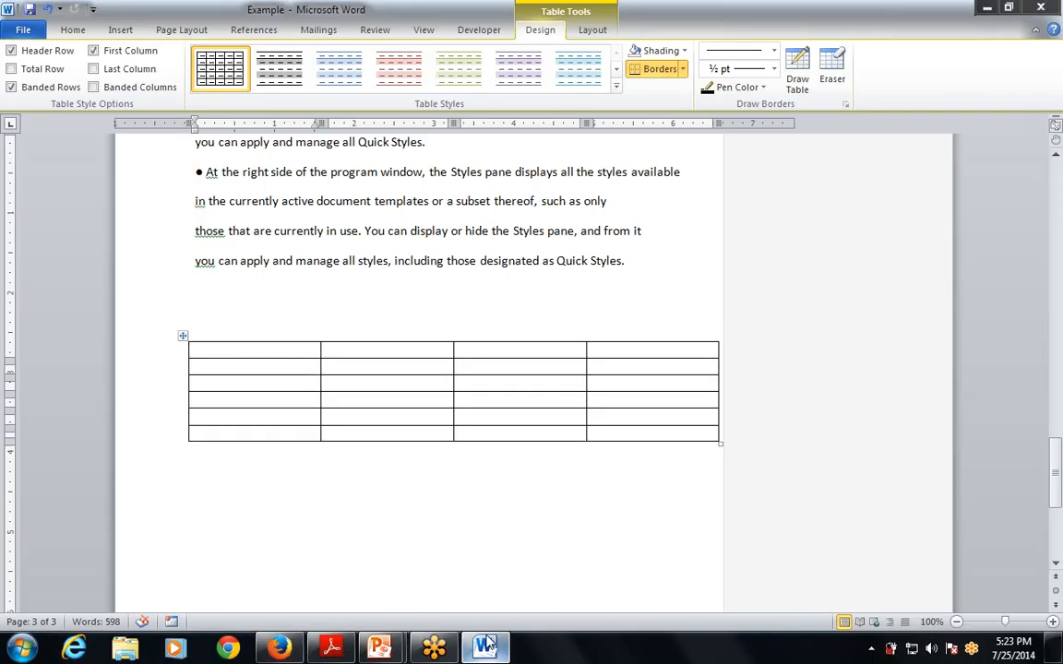
pyautogui.click(121, 30)
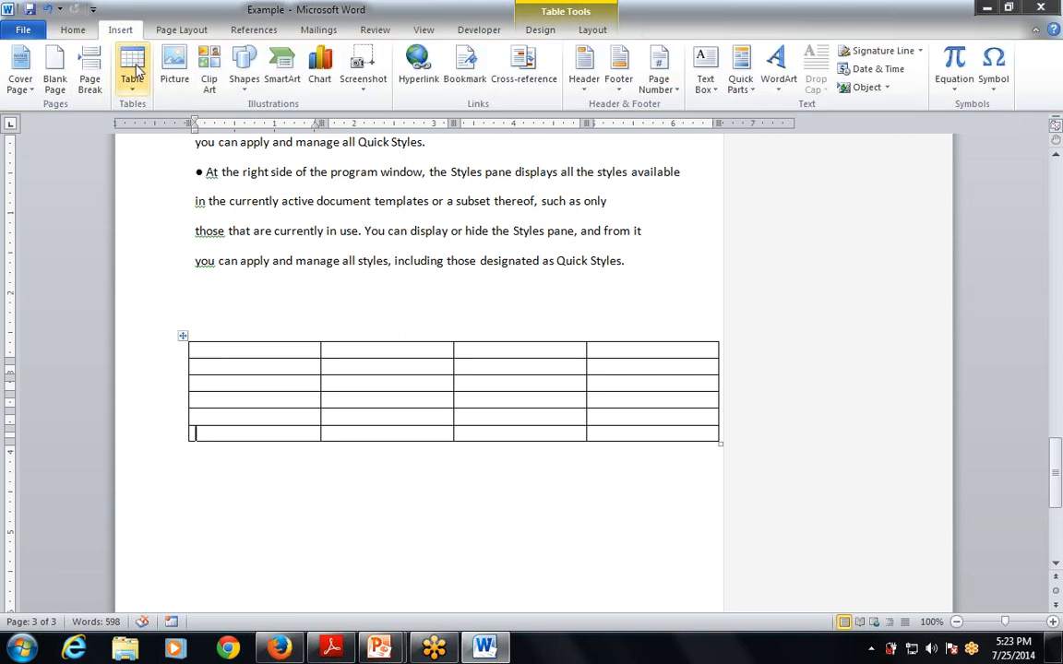
pyautogui.click(132, 73)
pyautogui.click(177, 251)
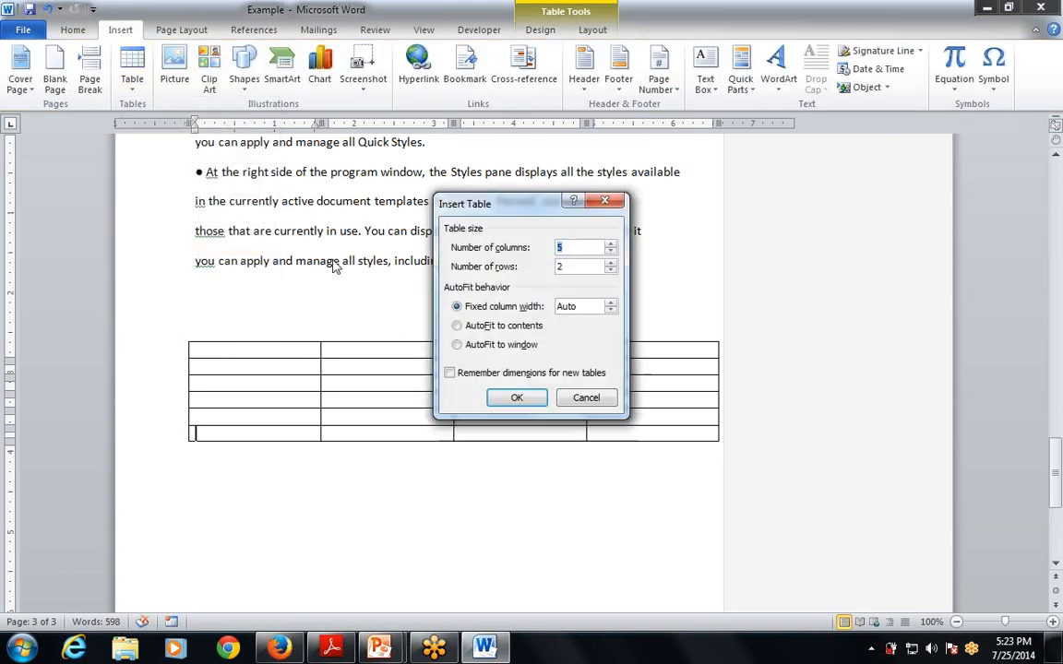
pyautogui.click(595, 398)
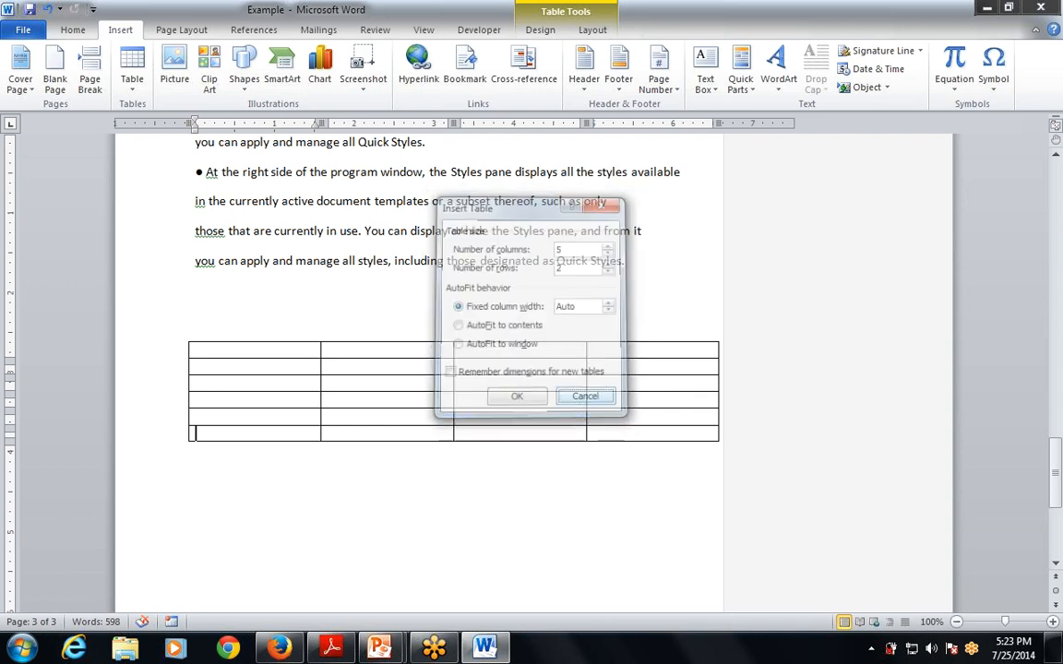
# Select the entire 4-column table and cut it from the document.
pyautogui.click(191, 339)
pyautogui.click(178, 353)
pyautogui.click(190, 351)
pyautogui.click(189, 339)
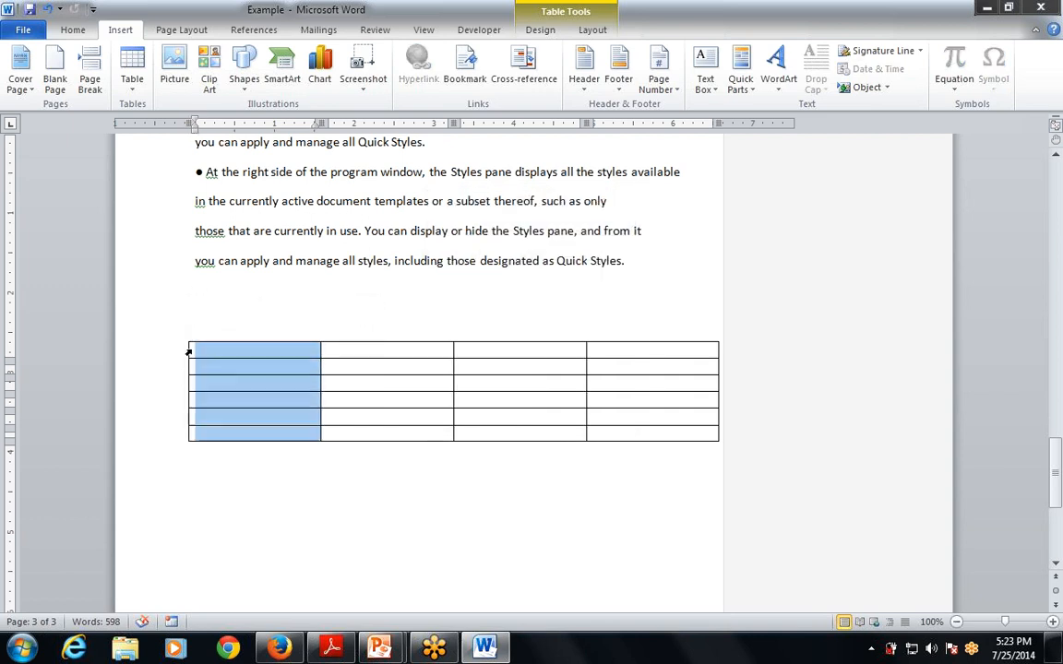
pyautogui.click(195, 358)
pyautogui.moveTo(196, 355); pyautogui.dragTo(705, 440)
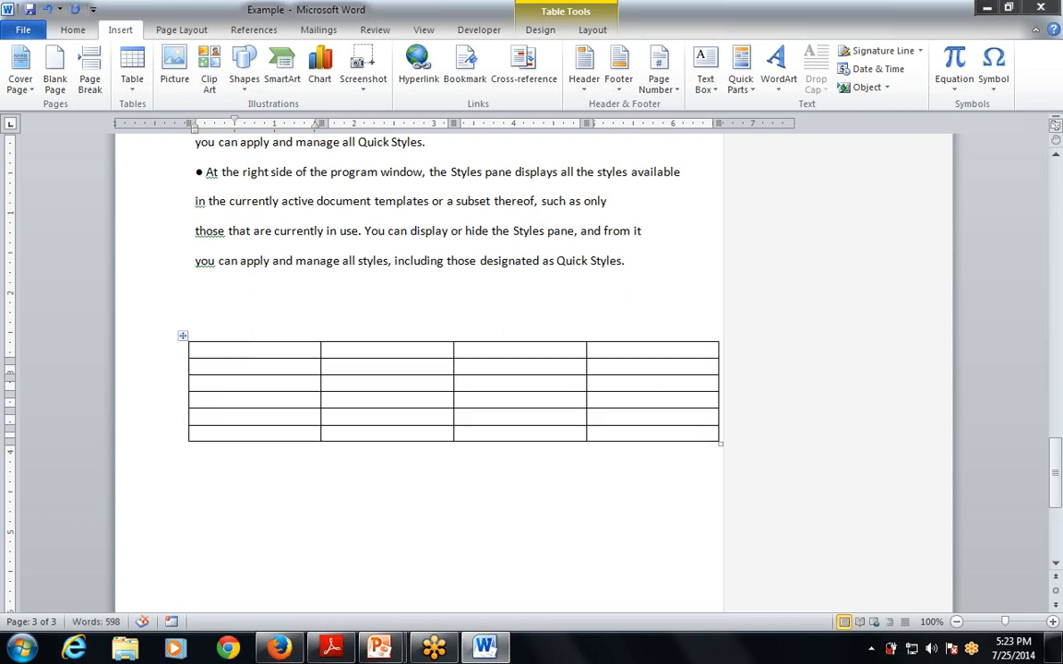
pyautogui.rightClick(184, 339)
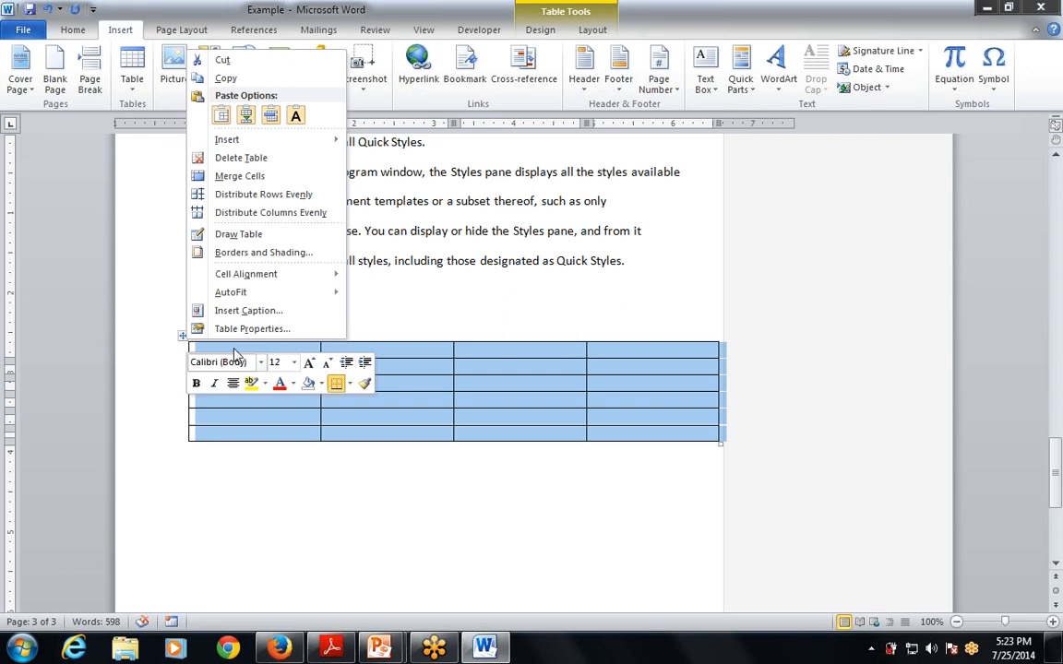
pyautogui.click(217, 59)
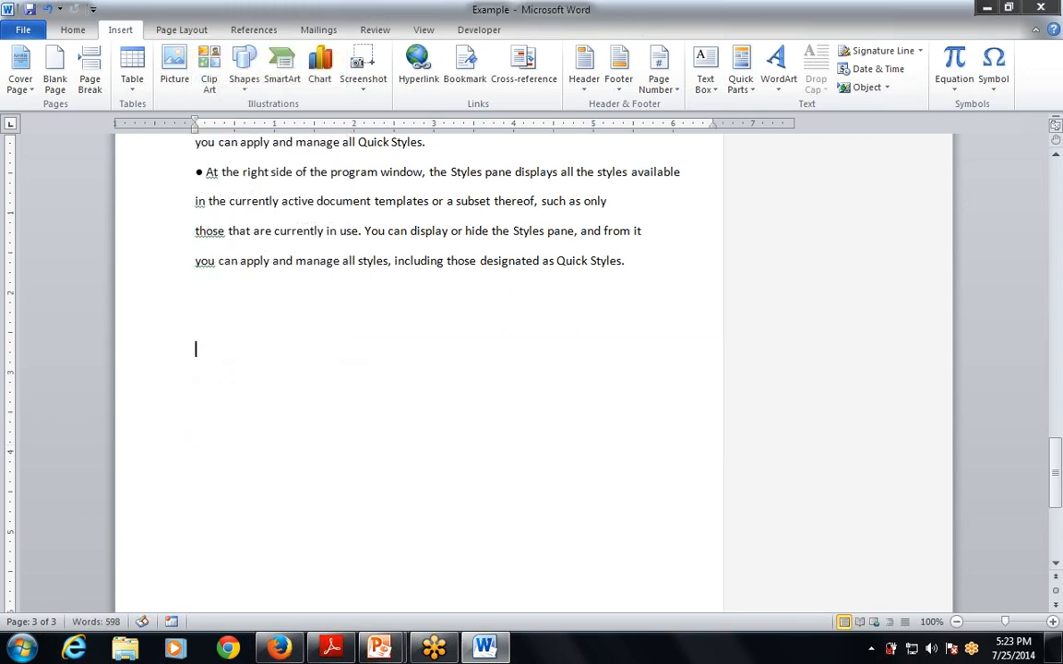
# Insert a table of 5 columns and 10 rows with automatic fixed column width, using the Insert Table dialog.
pyautogui.click(121, 94)
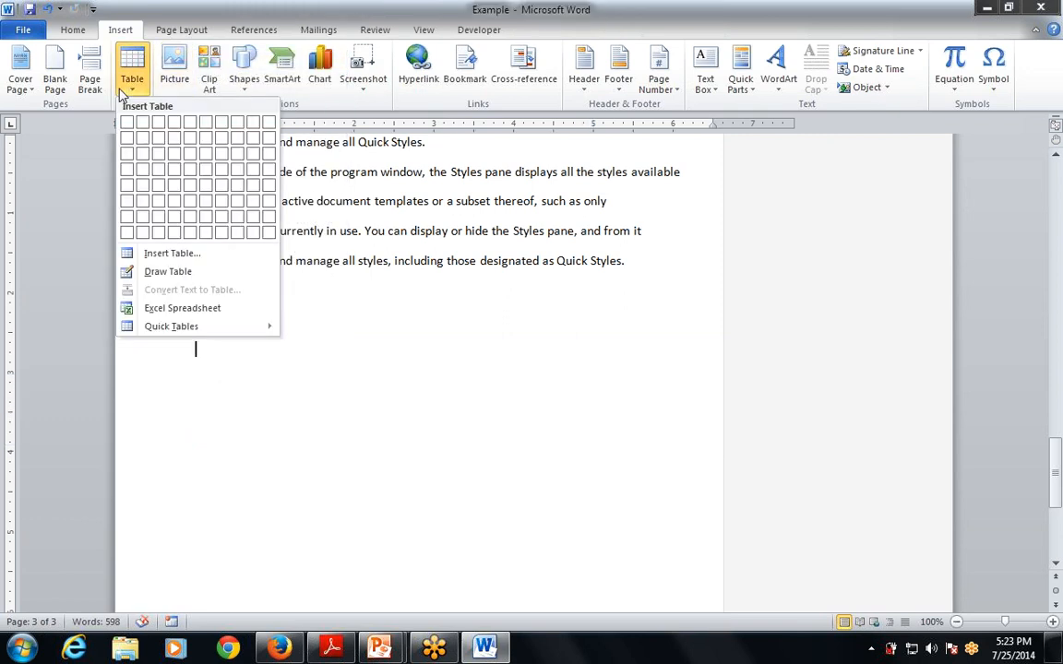
pyautogui.click(138, 253)
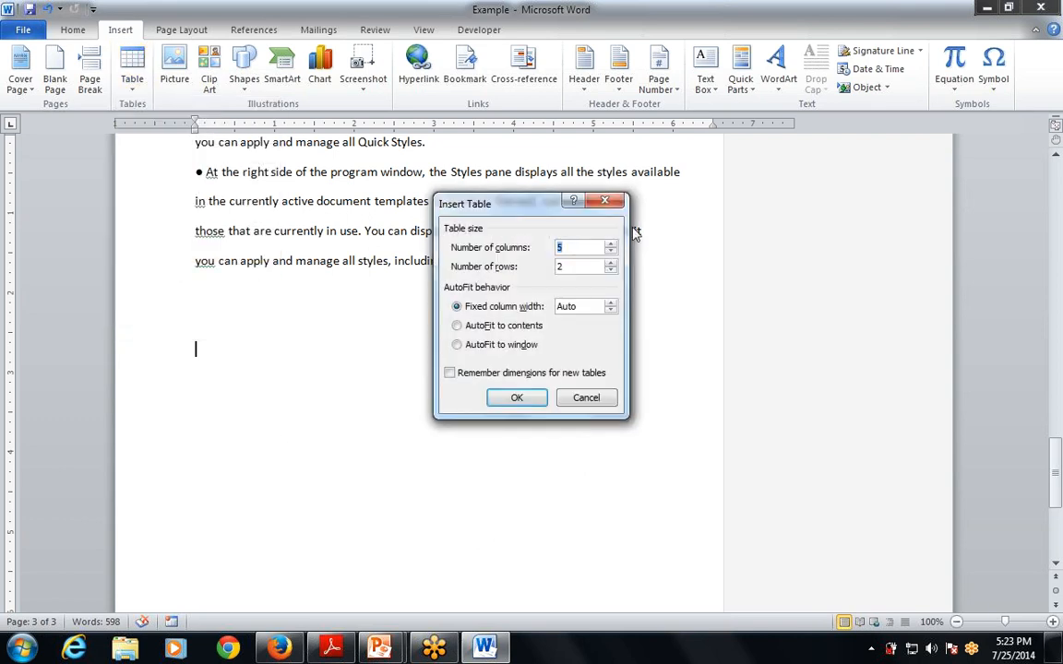
pyautogui.click(609, 262)
pyautogui.click(517, 398)
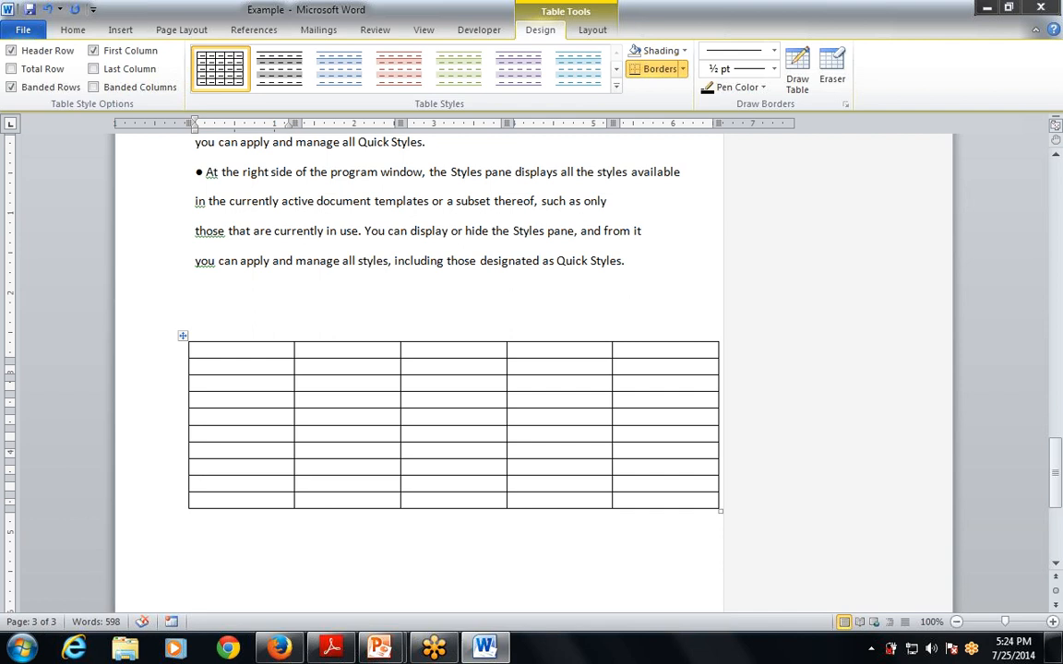
# Move the cursor through the cells of the 5-column table.
pyautogui.press('Tab')
pyautogui.press('Tab')
pyautogui.press('Tab')
pyautogui.press('Tab')
pyautogui.press('Tab')
pyautogui.click(204, 467)
pyautogui.click(120, 30)
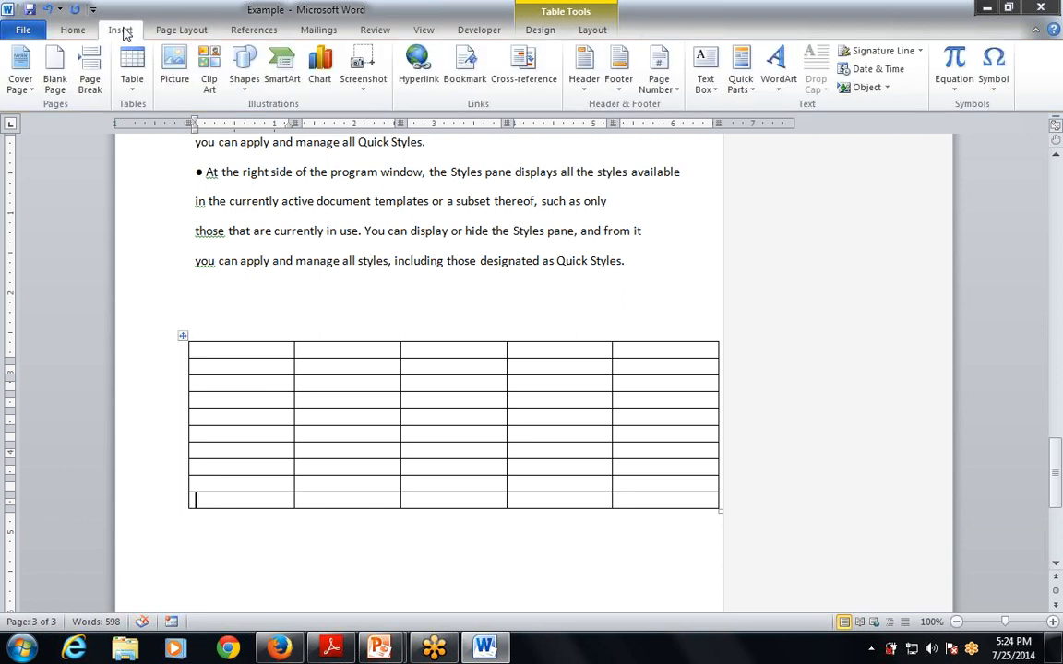
pyautogui.click(132, 74)
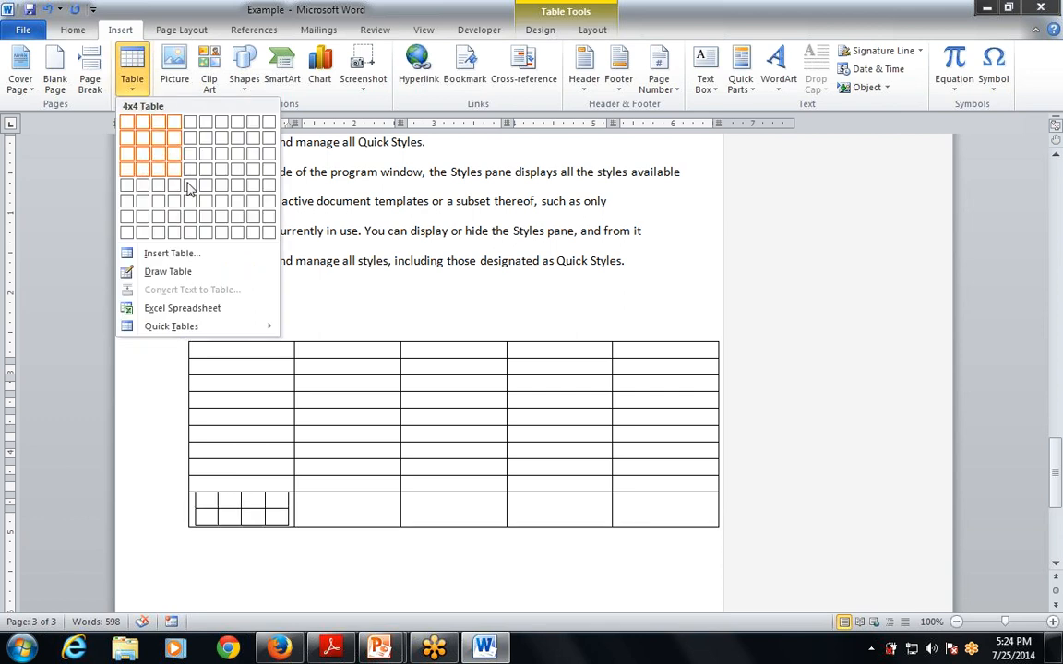
pyautogui.click(148, 255)
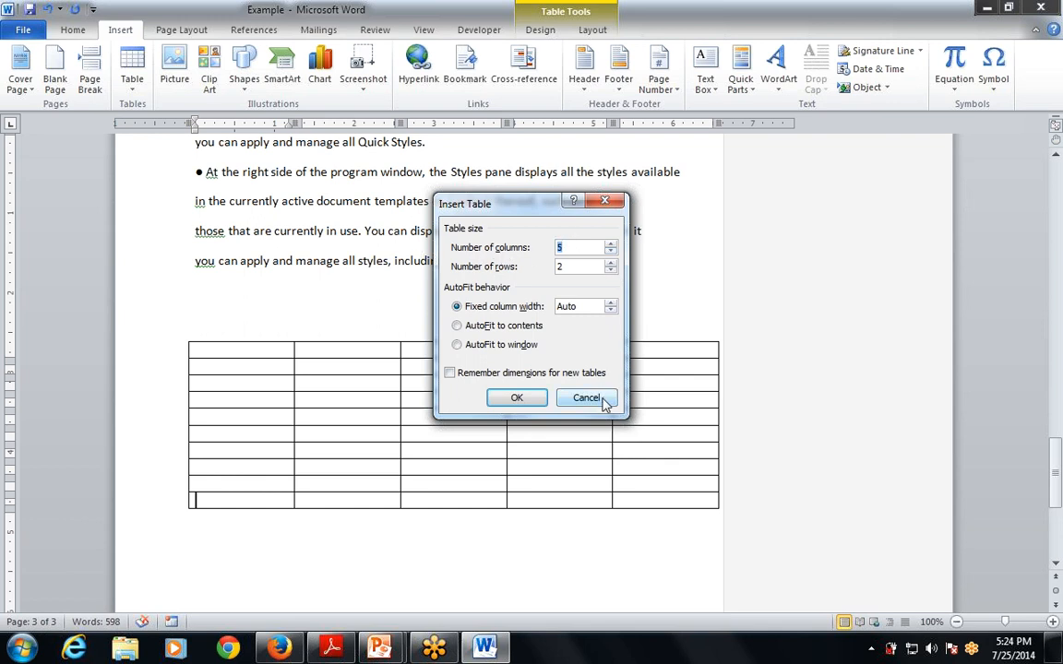
pyautogui.click(586, 398)
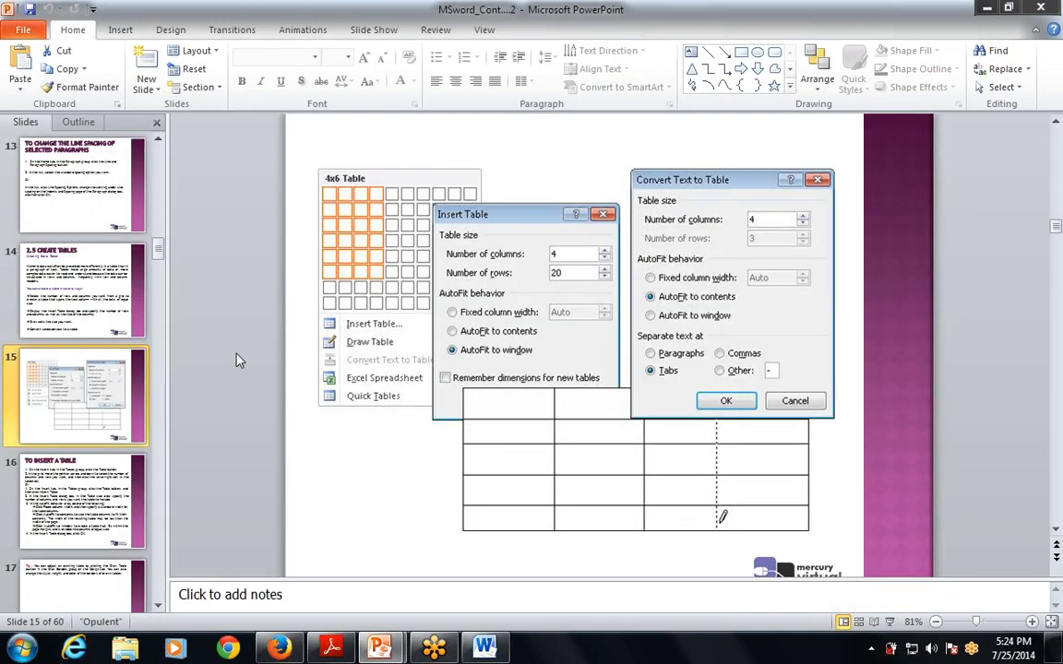
# Review the Create Tables slide in PowerPoint's slide show and return to the Word document.
pyautogui.click(74, 241)
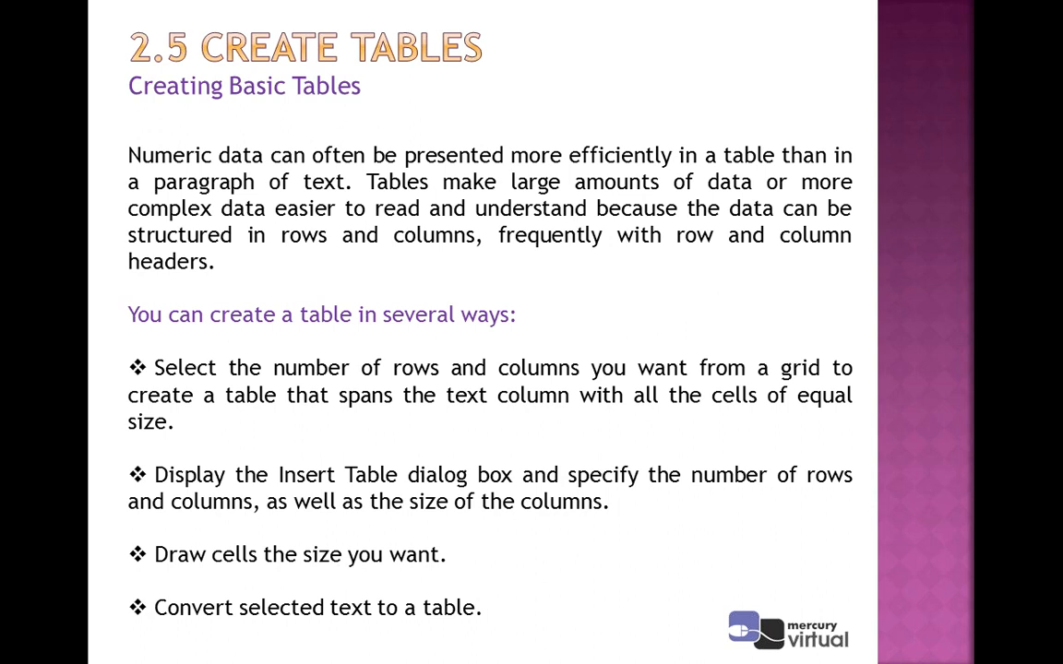
pyautogui.press('Escape')
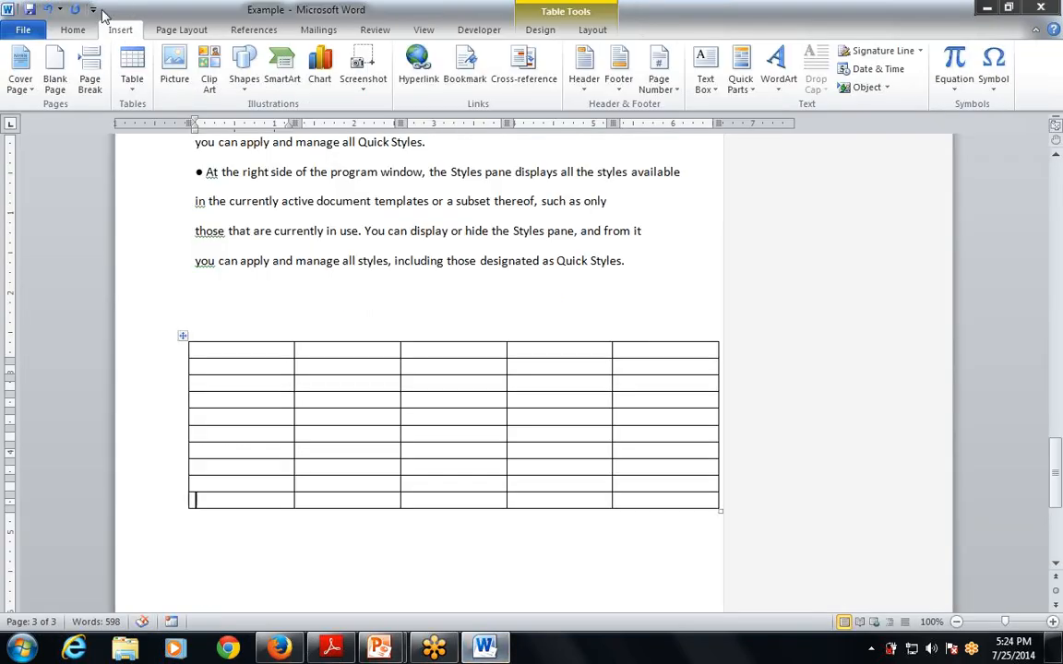
# Draw an outer table frame about 6 inches wide and 2.8 inches tall below the 5-column table with Draw Table.
pyautogui.click(143, 83)
pyautogui.click(164, 270)
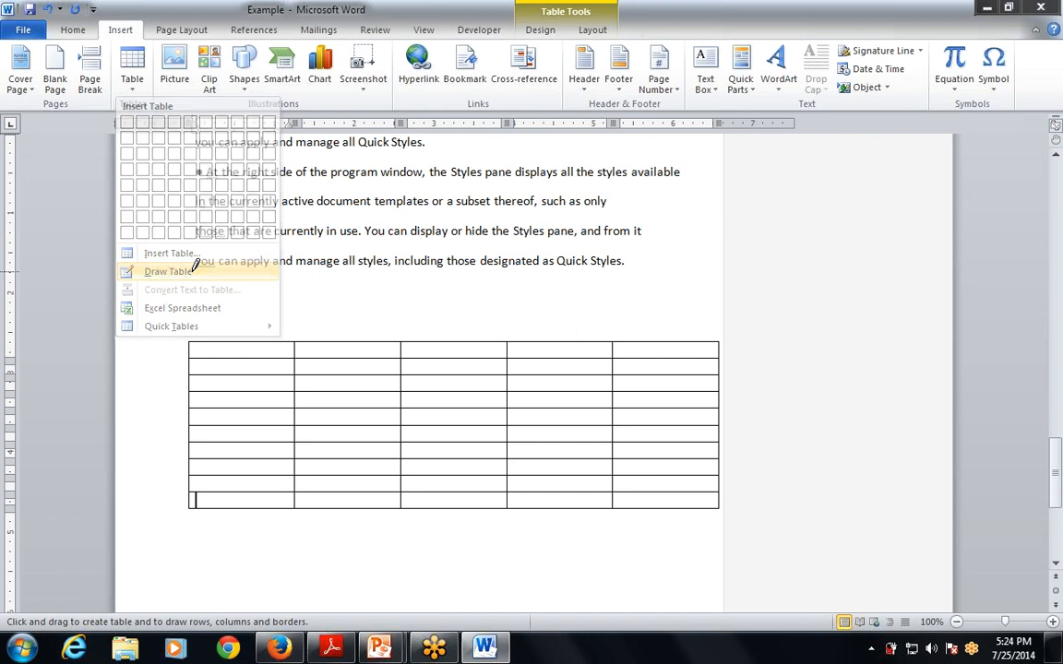
pyautogui.moveTo(202, 527)
pyautogui.mouseDown()
pyautogui.moveTo(335, 584)
pyautogui.moveTo(612, 607)
pyautogui.moveTo(661, 653)
pyautogui.moveTo(669, 391)
pyautogui.moveTo(693, 349)
pyautogui.moveTo(695, 408)
pyautogui.mouseUp()
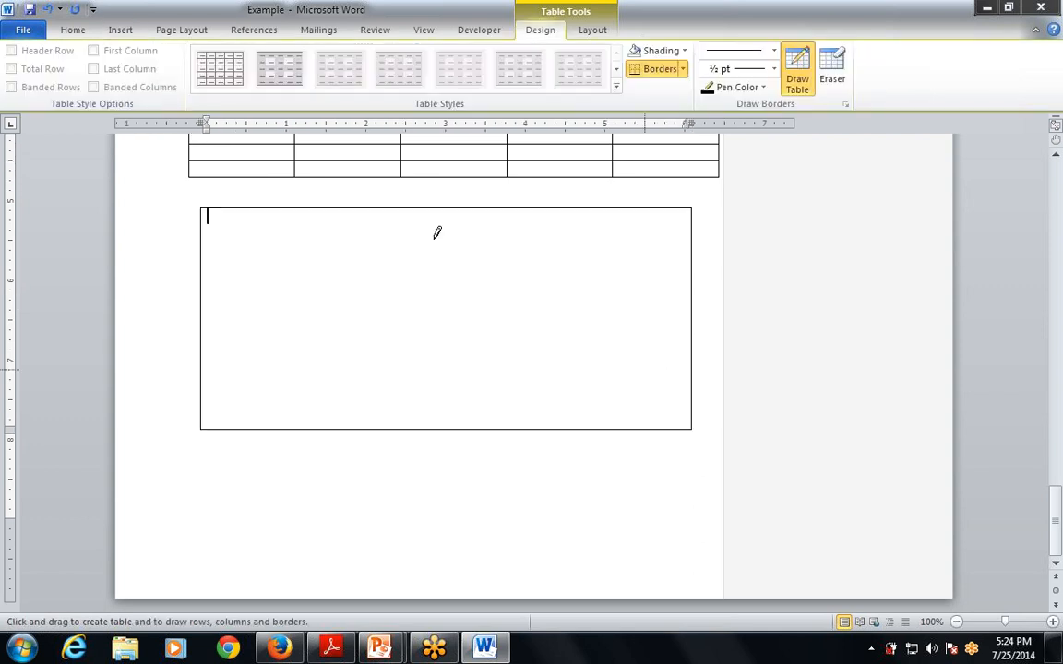
# Draw five full-height vertical borders inside the drawn frame to divide it into six columns.
pyautogui.moveTo(255, 213)
pyautogui.mouseDown()
pyautogui.moveTo(237, 349)
pyautogui.moveTo(254, 425)
pyautogui.mouseUp()
pyautogui.moveTo(340, 209); pyautogui.dragTo(343, 369)
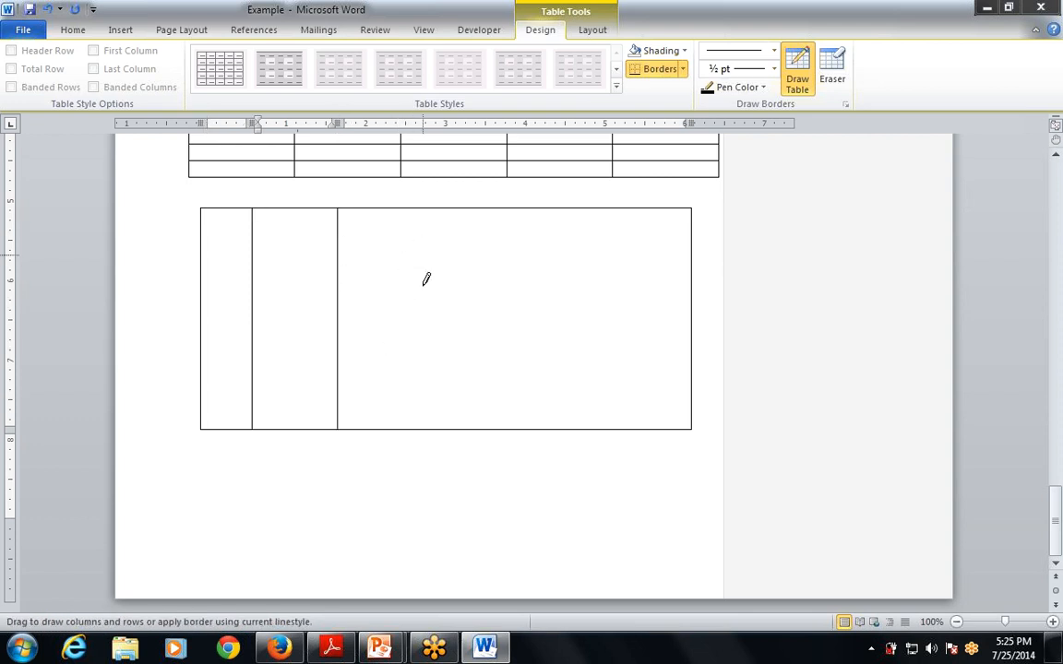
pyautogui.moveTo(423, 210); pyautogui.dragTo(423, 425)
pyautogui.moveTo(517, 209); pyautogui.dragTo(517, 424)
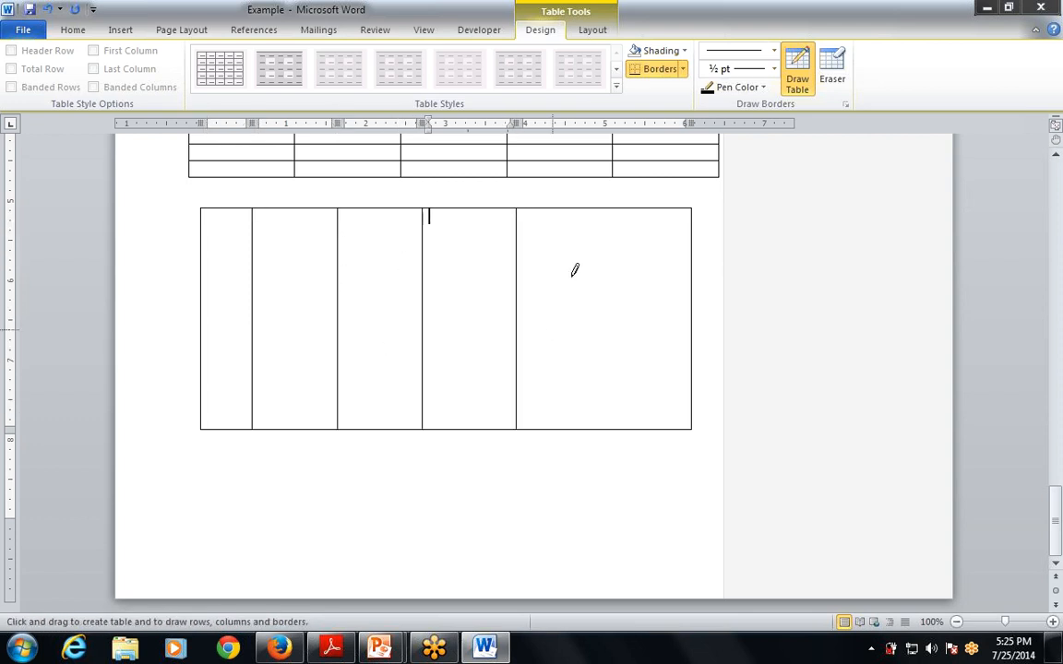
pyautogui.moveTo(612, 208); pyautogui.dragTo(612, 367)
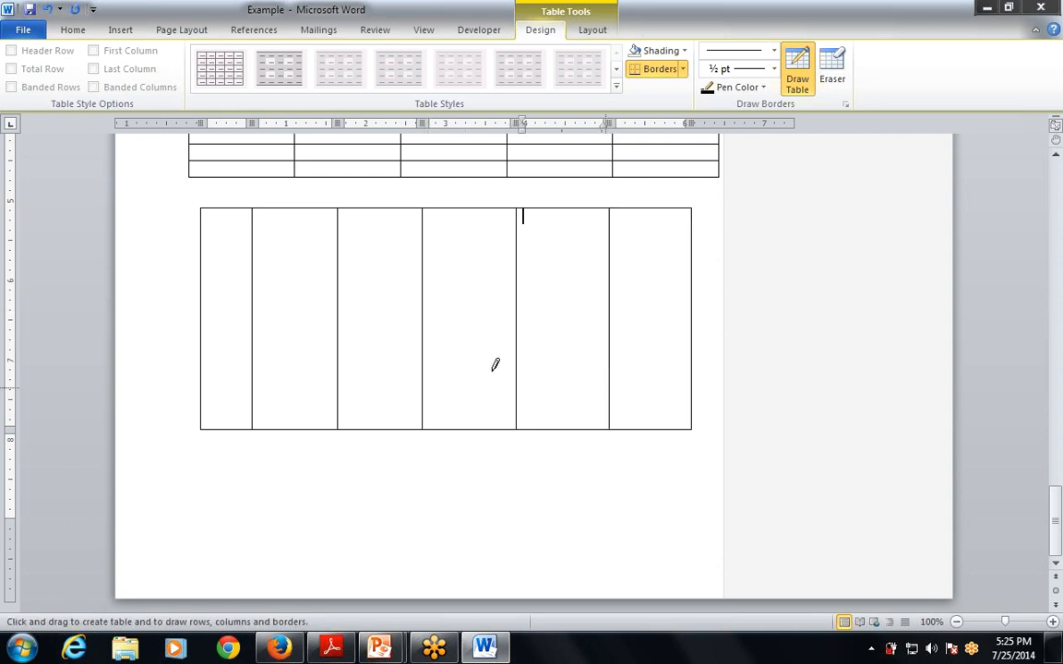
# Draw five full-width horizontal borders inside the drawn six-column frame to divide it into six rows.
pyautogui.moveTo(203, 252); pyautogui.dragTo(687, 252)
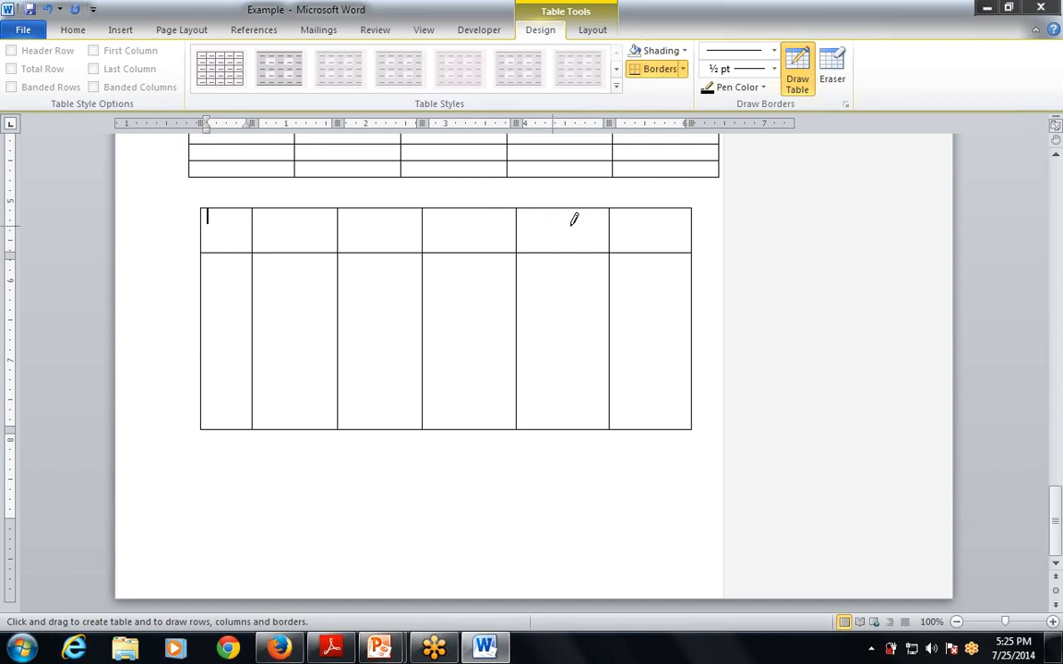
pyautogui.moveTo(204, 277); pyautogui.dragTo(636, 271)
pyautogui.moveTo(204, 316); pyautogui.dragTo(684, 318)
pyautogui.moveTo(206, 388); pyautogui.dragTo(687, 389)
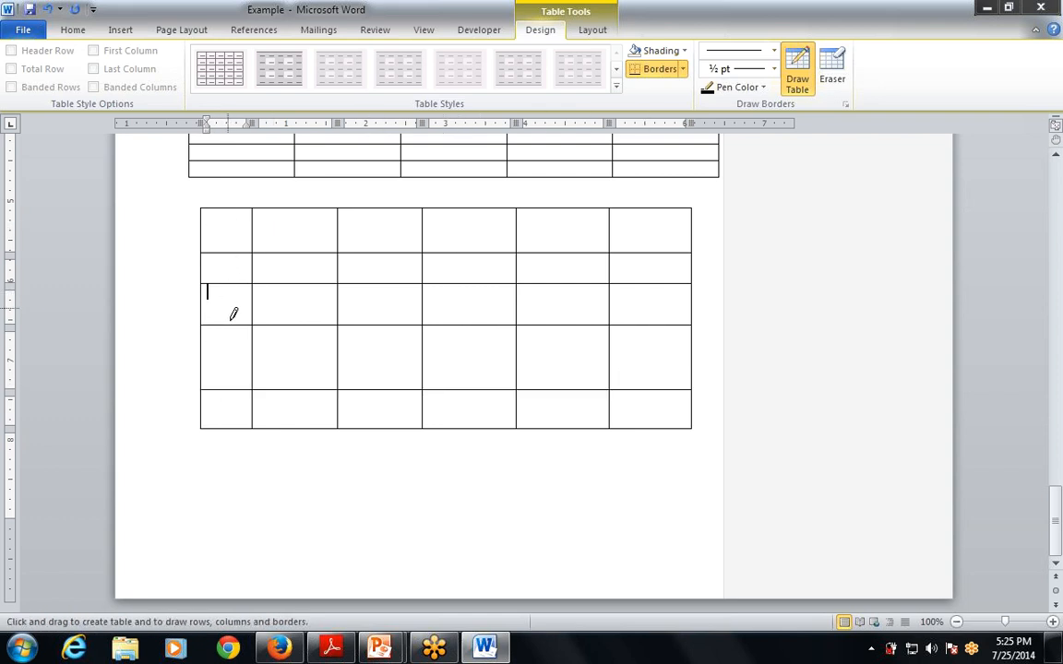
pyautogui.moveTo(205, 360)
pyautogui.mouseDown()
pyautogui.moveTo(546, 334)
pyautogui.moveTo(718, 347)
pyautogui.moveTo(711, 352)
pyautogui.mouseUp()
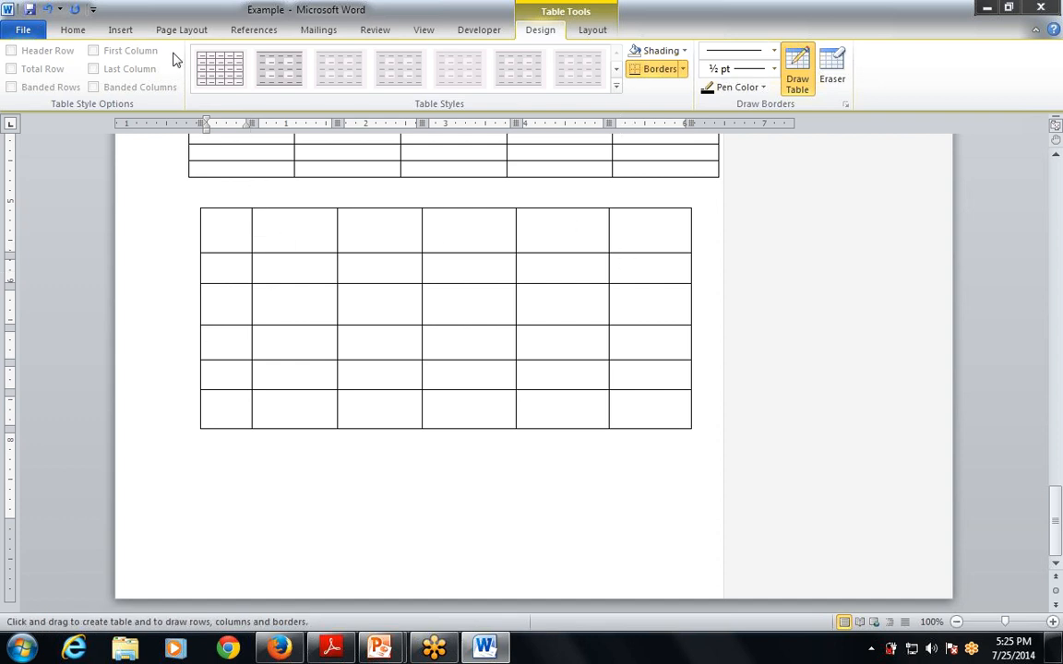
# Turn off Draw Table and delete the hand-drawn six-column table.
pyautogui.click(120, 31)
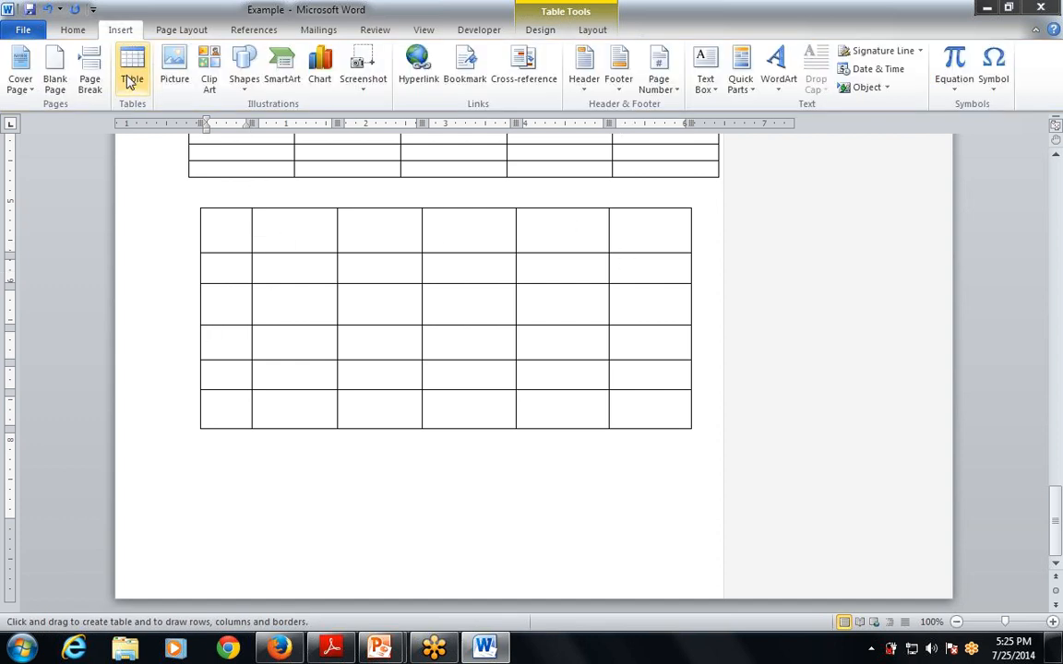
pyautogui.click(132, 59)
pyautogui.click(152, 274)
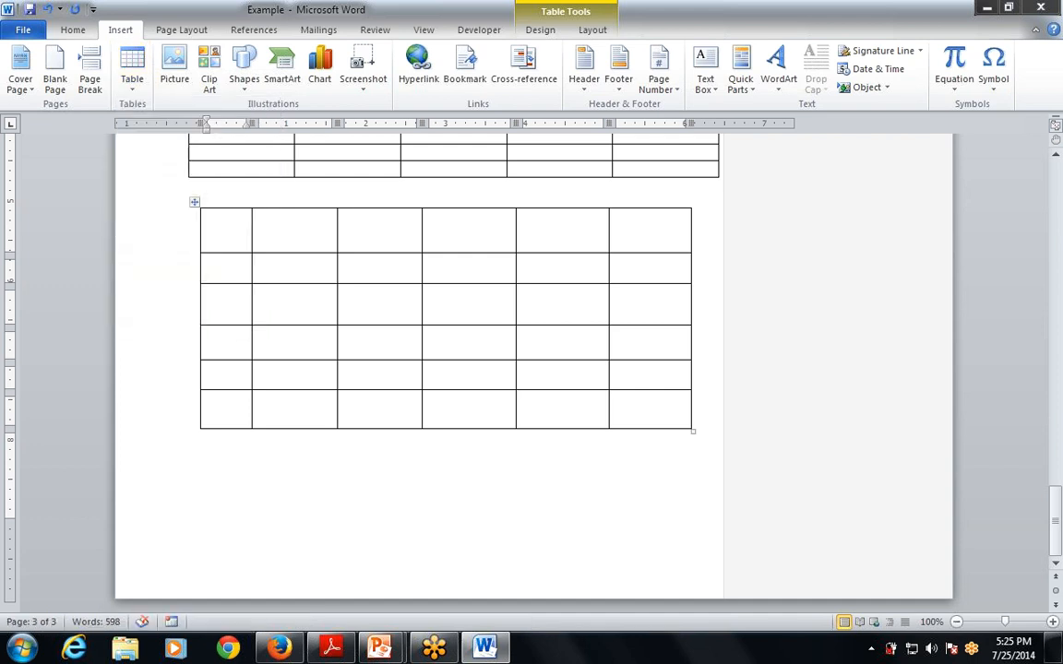
pyautogui.click(194, 202)
pyautogui.click(222, 241)
pyautogui.rightClick(194, 202)
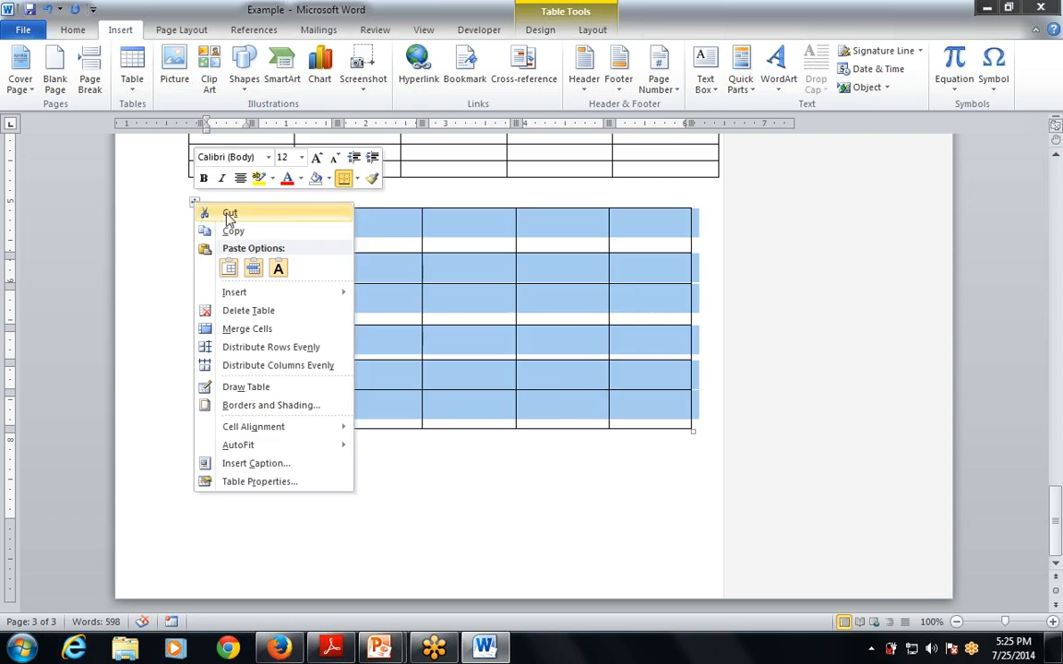
pyautogui.click(231, 305)
# Draw a new outer table frame about 6.1 inches wide and 3.6 inches tall below the 5-column table with Draw Table.
pyautogui.click(132, 83)
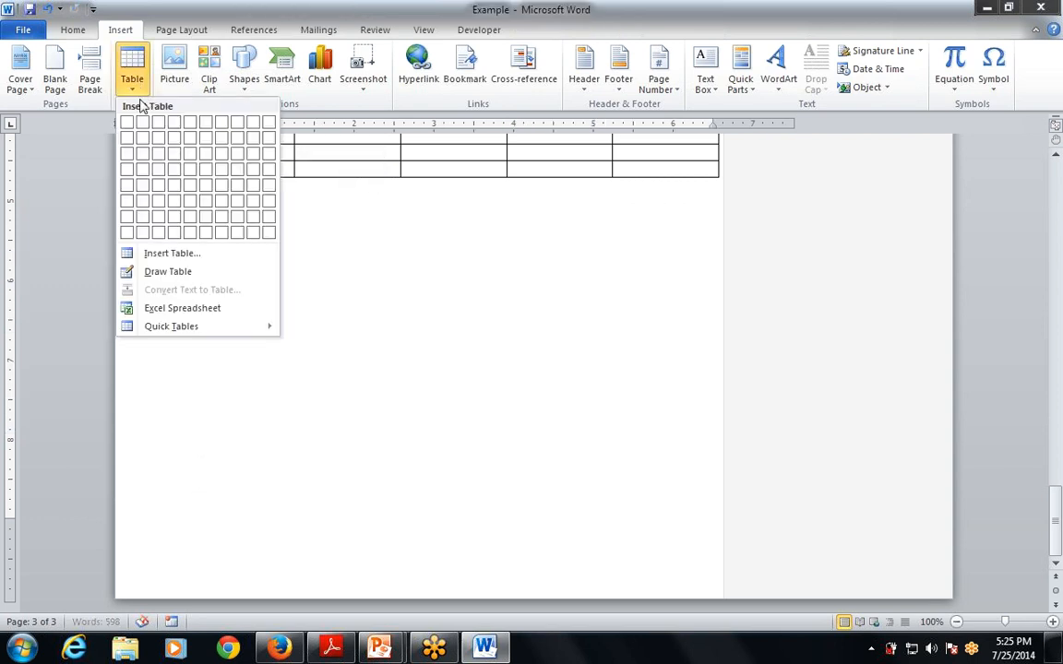
pyautogui.click(165, 273)
pyautogui.moveTo(192, 218); pyautogui.dragTo(677, 498)
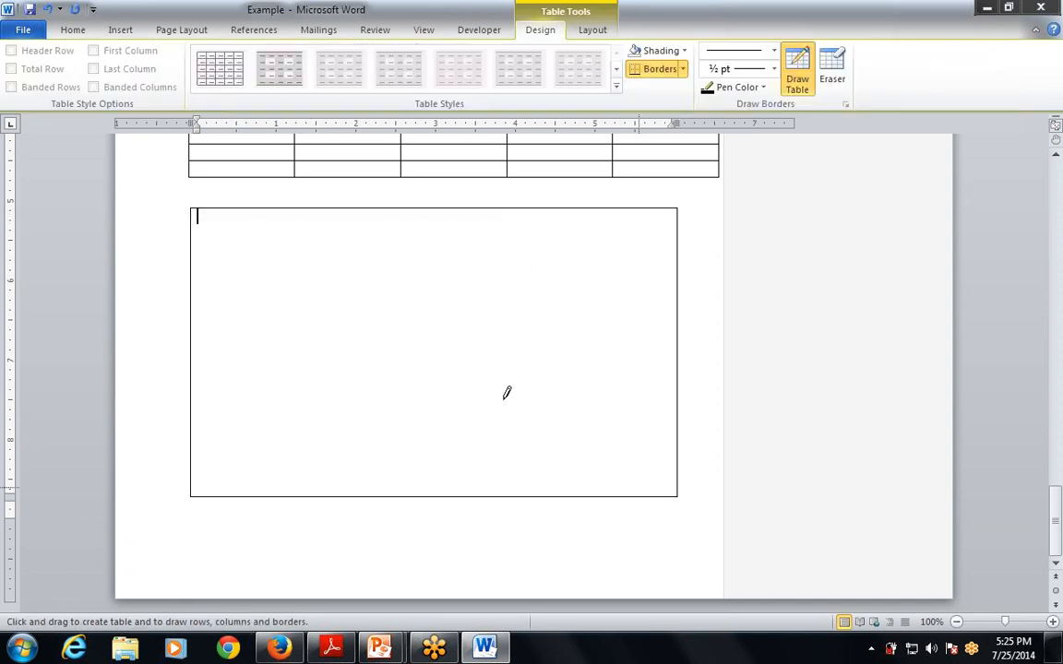
# Draw five full-height vertical borders inside the new frame to divide it into six columns.
pyautogui.moveTo(295, 210); pyautogui.dragTo(315, 389)
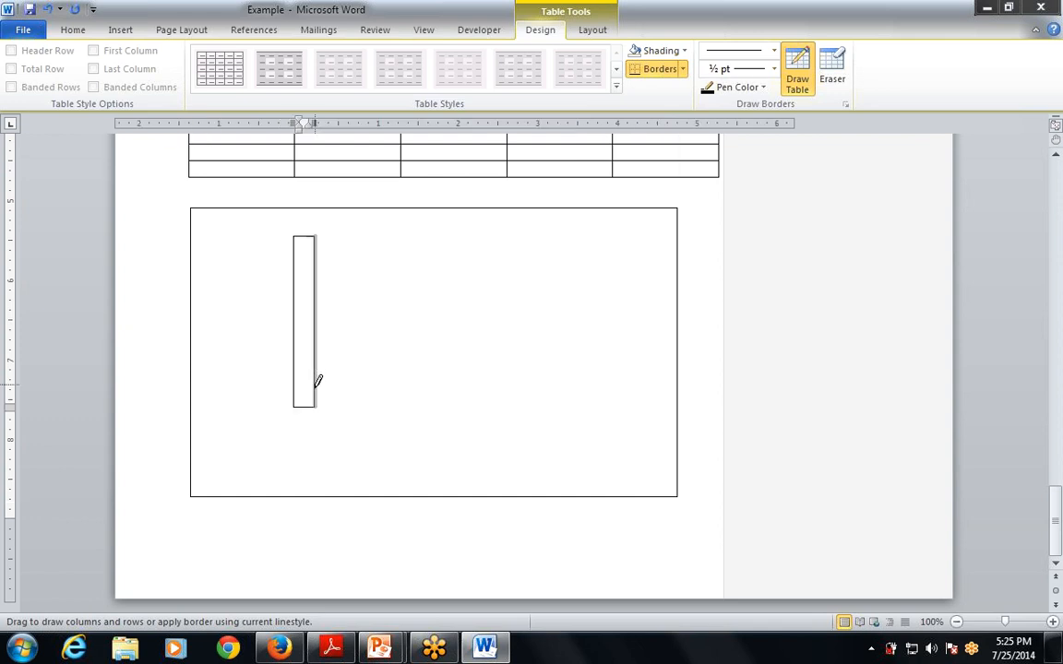
pyautogui.hotkey('ctrl', 'z')
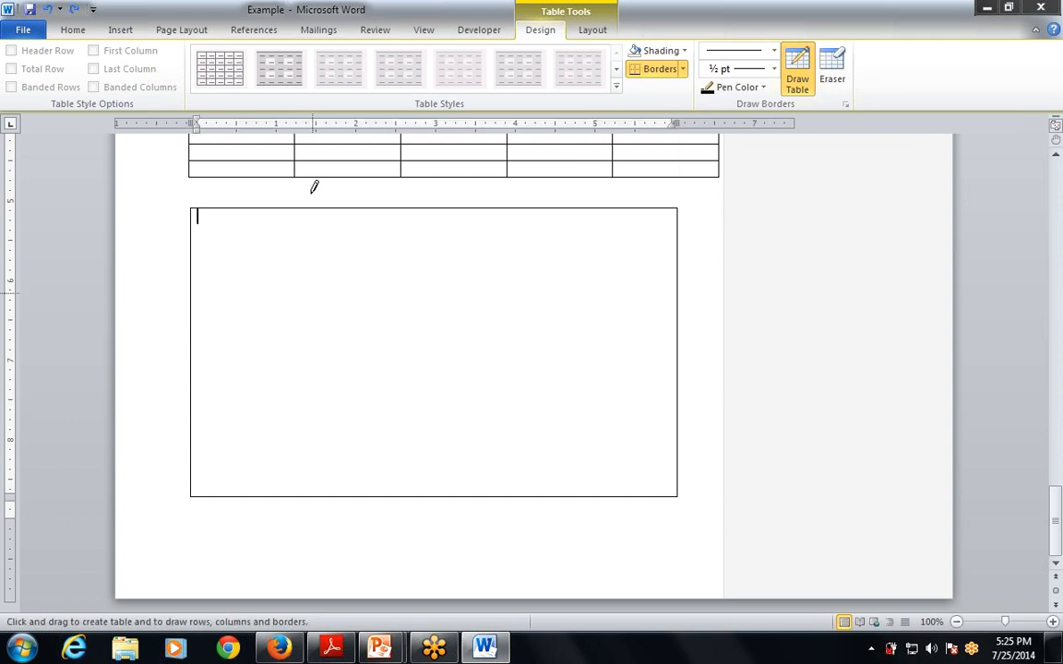
pyautogui.moveTo(297, 209); pyautogui.dragTo(299, 425)
pyautogui.moveTo(407, 264); pyautogui.dragTo(406, 436)
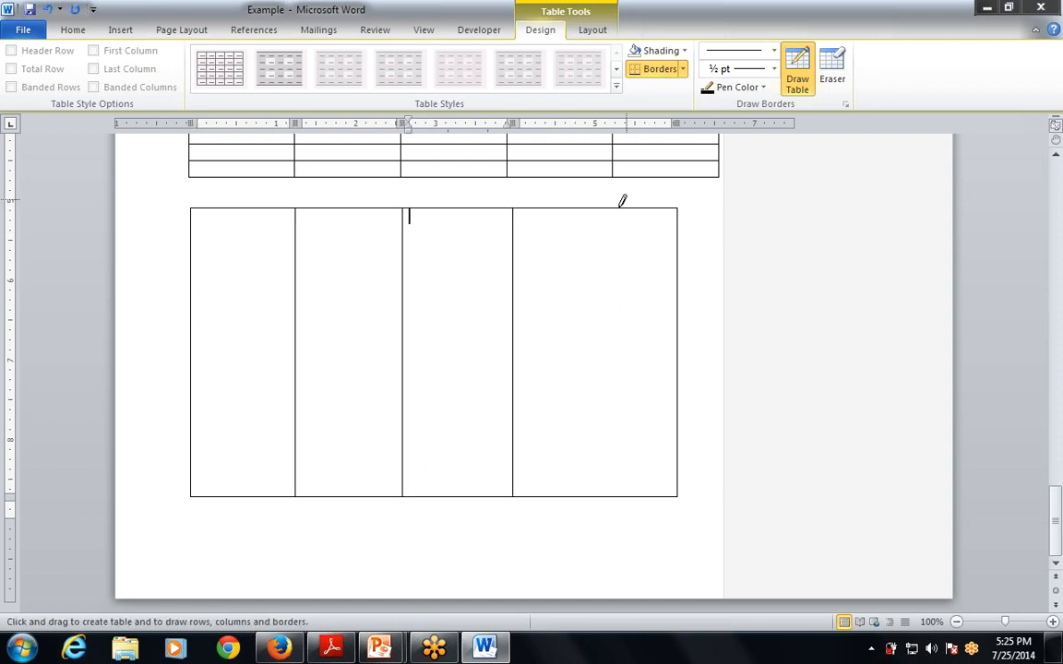
pyautogui.moveTo(610, 296); pyautogui.dragTo(609, 489)
pyautogui.moveTo(461, 222); pyautogui.dragTo(417, 396)
# Draw eight full-width horizontal borders across the new six-column frame to divide it into nine rows.
pyautogui.moveTo(191, 264); pyautogui.dragTo(503, 259)
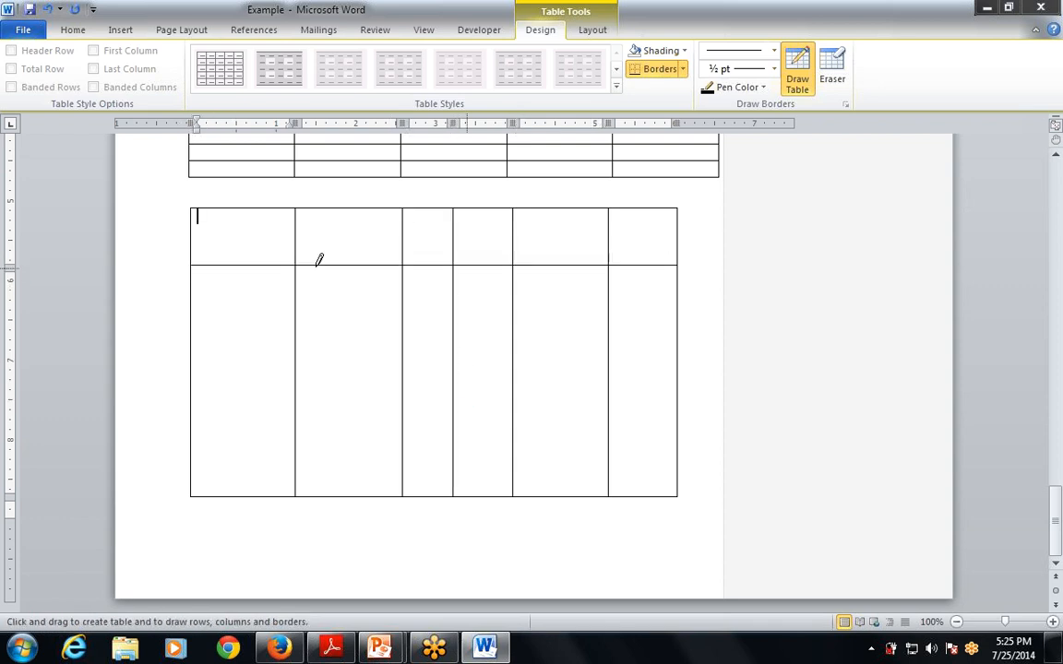
pyautogui.moveTo(194, 295)
pyautogui.mouseDown()
pyautogui.moveTo(470, 311)
pyautogui.moveTo(461, 305)
pyautogui.mouseUp()
pyautogui.moveTo(210, 343); pyautogui.dragTo(536, 348)
pyautogui.moveTo(204, 375); pyautogui.dragTo(650, 383)
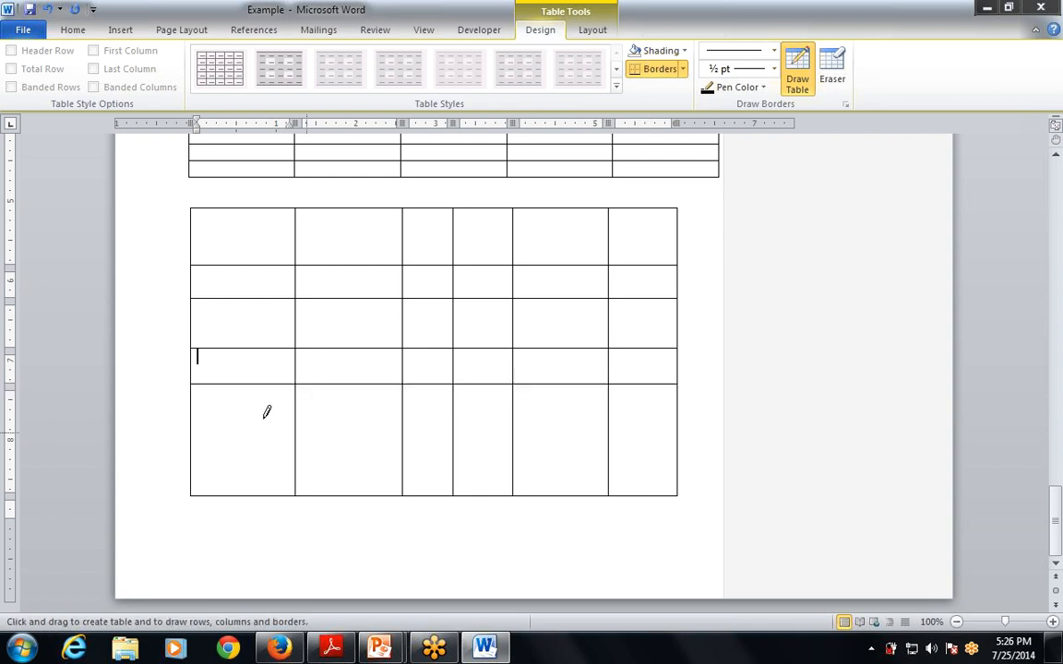
pyautogui.moveTo(195, 423); pyautogui.dragTo(679, 426)
pyautogui.moveTo(200, 457); pyautogui.dragTo(679, 457)
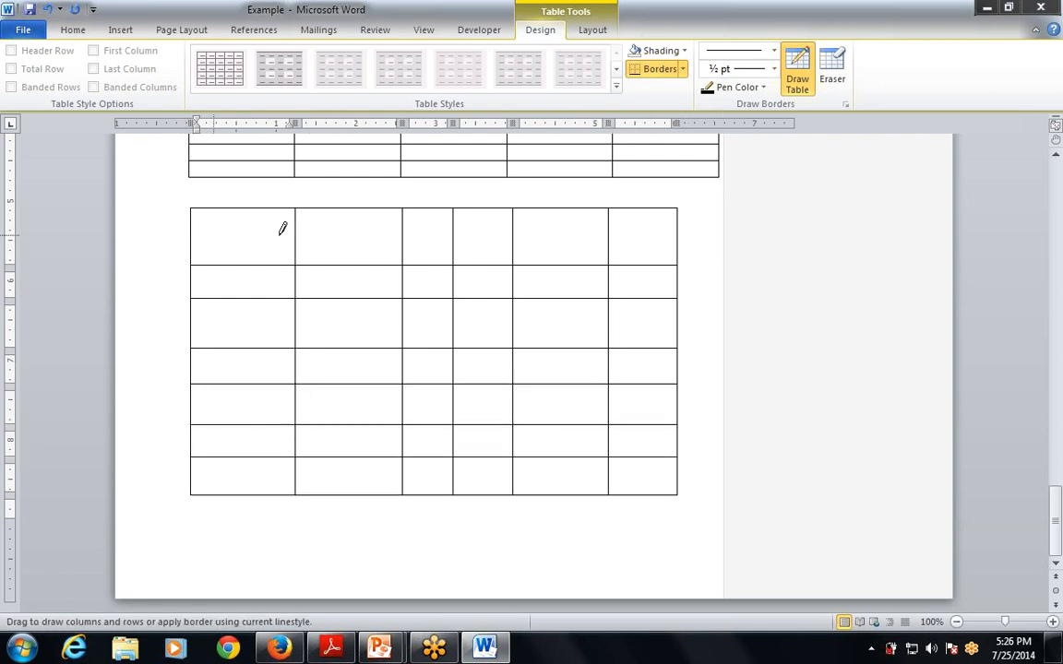
pyautogui.moveTo(521, 293); pyautogui.dragTo(510, 297)
pyautogui.moveTo(194, 333)
pyautogui.mouseDown()
pyautogui.moveTo(545, 341)
pyautogui.moveTo(693, 356)
pyautogui.moveTo(686, 367)
pyautogui.mouseUp()
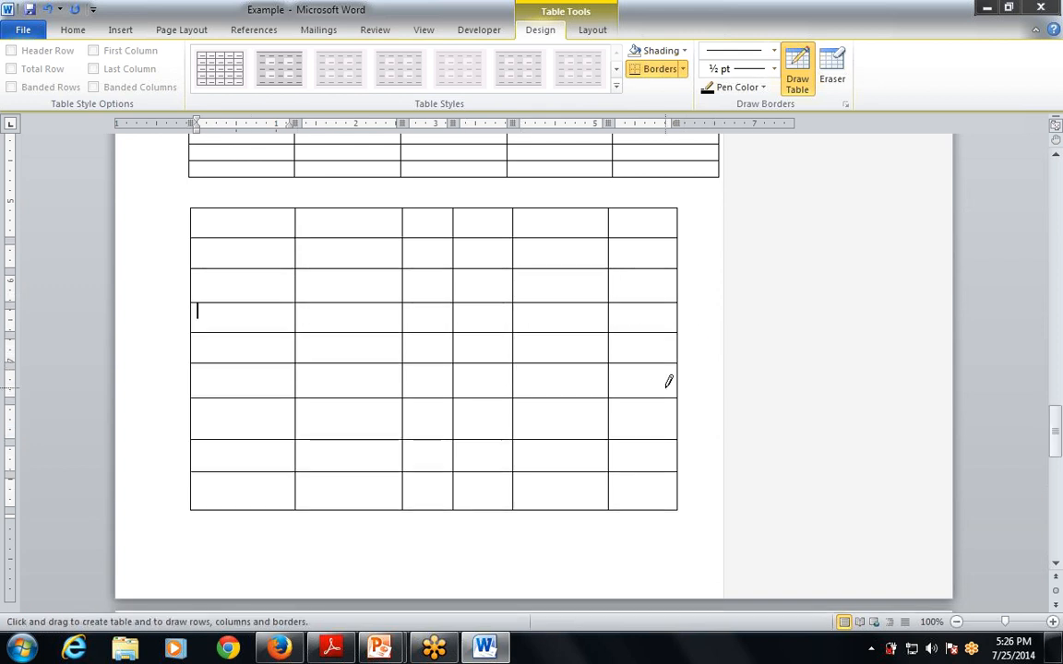
# Turn off Draw Table and cut the whole hand-drawn nine-row table from the document.
pyautogui.click(120, 30)
pyautogui.click(133, 88)
pyautogui.click(165, 270)
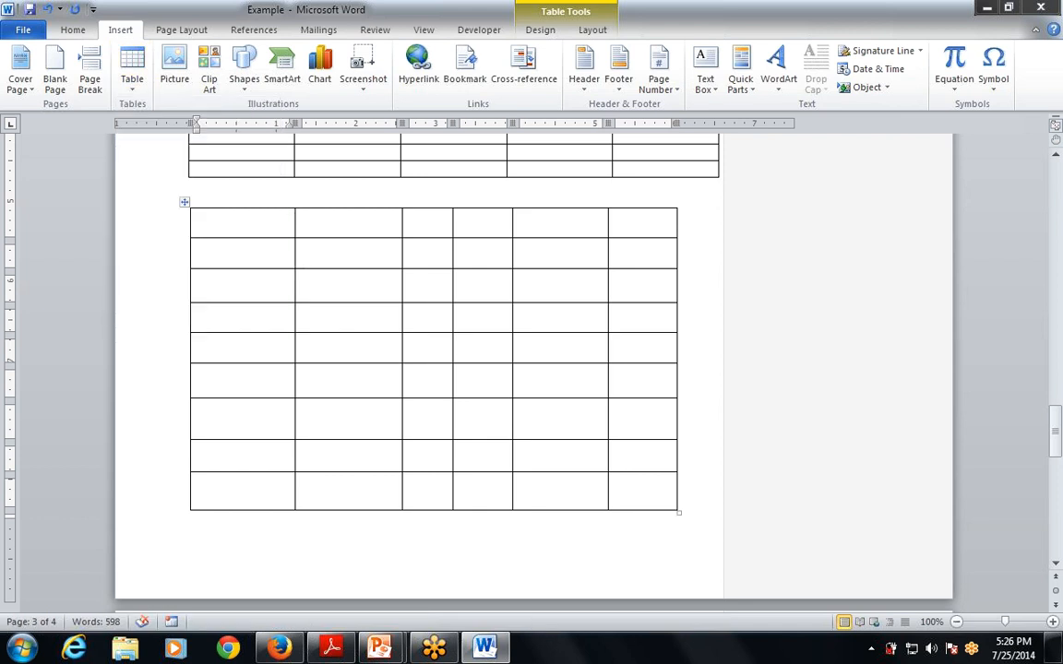
pyautogui.rightClick(184, 202)
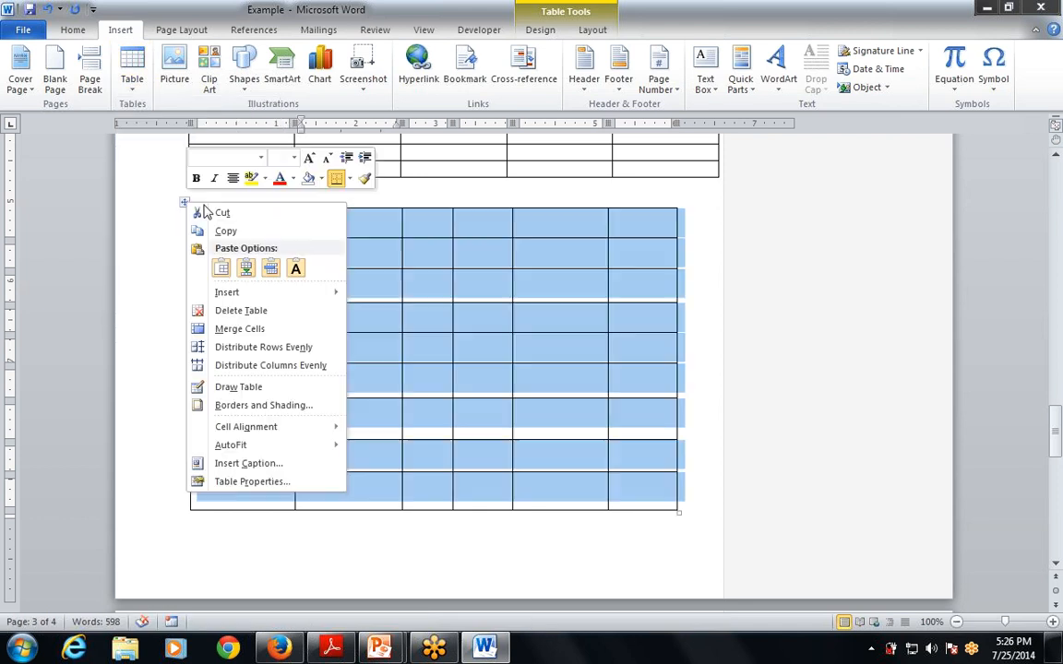
pyautogui.click(222, 212)
# Switch to PowerPoint and review the Create Tables slide and the following table dialogs slide in the slide show.
pyautogui.hotkey('alt', 'Tab')
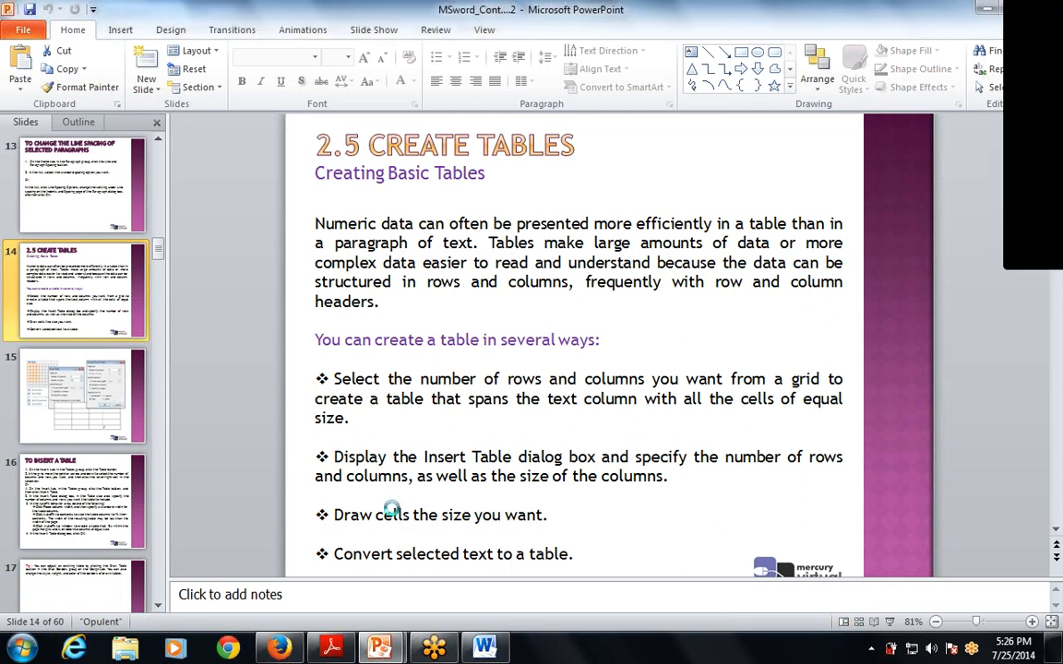
pyautogui.hotkey('shift', 'F5')
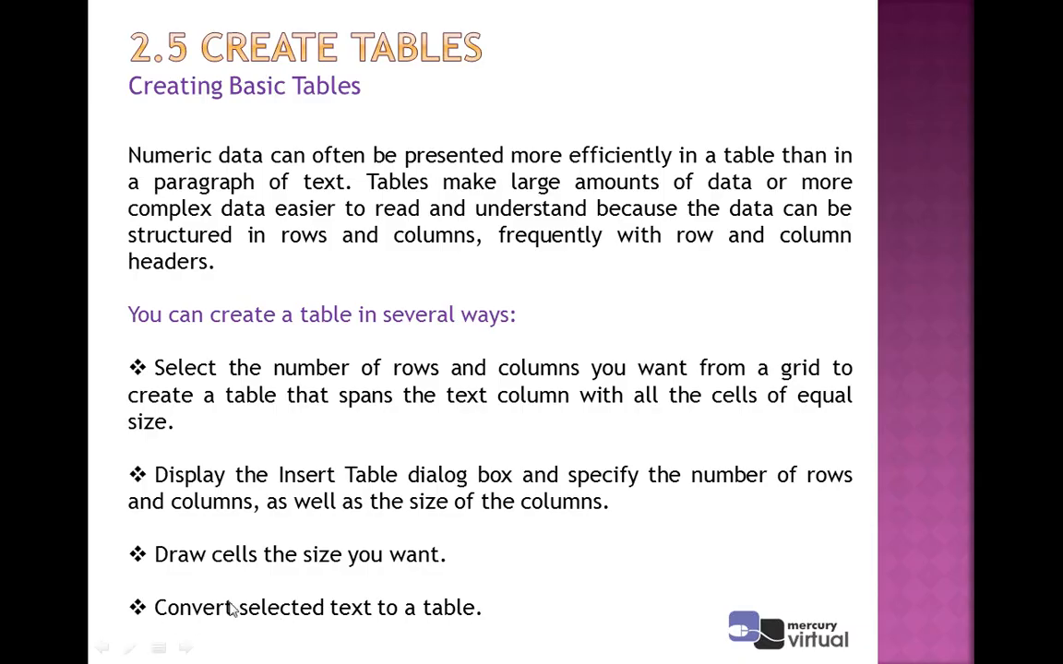
pyautogui.click(480, 618)
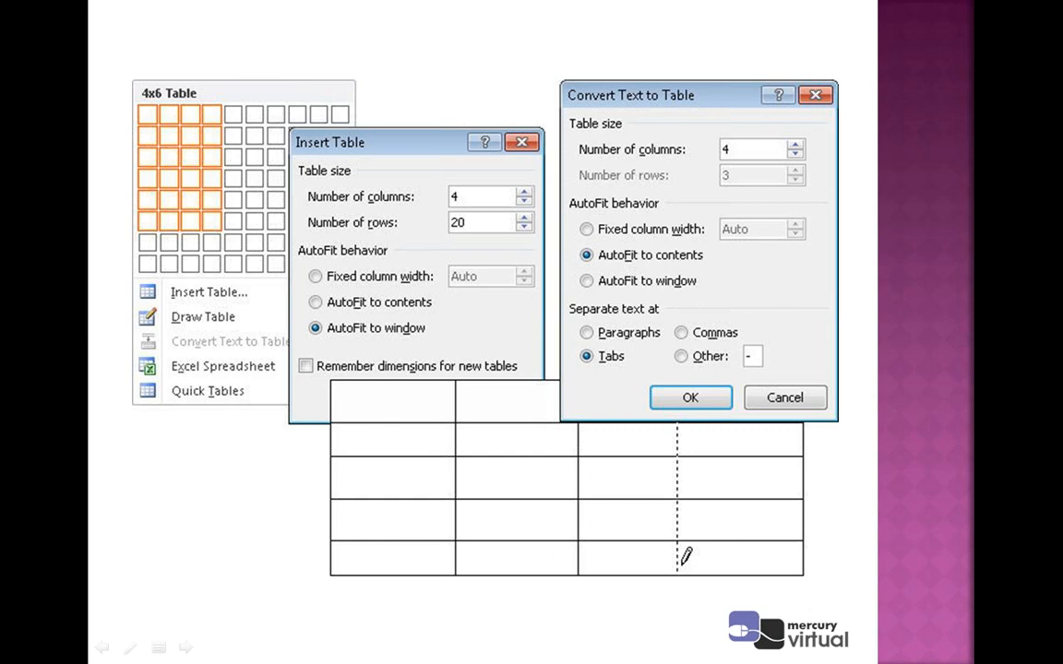
pyautogui.press('Escape')
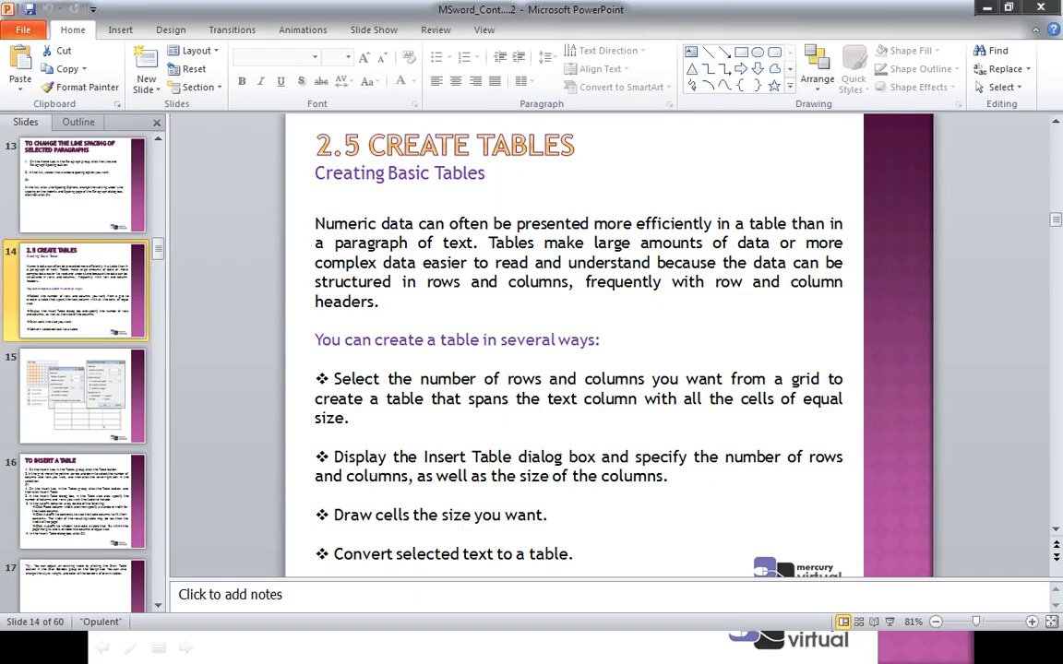
# Go to the To Insert a Table slide and display it in the slide show.
pyautogui.click(76, 399)
pyautogui.click(77, 484)
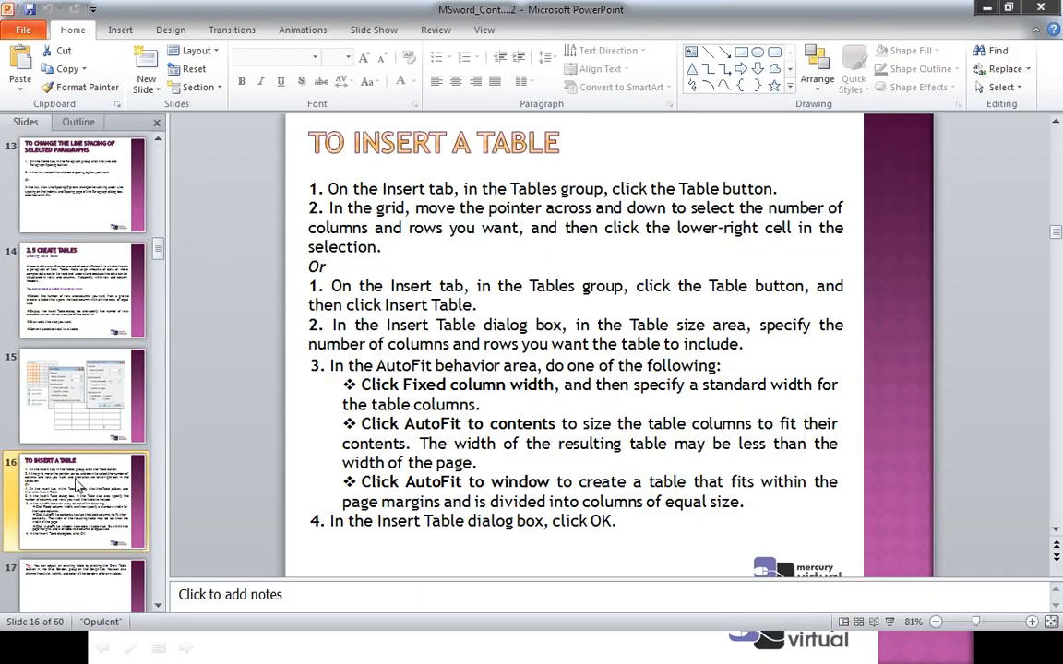
pyautogui.hotkey('alt', 'Tab')
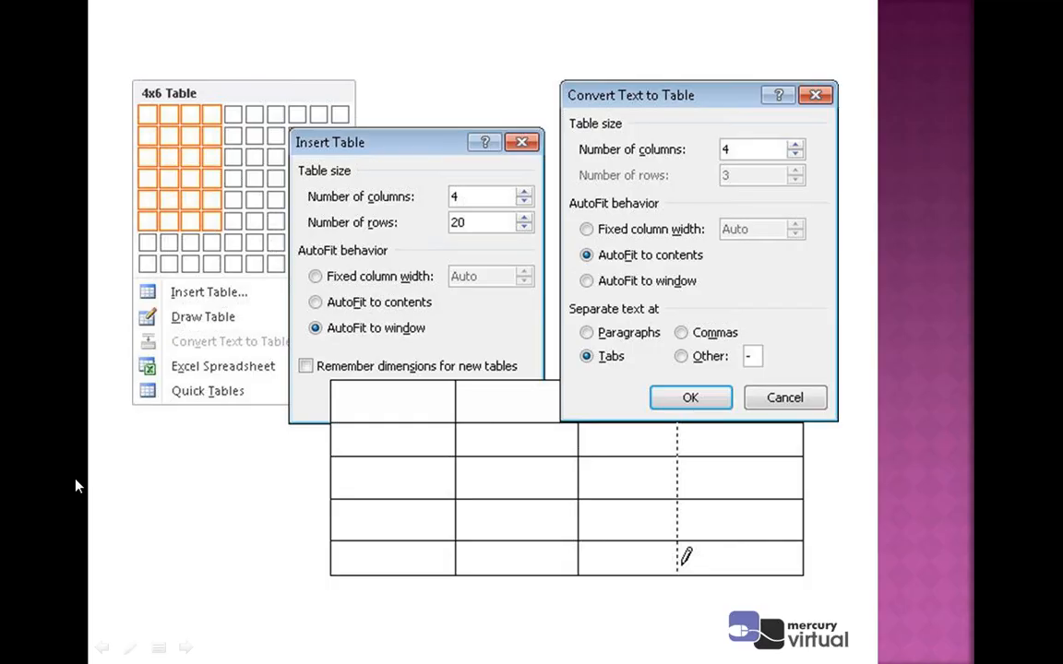
pyautogui.click(224, 474)
pyautogui.press('Left')
pyautogui.press('Left')
pyautogui.click(231, 120)
pyautogui.click(231, 120)
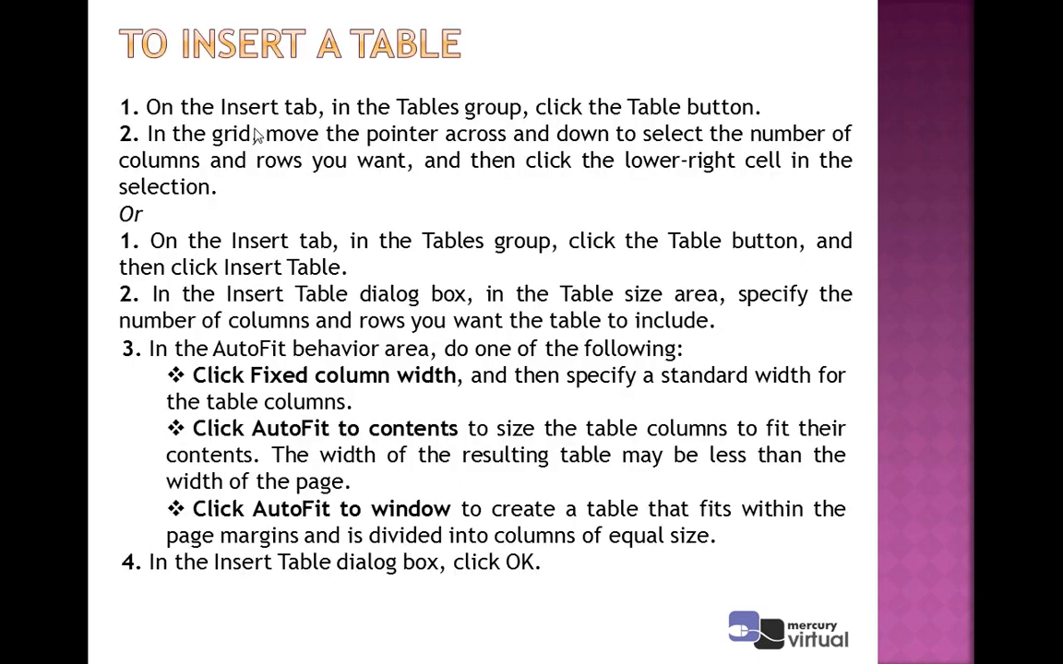
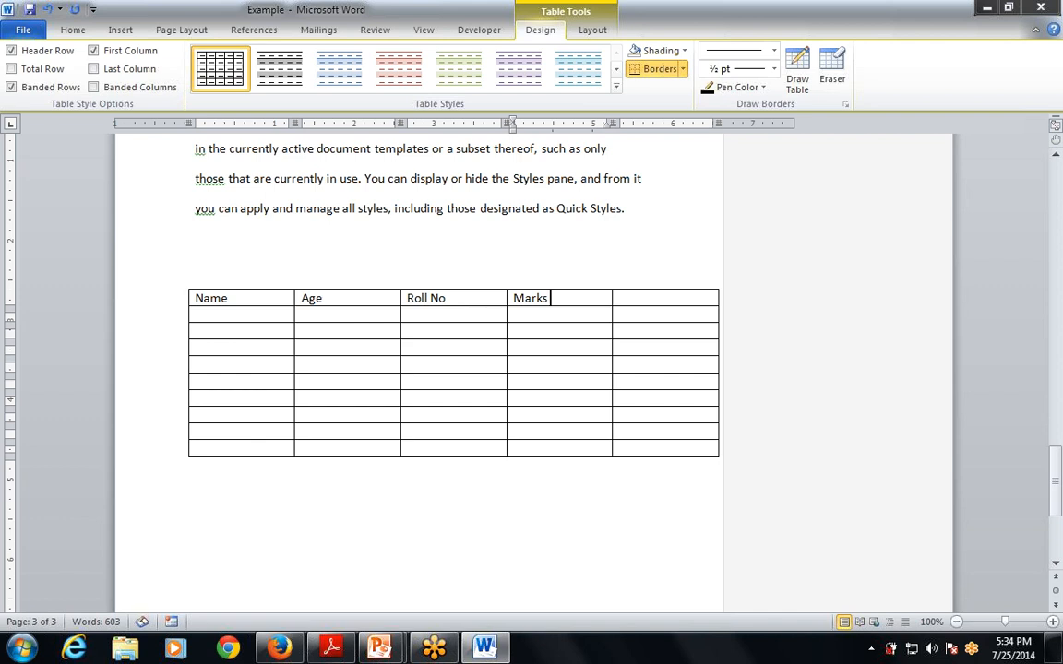
# Enter the header Percentage in the fifth column of the table's first row.
pyautogui.click(620, 298)
pyautogui.write('A')
pyautogui.press('BackSpace')
pyautogui.write('Percentage')
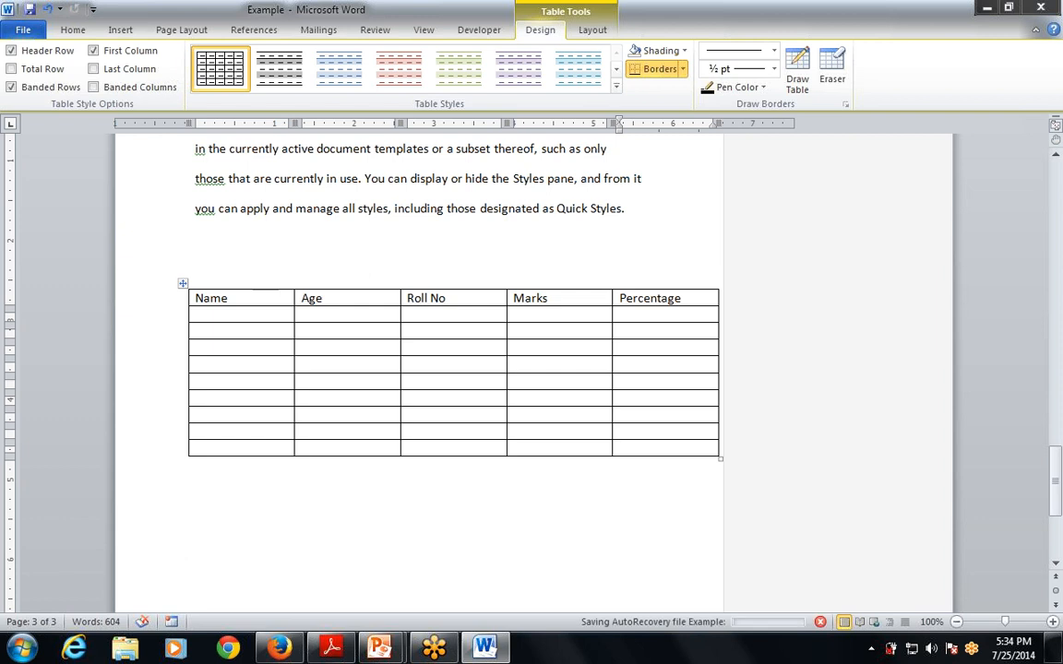
# Fill the first data row with name A1, age 12, roll number 1, marks 55 and percentage 70.
pyautogui.click(198, 315)
pyautogui.write('A1')
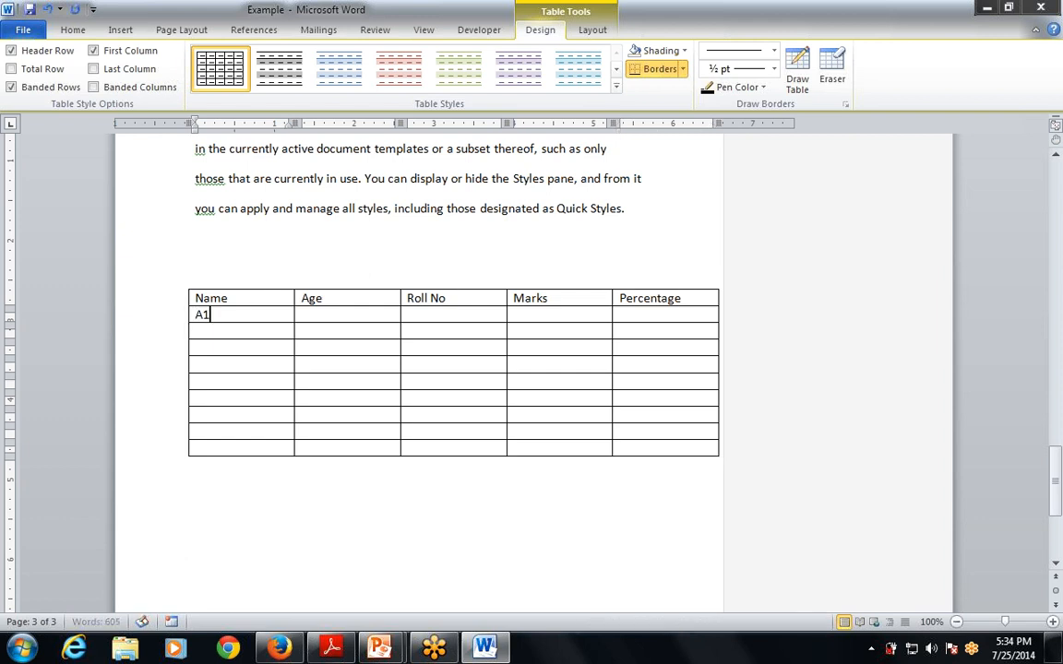
pyautogui.press('Tab')
pyautogui.write('12')
pyautogui.press('Tab')
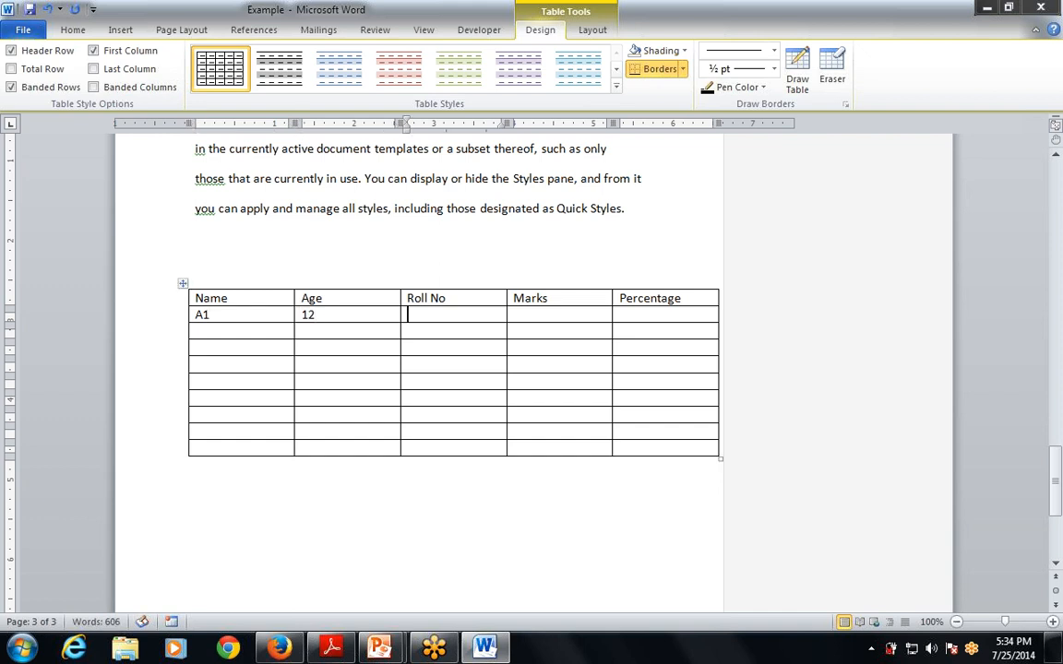
pyautogui.write('1')
pyautogui.press('Tab')
pyautogui.write('55')
pyautogui.press('Tab')
pyautogui.write('70')
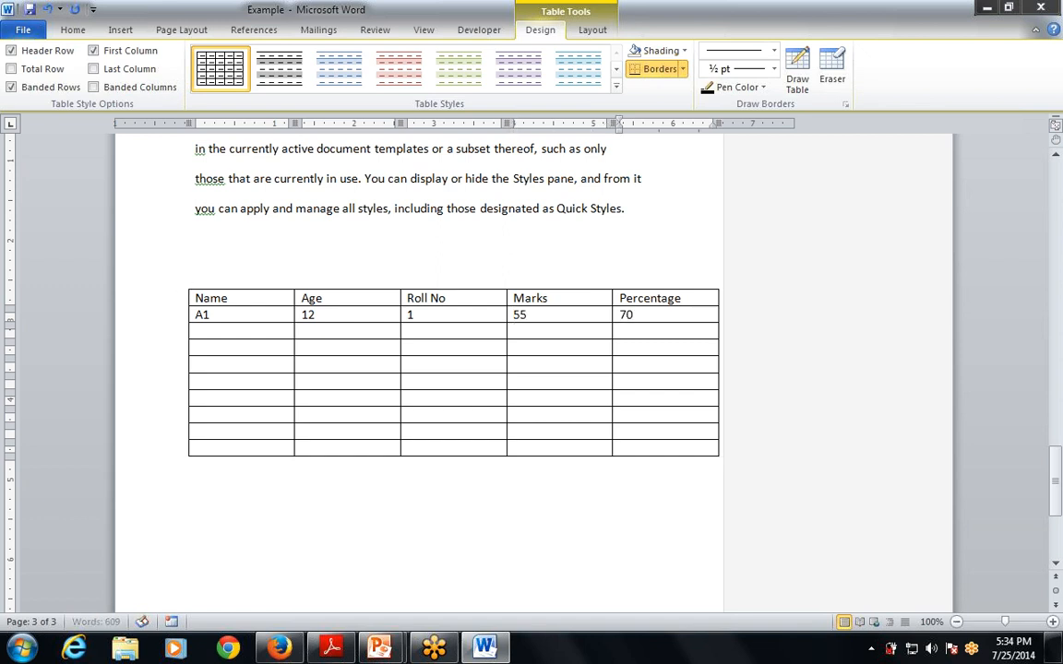
# Fill the second data row with name A2, age 14, roll number 2, marks 70 and percentage 75.
pyautogui.press('Tab')
pyautogui.write('A2')
pyautogui.press('Tab')
pyautogui.write('14')
pyautogui.press('Tab')
pyautogui.write('2')
pyautogui.press('Tab')
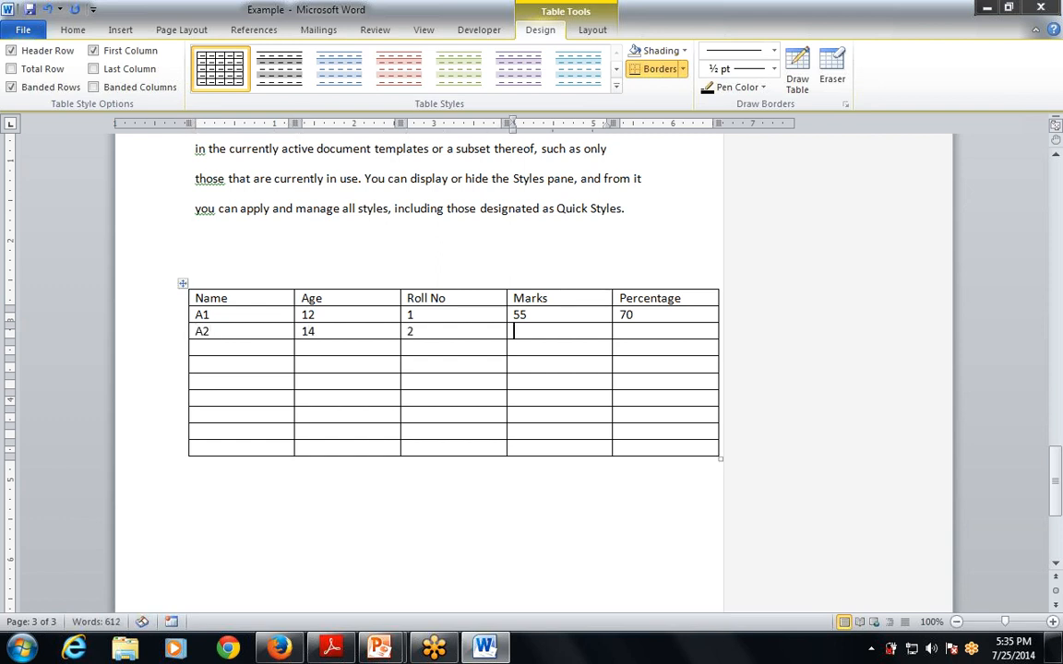
pyautogui.write('70')
pyautogui.press('Tab')
pyautogui.write('75')
# Fill the third data row with name A3, age 16, roll number 3, marks 64 and percentage 54.
pyautogui.press('Tab')
pyautogui.write('A3 ')
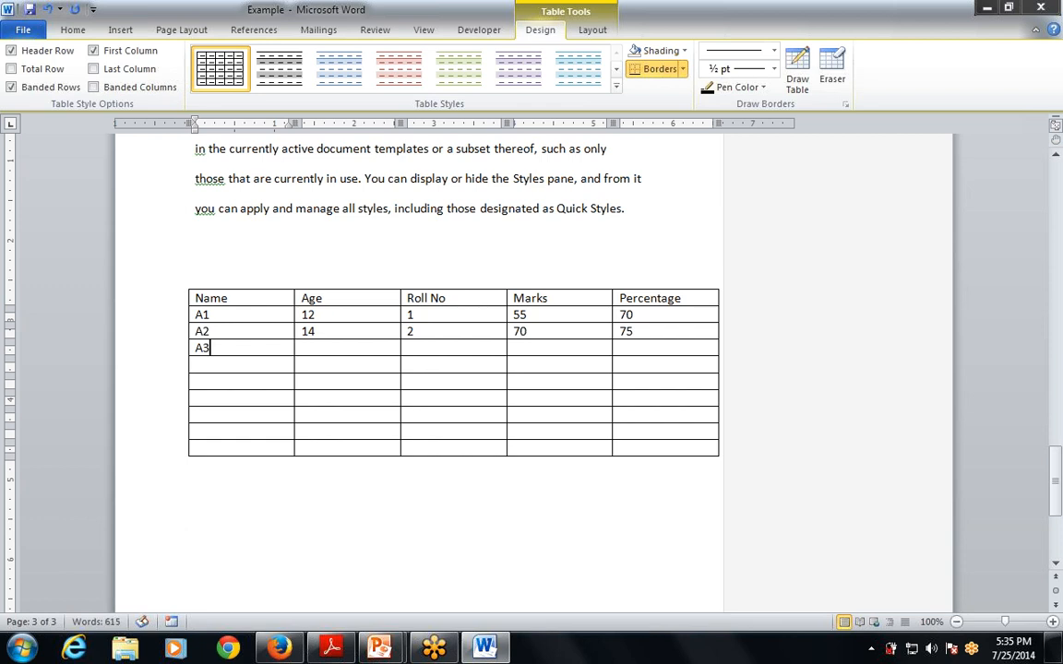
pyautogui.write('16')
pyautogui.press('Tab')
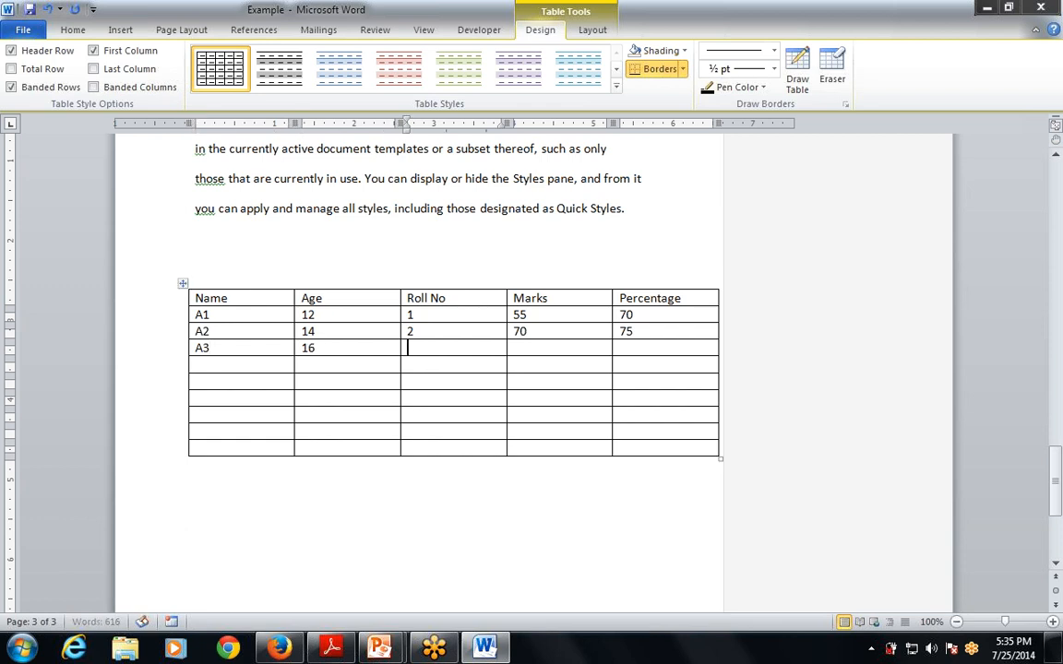
pyautogui.write('3')
pyautogui.press('Tab')
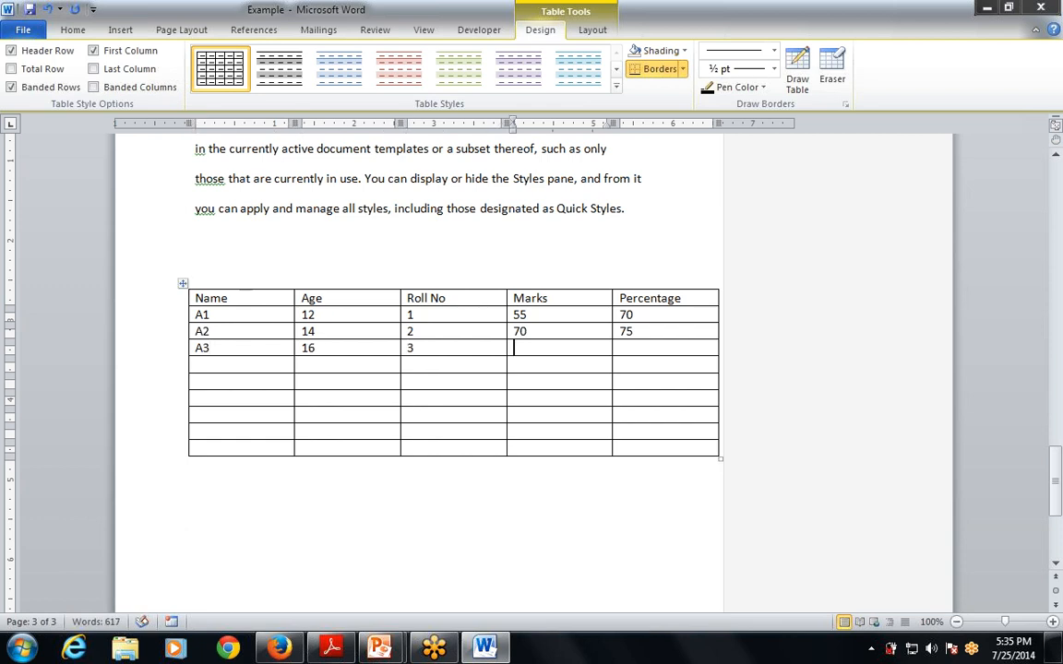
pyautogui.write('64')
pyautogui.press('Tab')
pyautogui.write('54')
# Fill the fourth data row with name A4, age 17, roll number 4, marks 90 and percentage 90.
pyautogui.press('Tab')
pyautogui.write('a4')
pyautogui.press('Tab')
pyautogui.write('17')
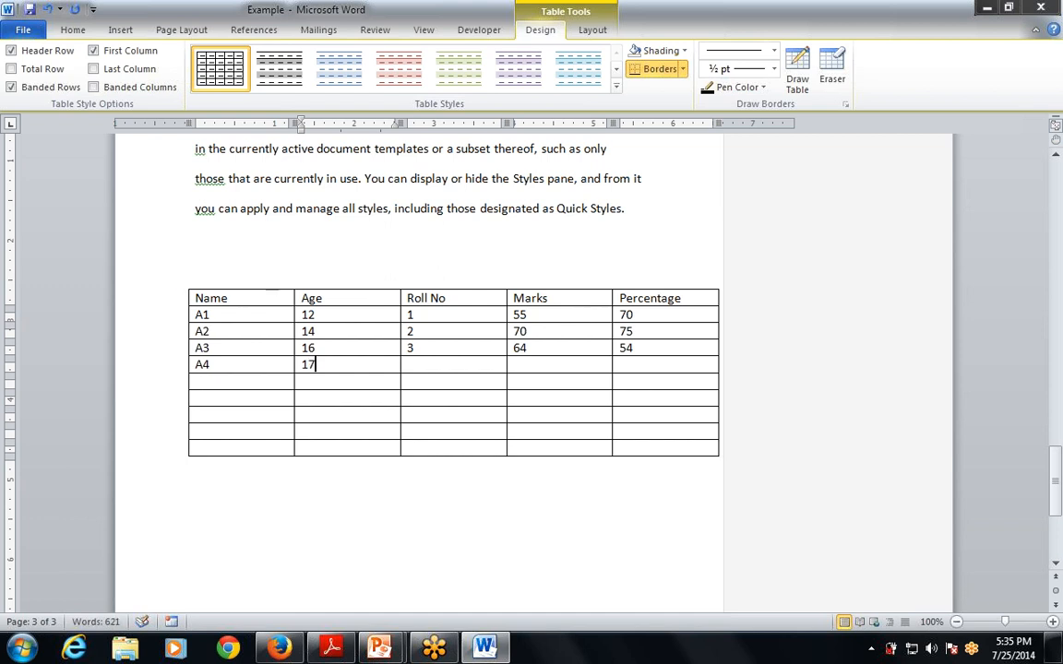
pyautogui.press('Tab')
pyautogui.write('4')
pyautogui.press('Tab')
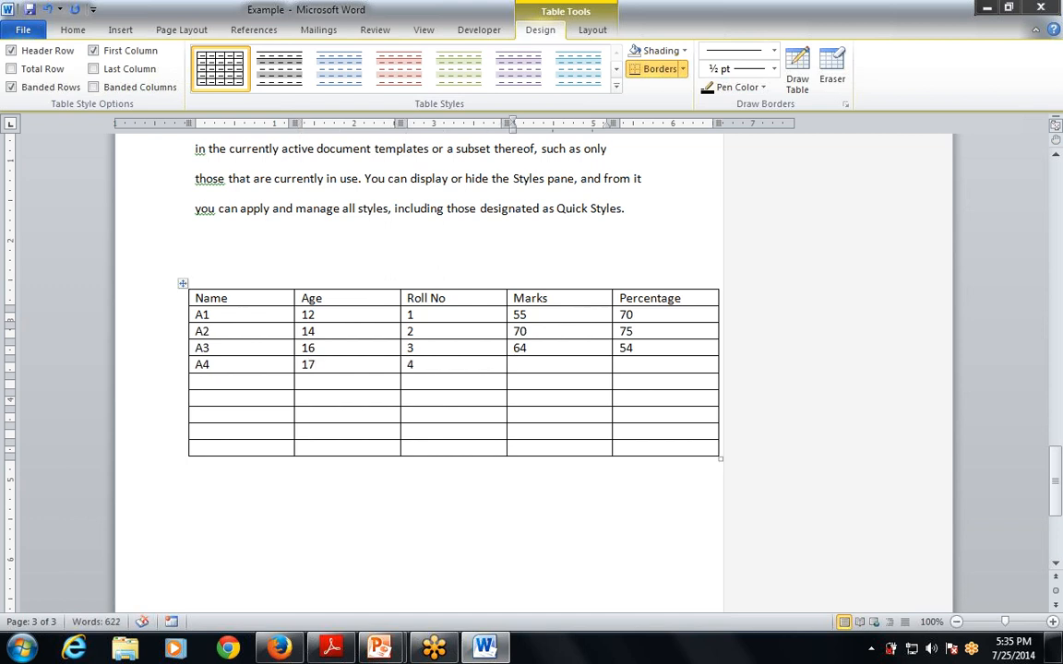
pyautogui.write('90')
pyautogui.press('Tab')
pyautogui.write('90')
# Fill the fifth data row with name A5, age 18, roll number 5, marks 77 and percentage 55.
pyautogui.press('Tab')
pyautogui.write('A5')
pyautogui.press('Tab')
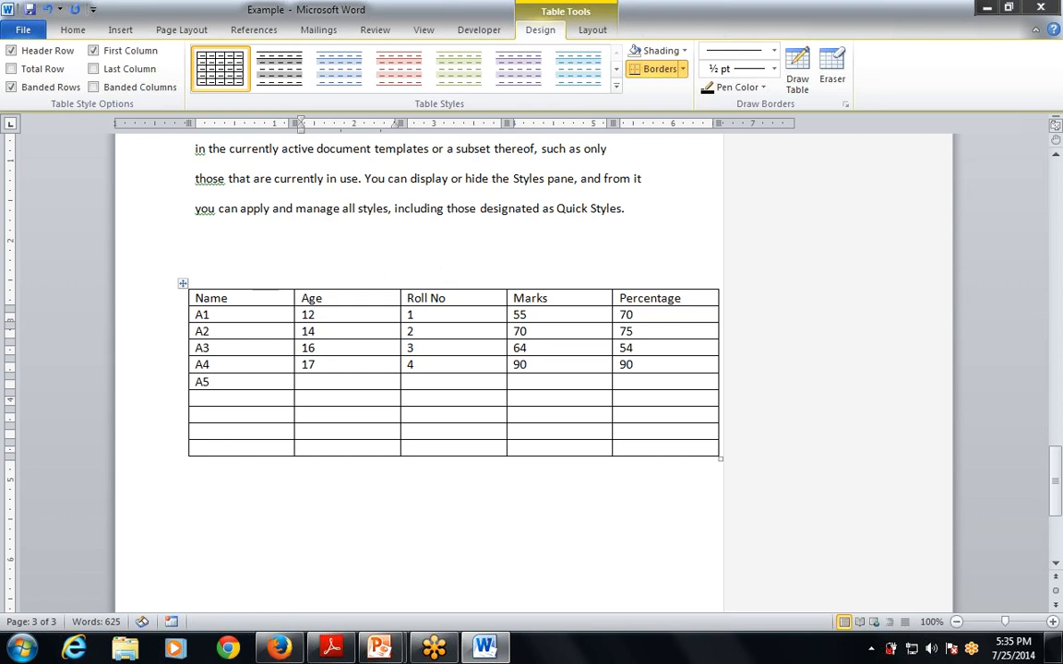
pyautogui.write('18')
pyautogui.press('Tab')
pyautogui.write('5')
pyautogui.press('Tab')
pyautogui.write('77')
pyautogui.press('Tab')
pyautogui.write('55')
pyautogui.press('Tab')
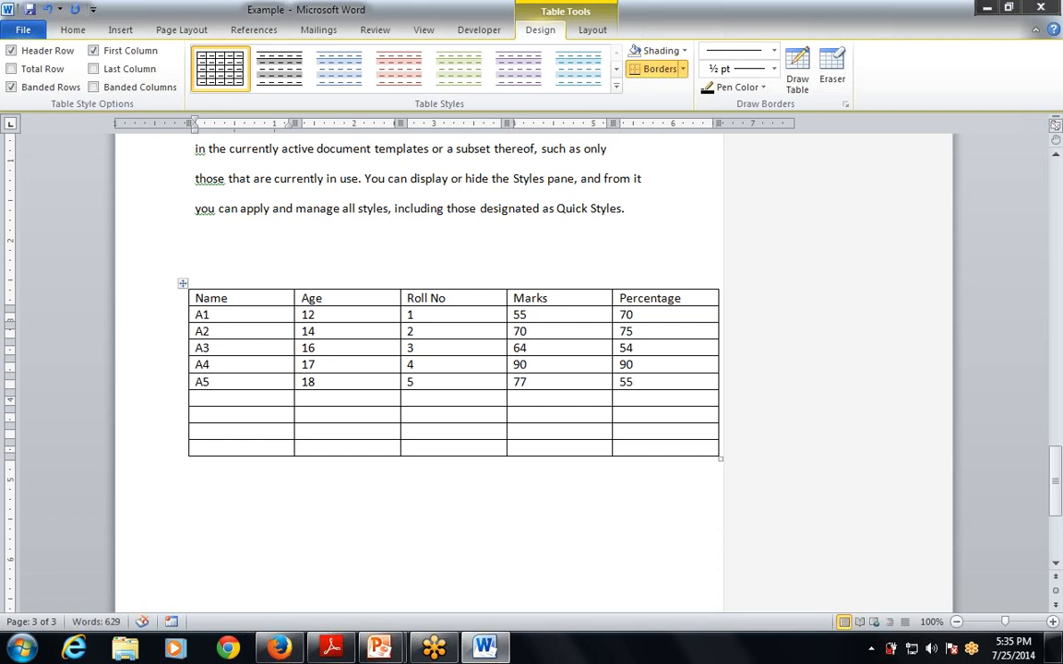
# Delete the four empty rows below the A5 row by removing the entire rows.
pyautogui.moveTo(195, 399); pyautogui.dragTo(707, 453)
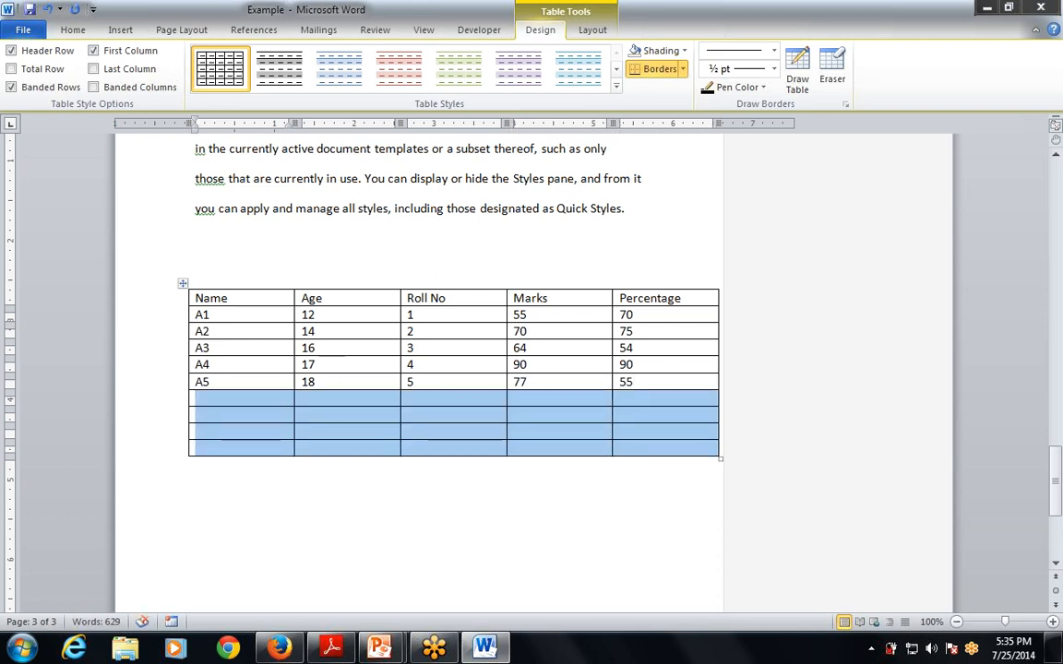
pyautogui.rightClick(247, 402)
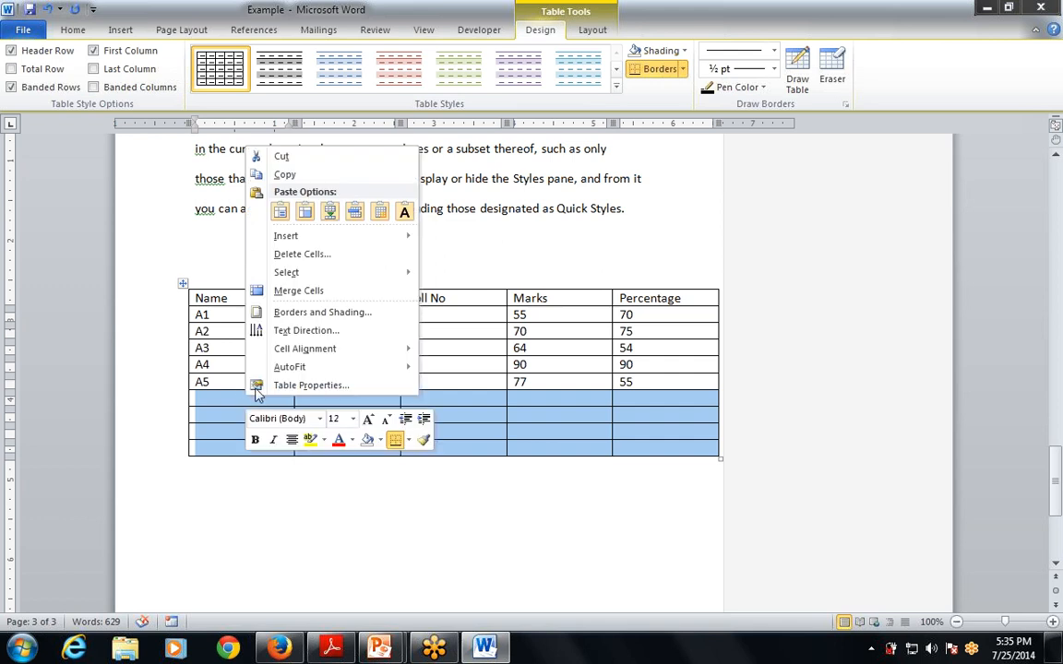
pyautogui.click(323, 253)
pyautogui.click(471, 308)
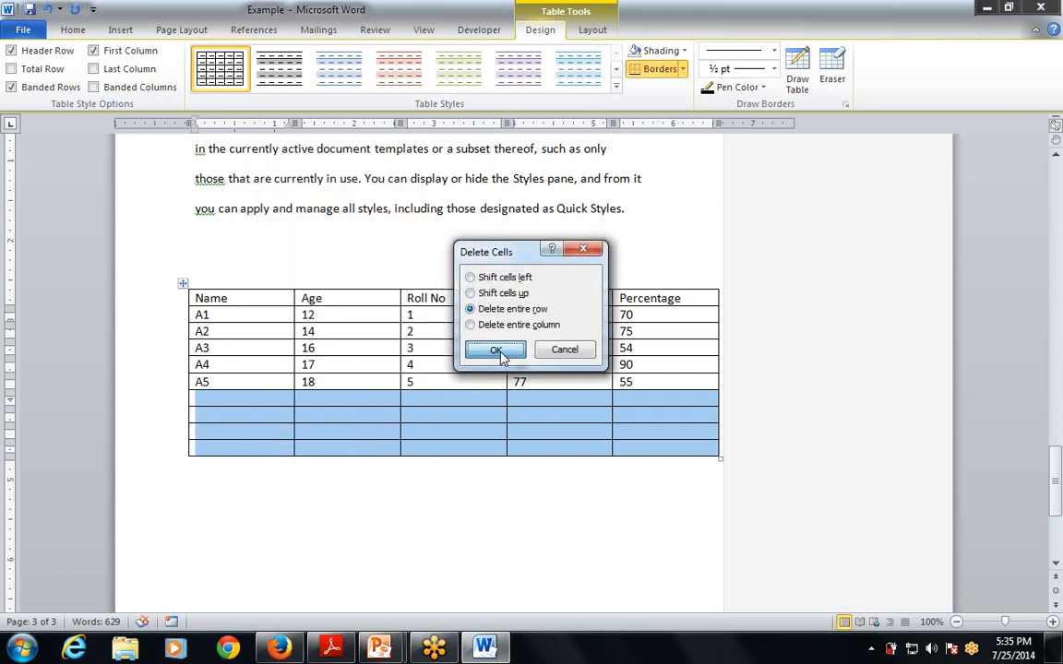
pyautogui.click(496, 350)
# Select the whole student table and compare its table design options with the Formatting Tables notes on slide 18 in PowerPoint.
pyautogui.click(183, 283)
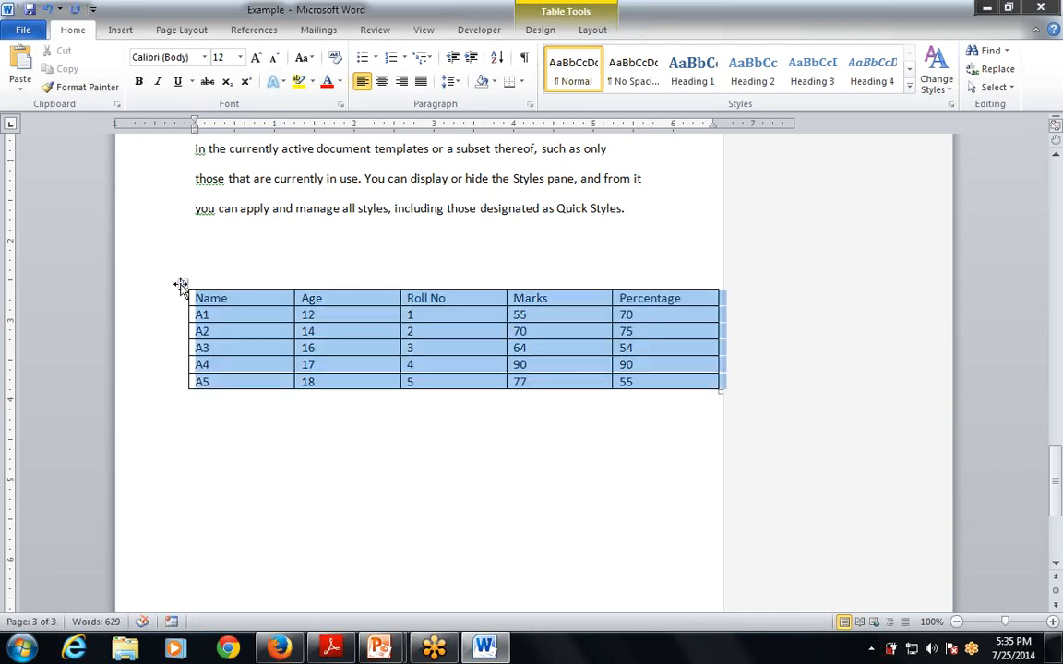
pyautogui.hotkey('alt', 'Tab')
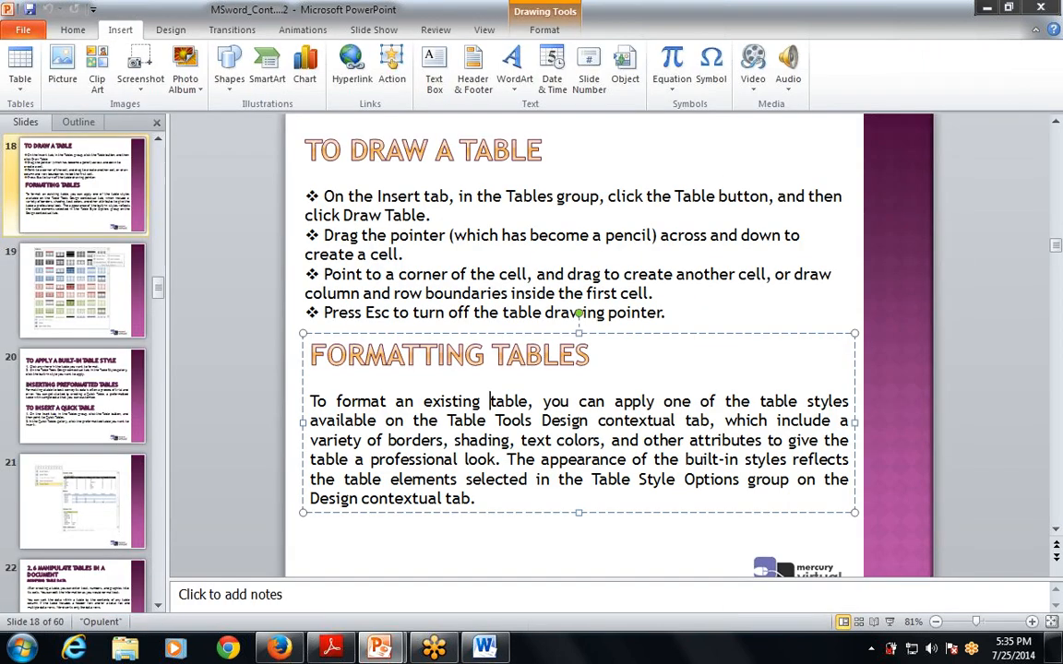
pyautogui.moveTo(424, 402); pyautogui.dragTo(531, 413)
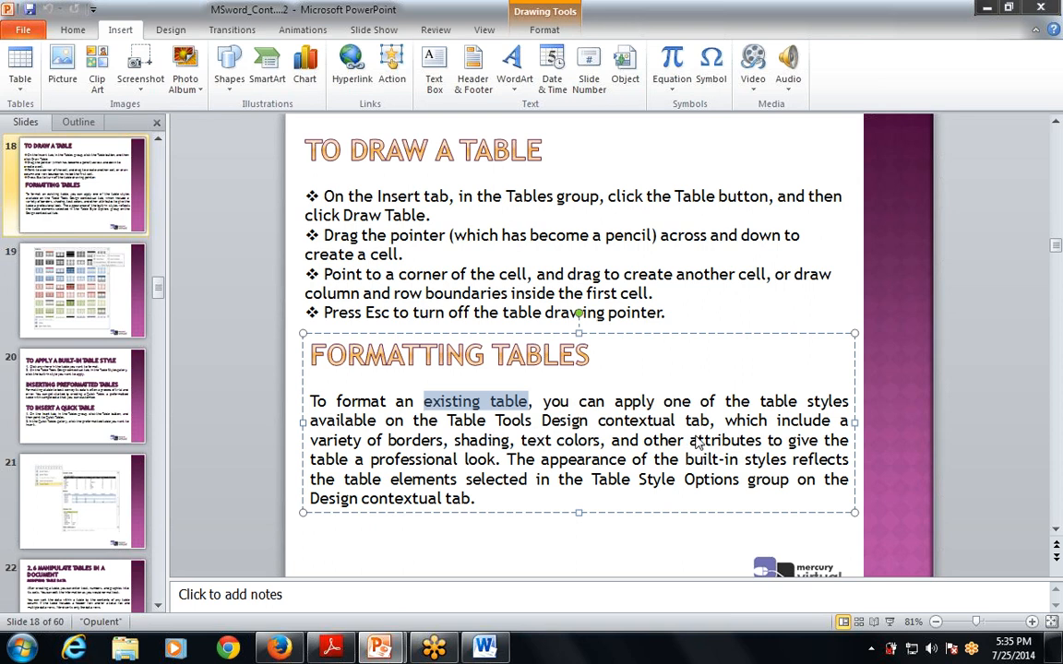
pyautogui.hotkey('alt', 'Tab')
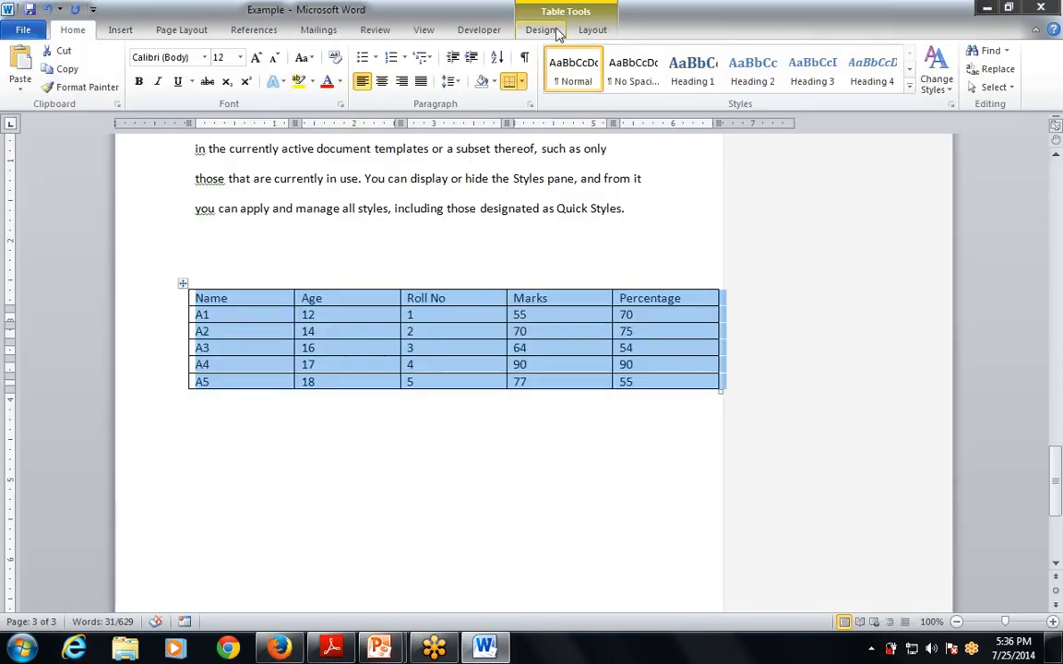
pyautogui.click(541, 30)
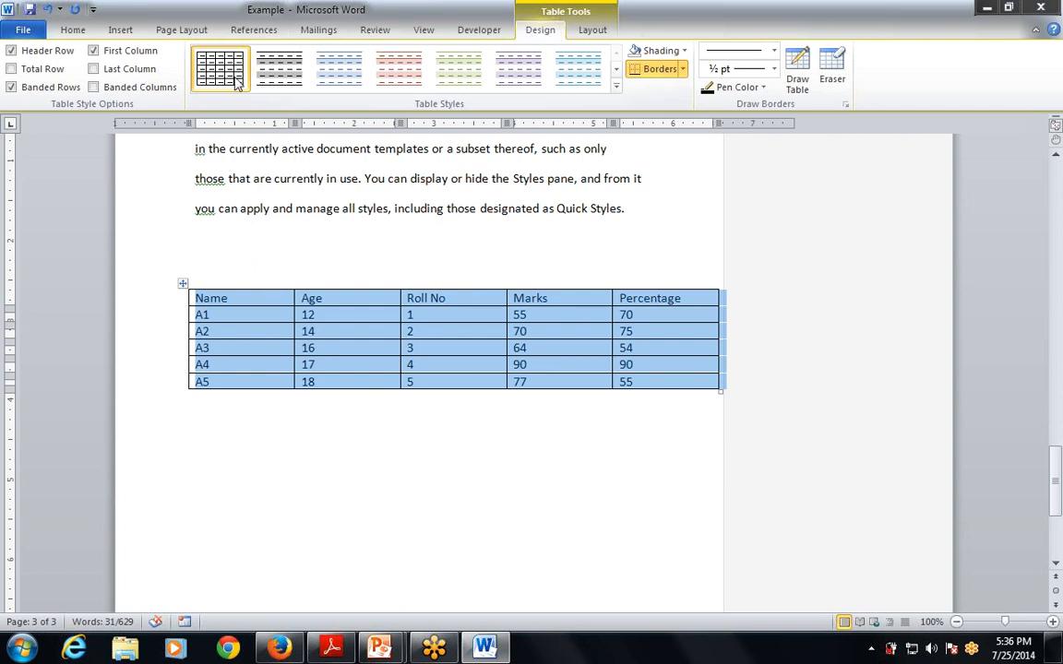
pyautogui.hotkey('alt', 'Tab')
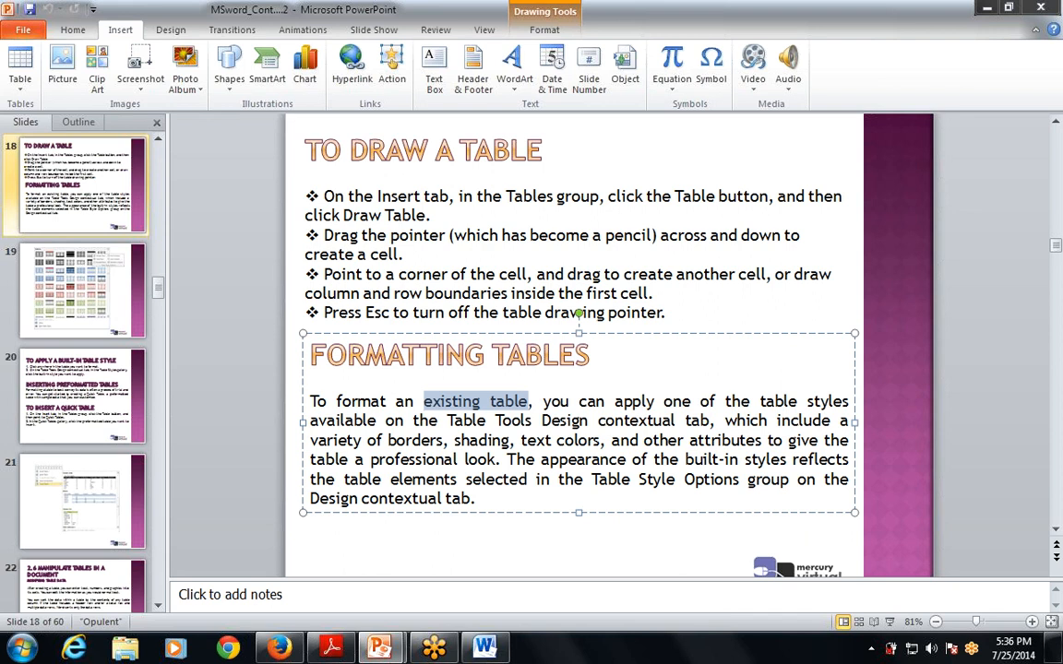
# Return to Word and apply the built-in table style with red header row, red first column and gray banded rows.
pyautogui.hotkey('alt', 'Tab')
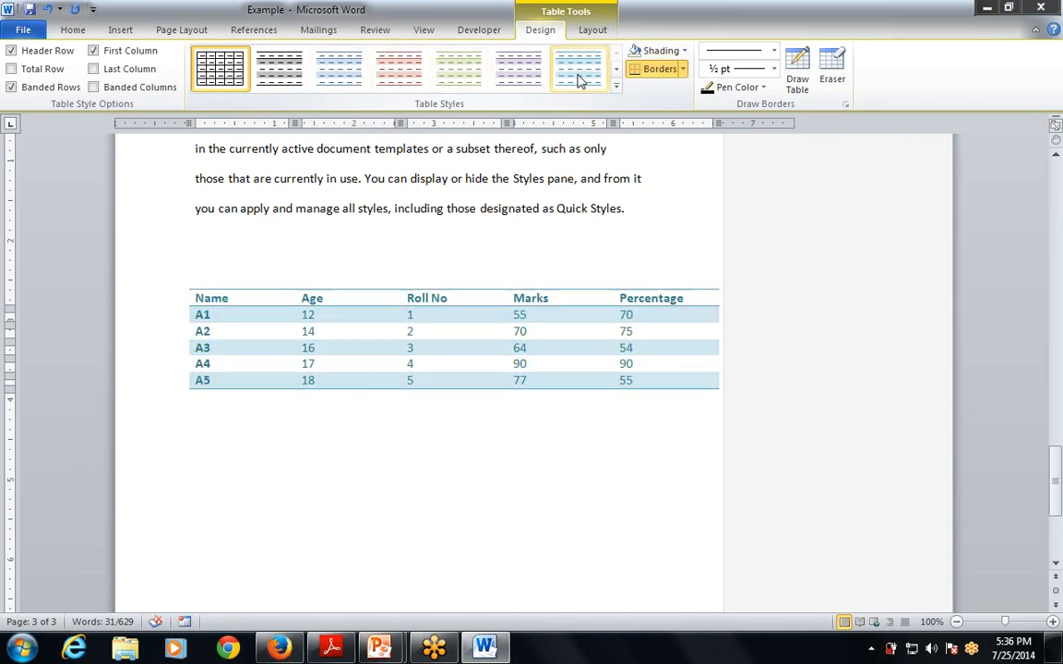
pyautogui.click(616, 85)
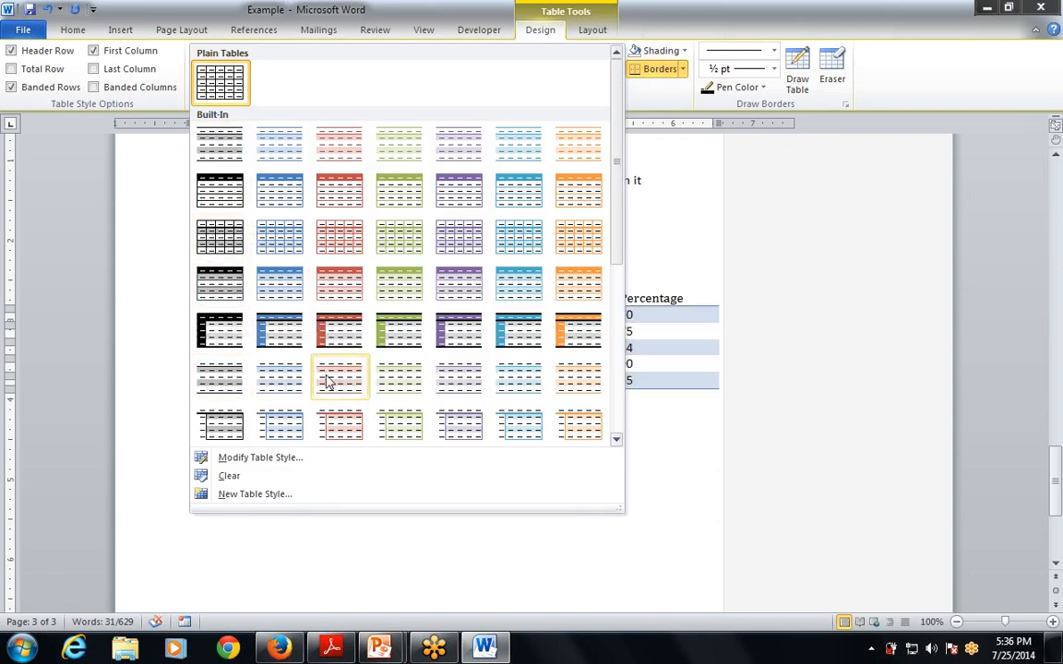
pyautogui.click(337, 342)
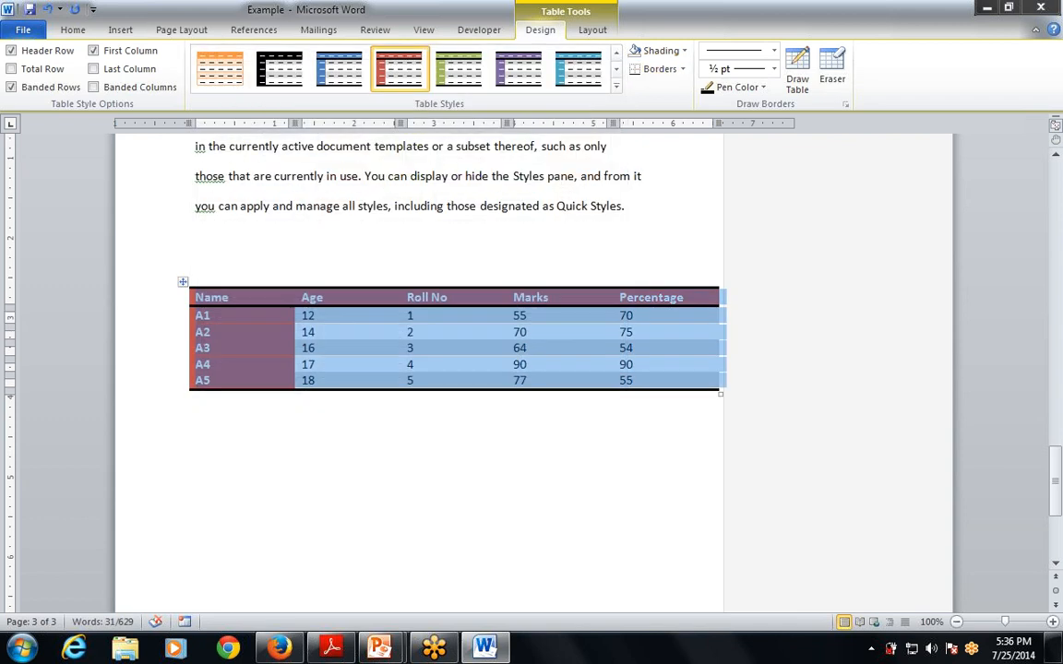
pyautogui.click(196, 429)
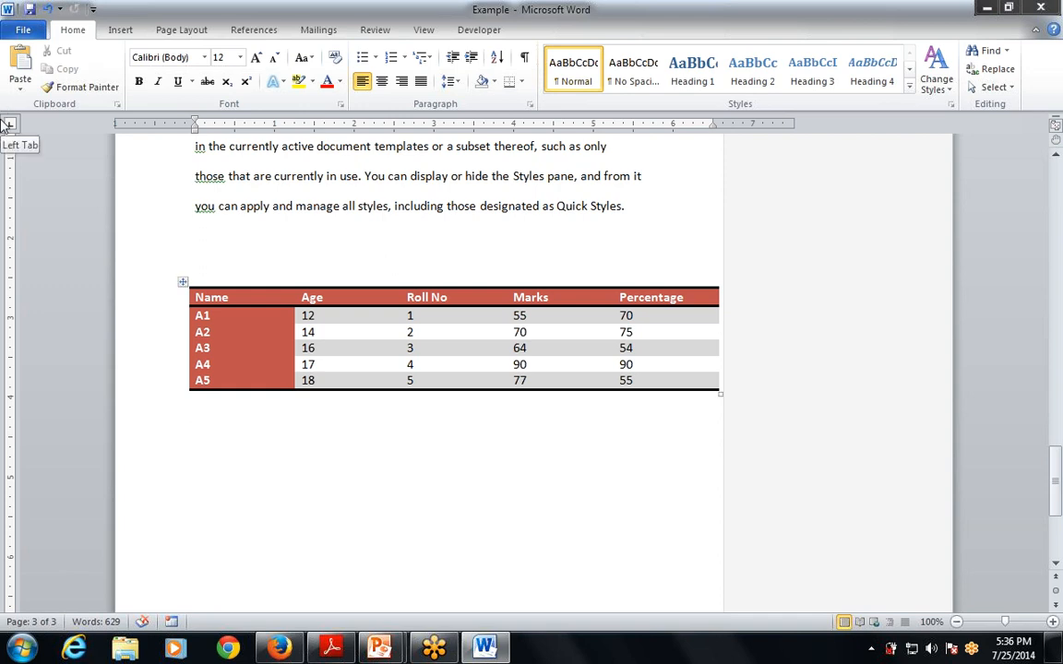
# View the built-in styles picture on slide 19 in PowerPoint and compare it with the table styles gallery in Word.
pyautogui.hotkey('alt', 'Tab')
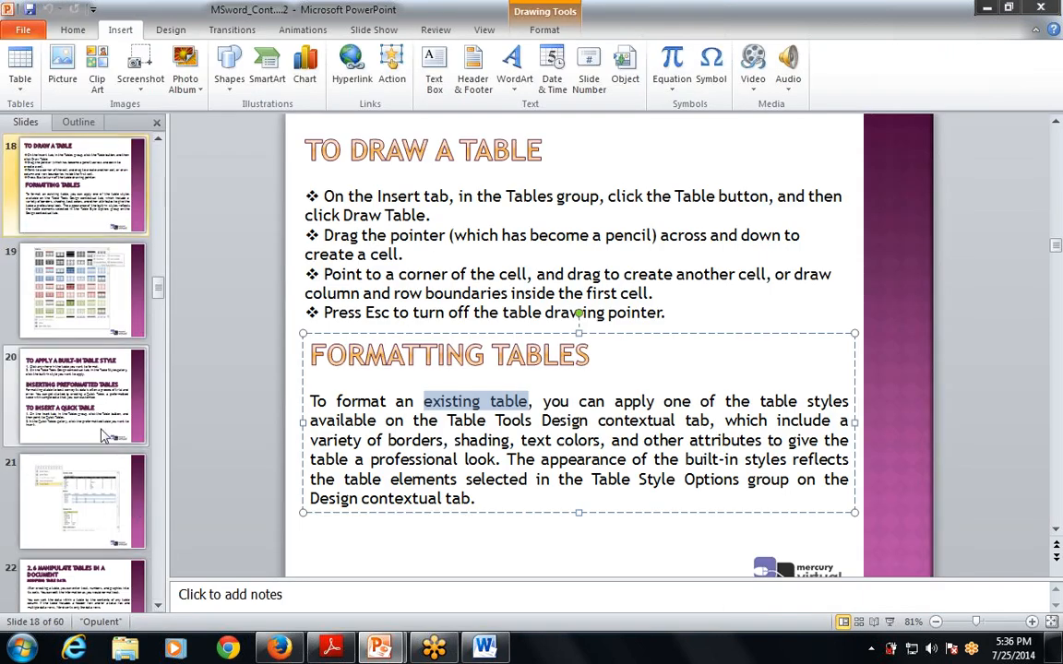
pyautogui.click(82, 295)
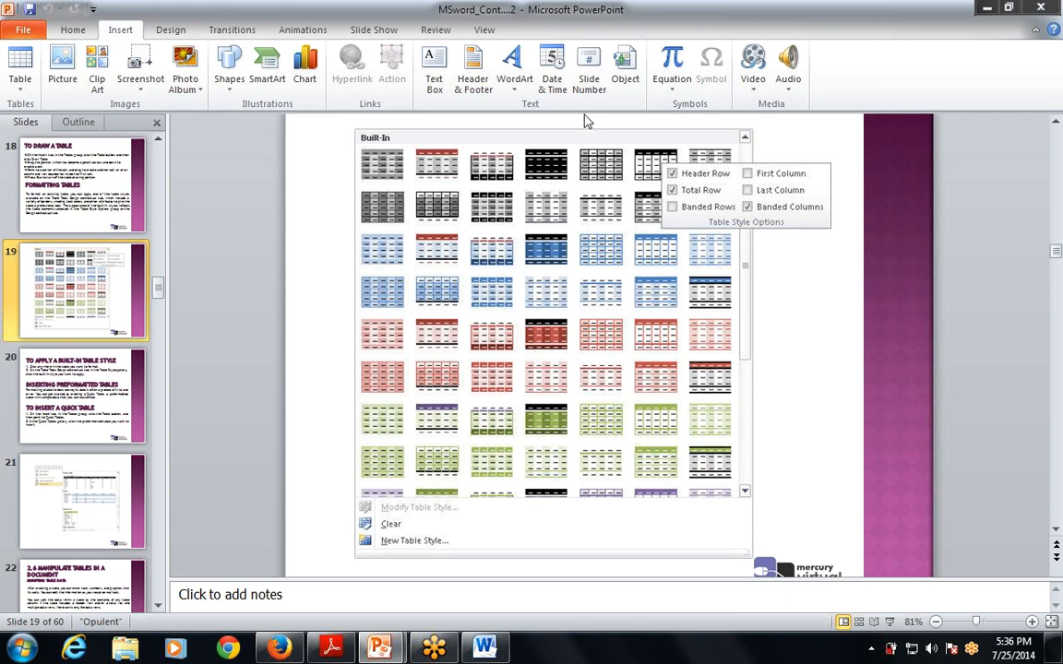
pyautogui.hotkey('alt', 'Tab')
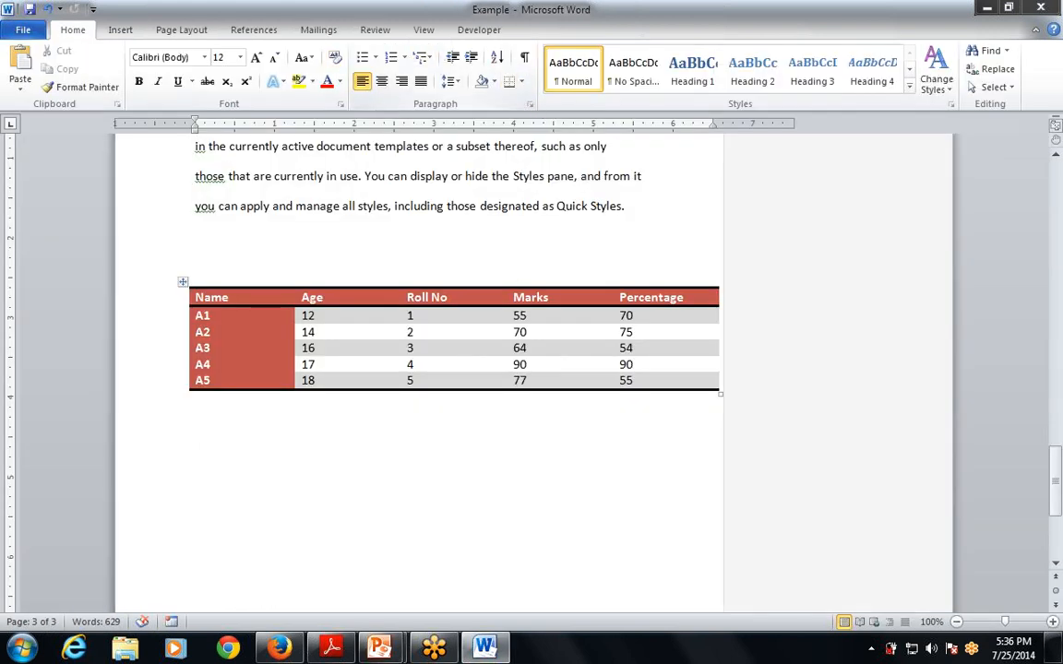
pyautogui.click(315, 316)
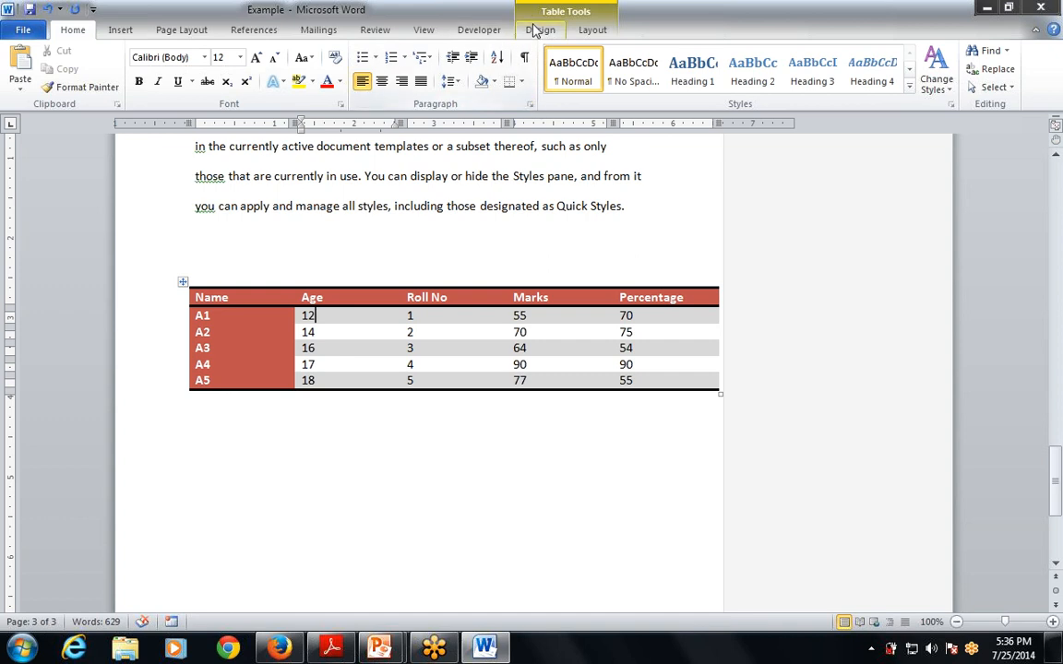
pyautogui.click(540, 30)
pyautogui.click(616, 92)
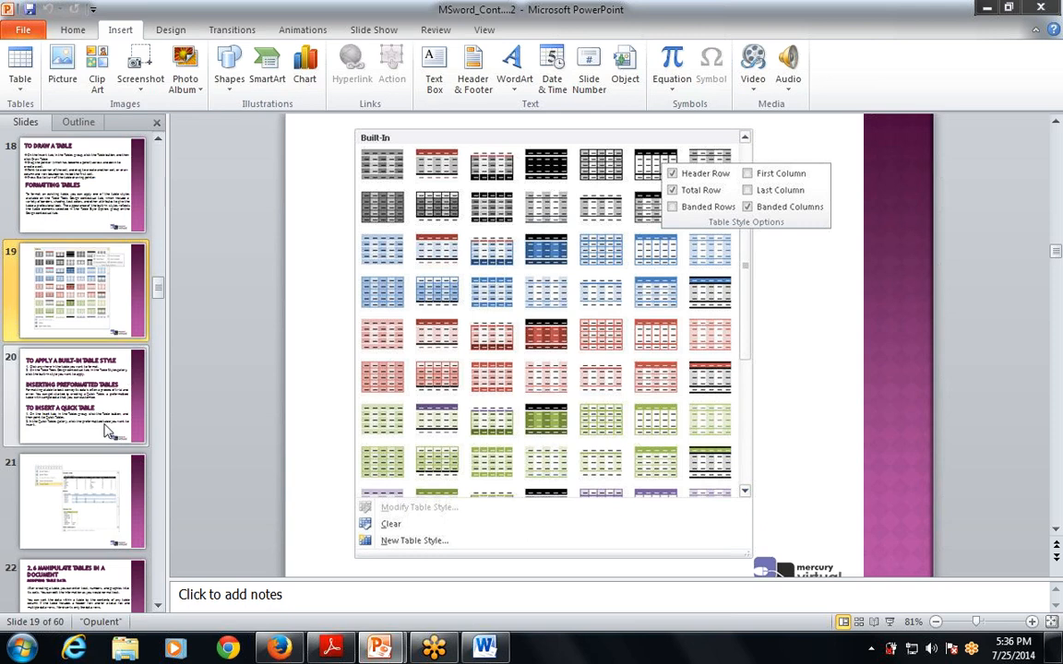
# Open slide 20 in PowerPoint and read the instructions for applying a built-in table style, highlighting the key phrases.
pyautogui.click(106, 432)
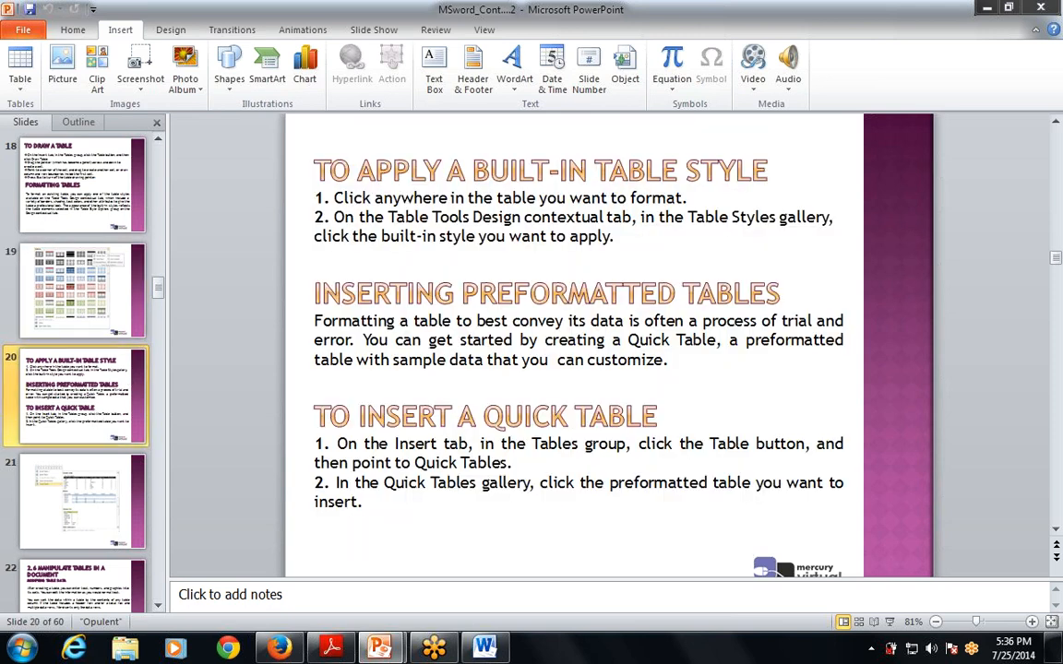
pyautogui.moveTo(300, 171); pyautogui.dragTo(706, 173)
pyautogui.click(521, 236)
pyautogui.moveTo(375, 197); pyautogui.dragTo(496, 197)
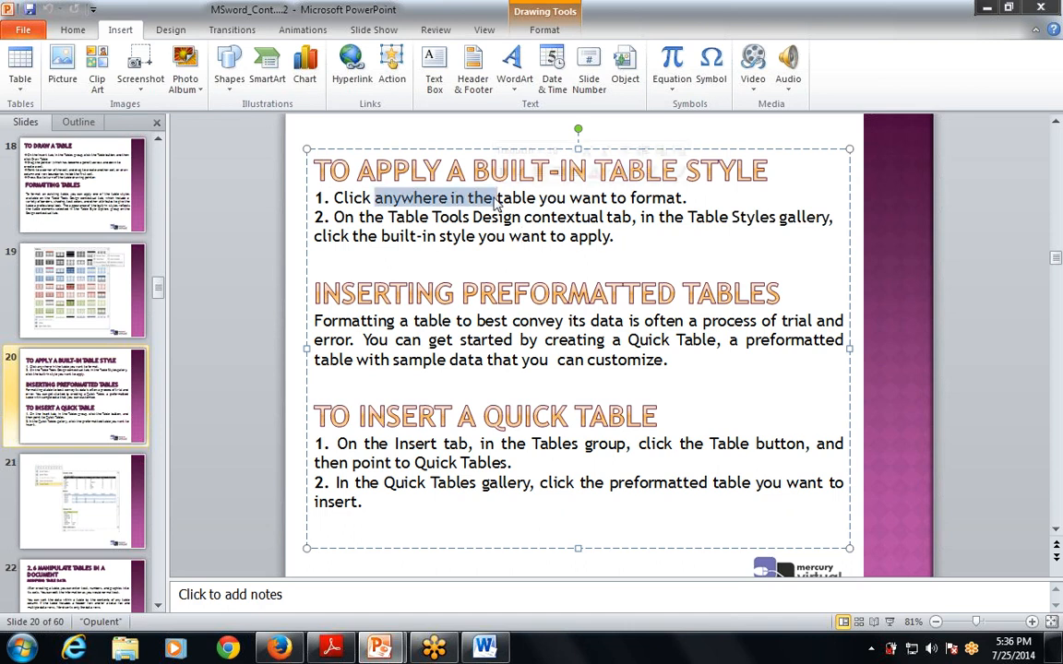
pyautogui.moveTo(388, 217); pyautogui.dragTo(521, 218)
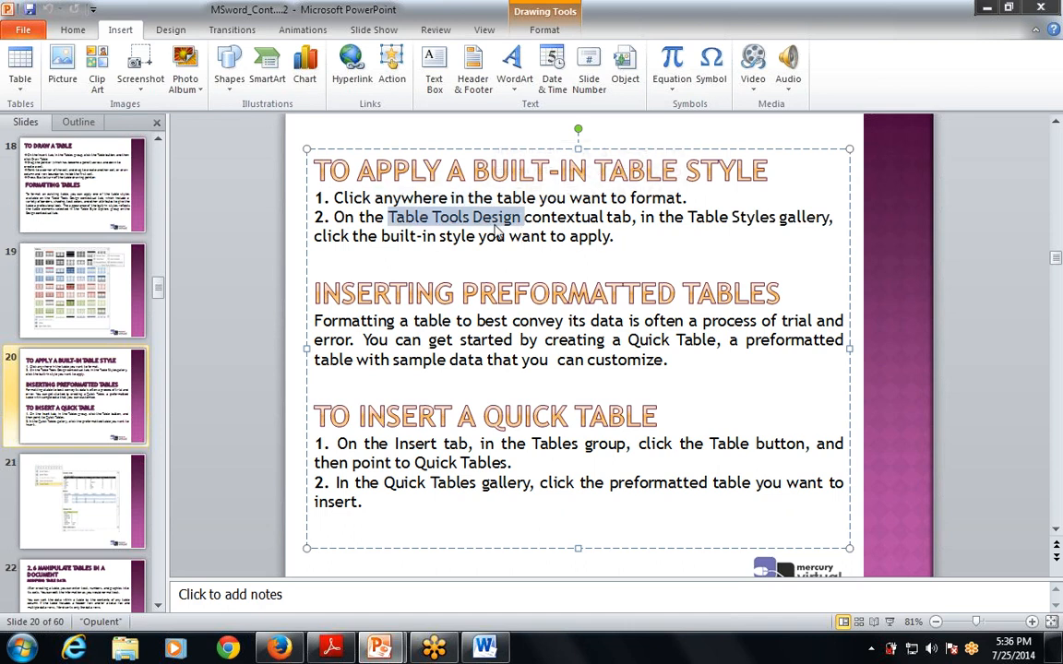
pyautogui.click(600, 217)
pyautogui.moveTo(687, 217); pyautogui.dragTo(828, 217)
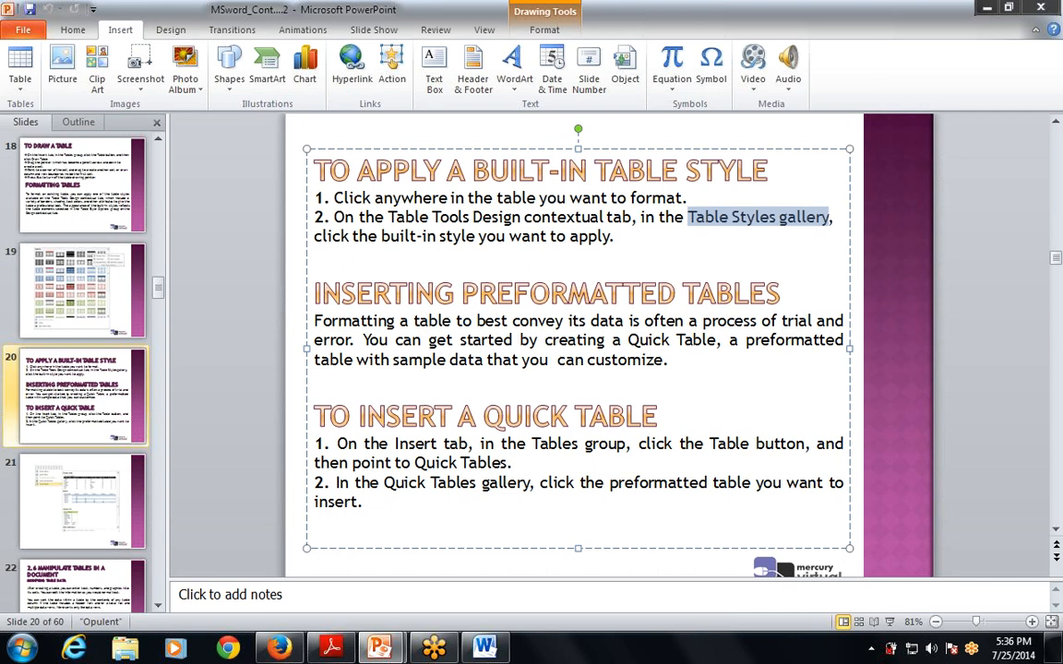
pyautogui.moveTo(314, 236); pyautogui.dragTo(579, 240)
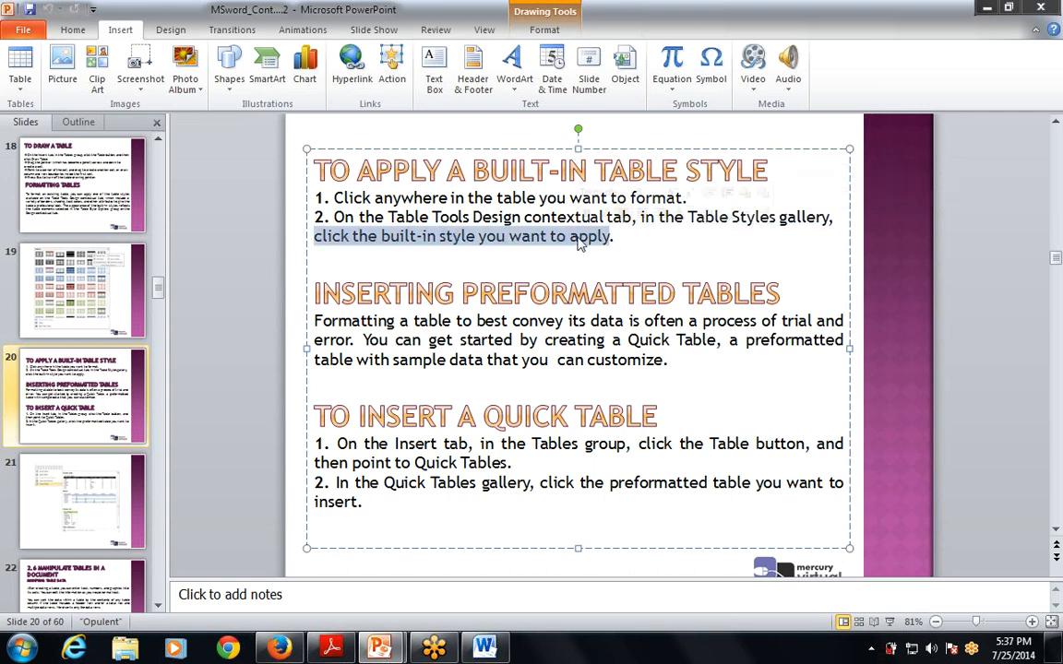
# Switch to Word and apply the green built-in table style with a solid header row and thin row lines to the student table.
pyautogui.hotkey('alt', 'Tab')
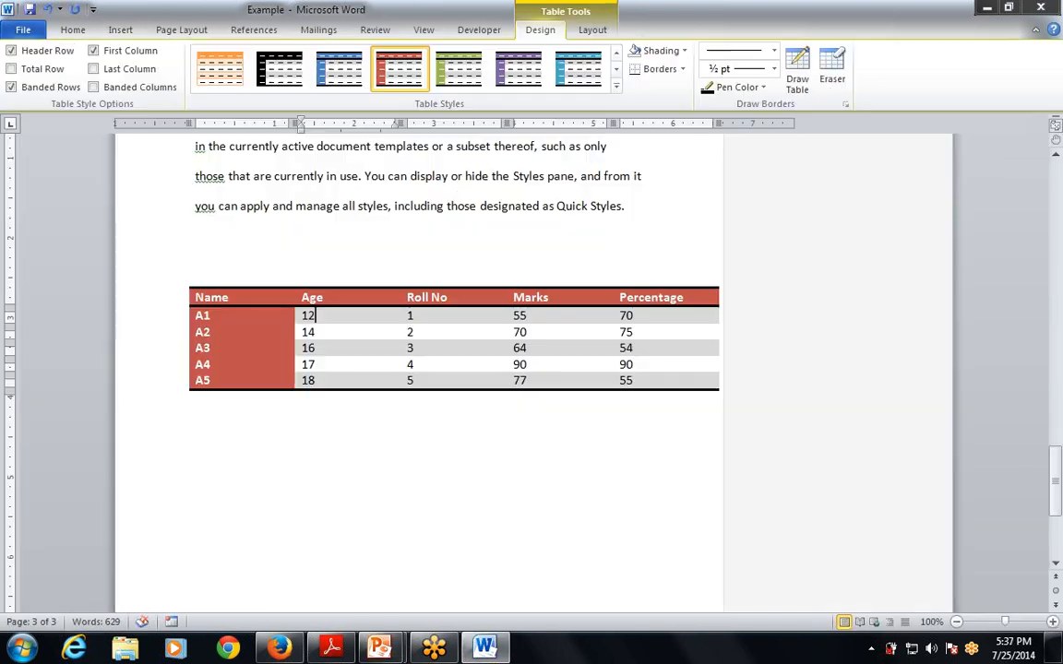
pyautogui.click(617, 87)
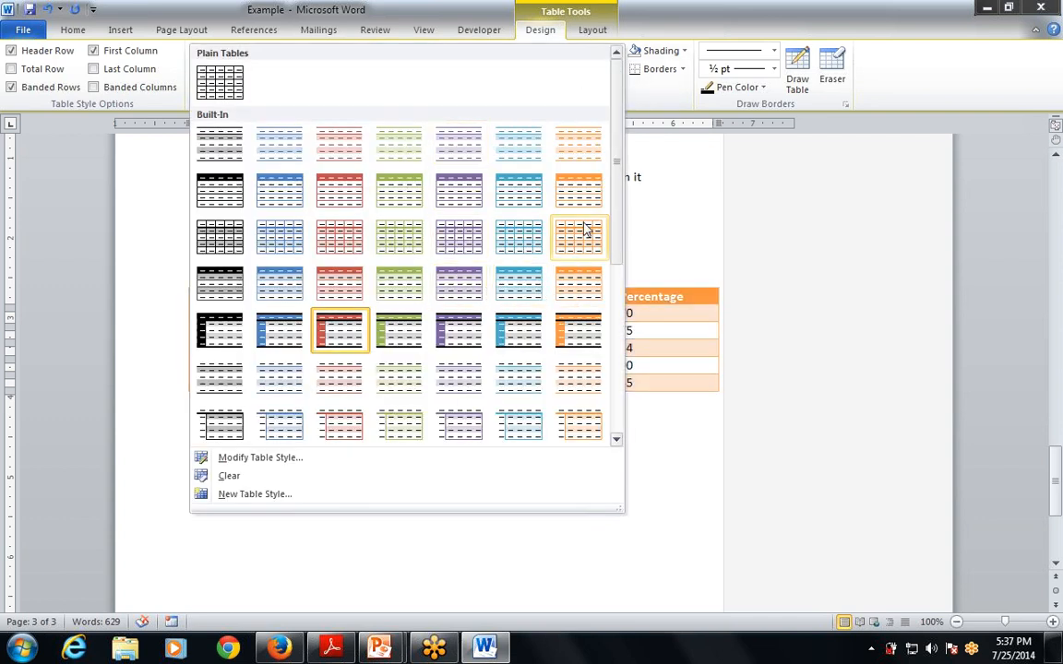
pyautogui.click(398, 190)
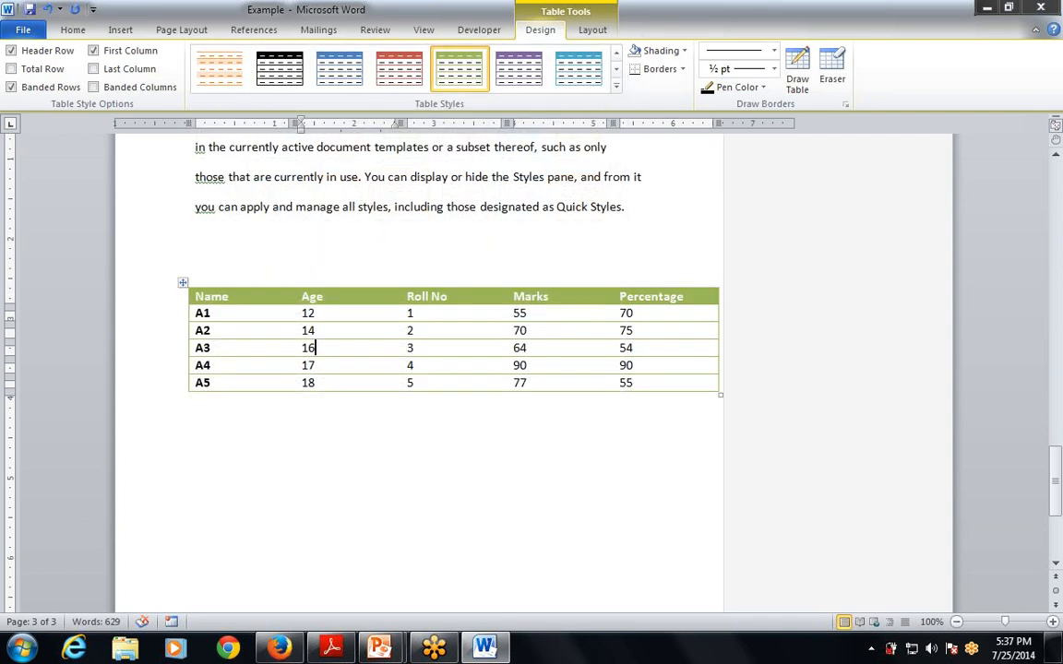
pyautogui.click(313, 331)
# Switch to PowerPoint and read the Inserting Preformatted Tables paragraph on slide 20, highlighting its text.
pyautogui.hotkey('alt', 'Tab')
pyautogui.moveTo(314, 294); pyautogui.dragTo(791, 293)
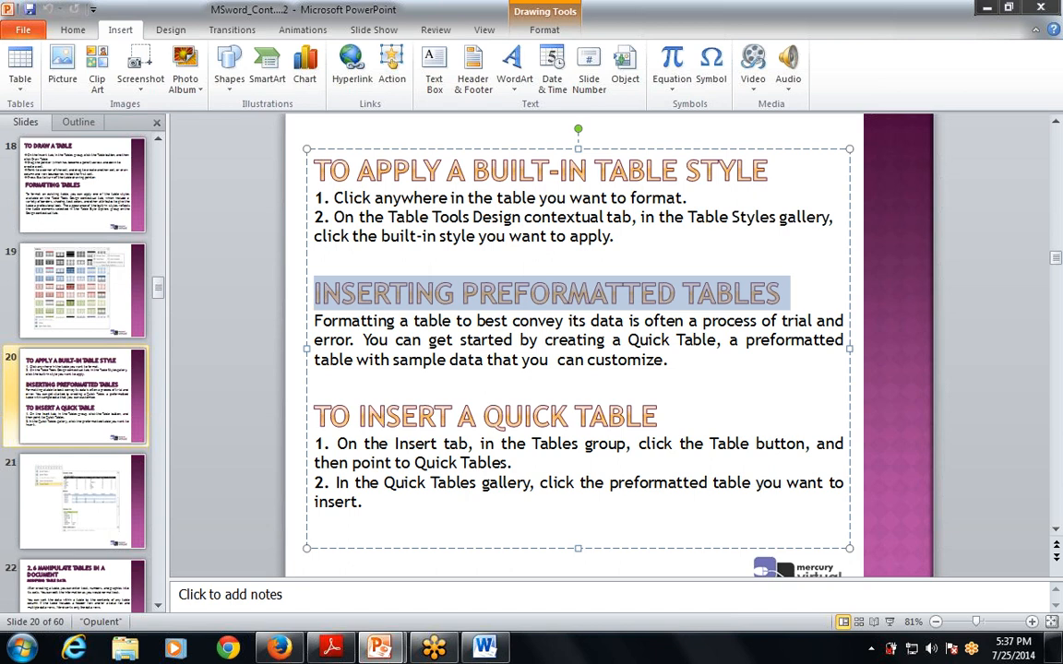
pyautogui.moveTo(315, 321); pyautogui.dragTo(809, 325)
pyautogui.click(688, 321)
pyautogui.moveTo(314, 340); pyautogui.dragTo(740, 340)
pyautogui.moveTo(356, 360); pyautogui.dragTo(675, 370)
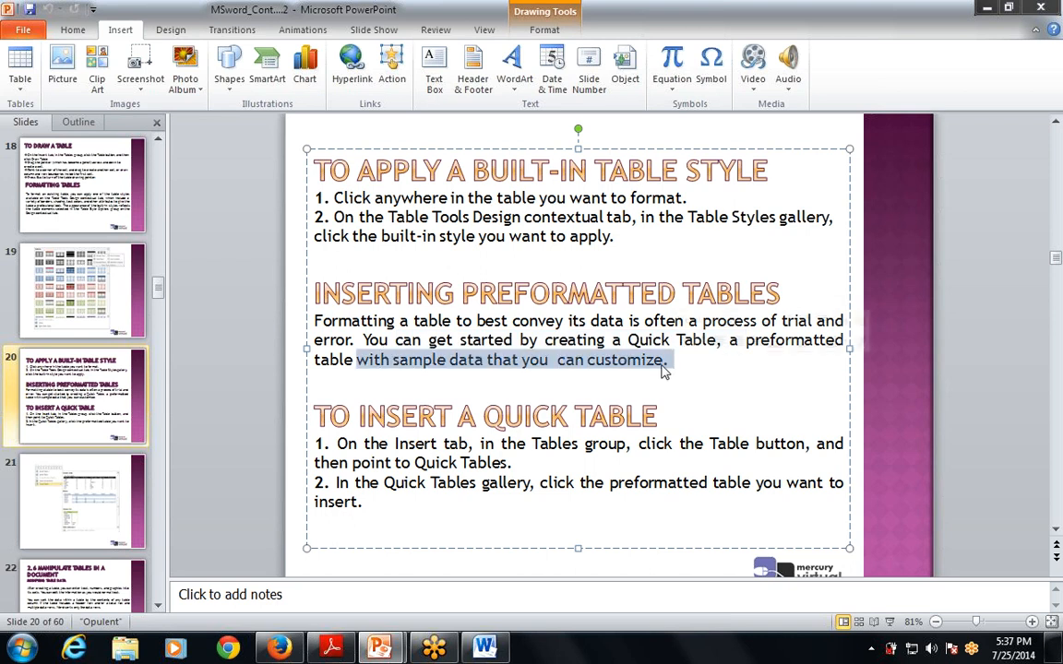
# Highlight the To Insert a Quick Table heading and show slide 20 as a full-screen slide show.
pyautogui.click(314, 384)
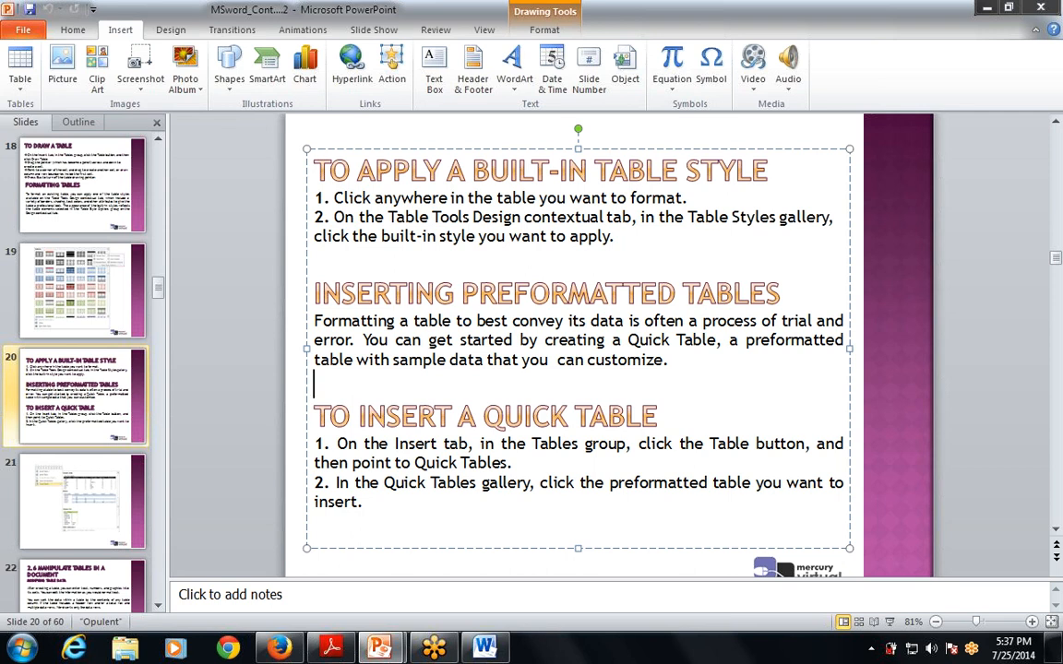
pyautogui.moveTo(315, 416); pyautogui.dragTo(653, 422)
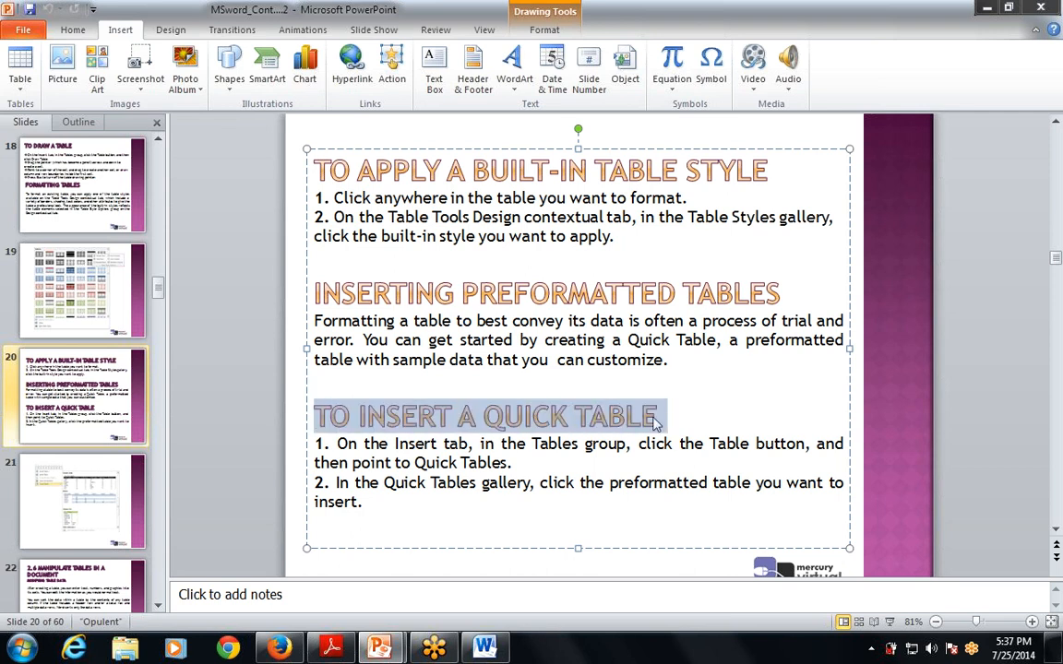
pyautogui.hotkey('shift', 'F5')
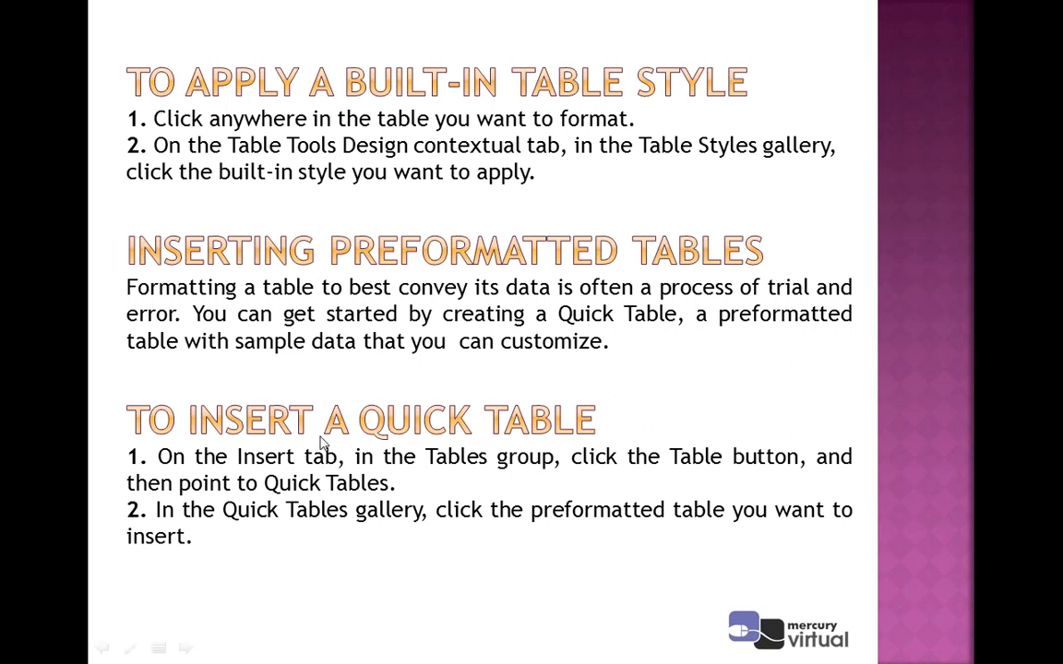
# Advance the slide show to the Quick Tables gallery picture on slide 21 and exit the slide show there.
pyautogui.click(205, 434)
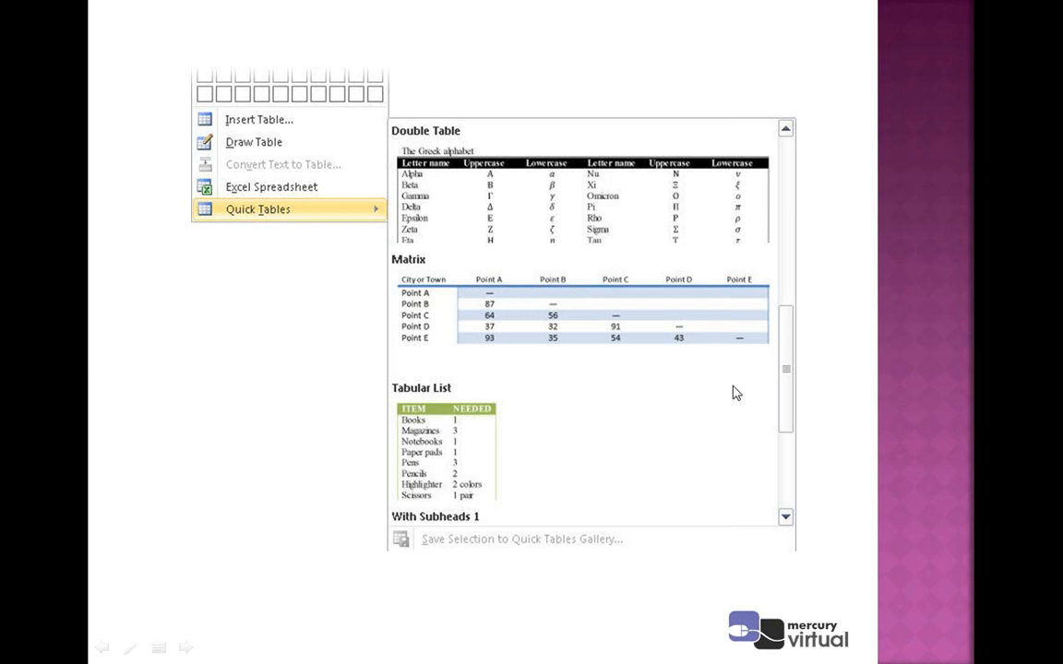
pyautogui.click(638, 397)
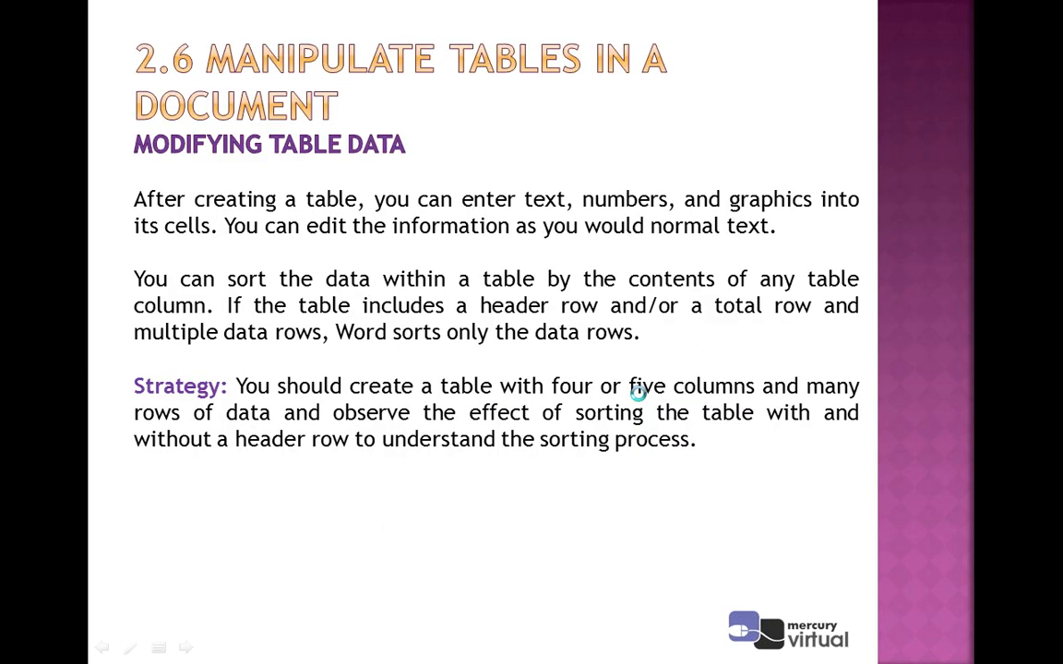
pyautogui.hotkey('alt', 'Tab')
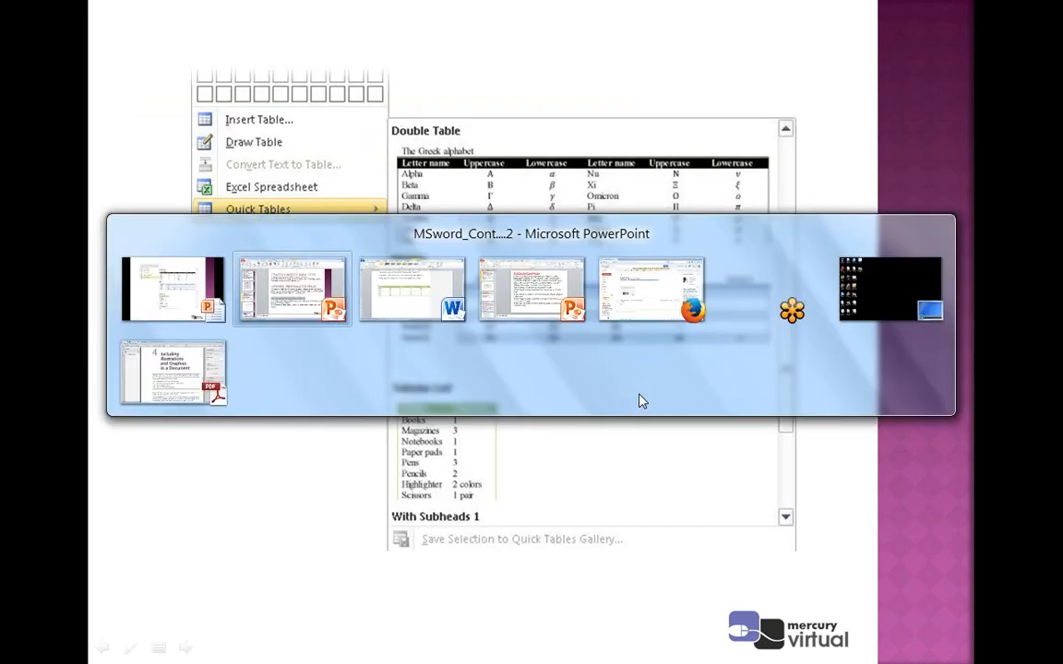
pyautogui.hotkey('alt', 'Tab')
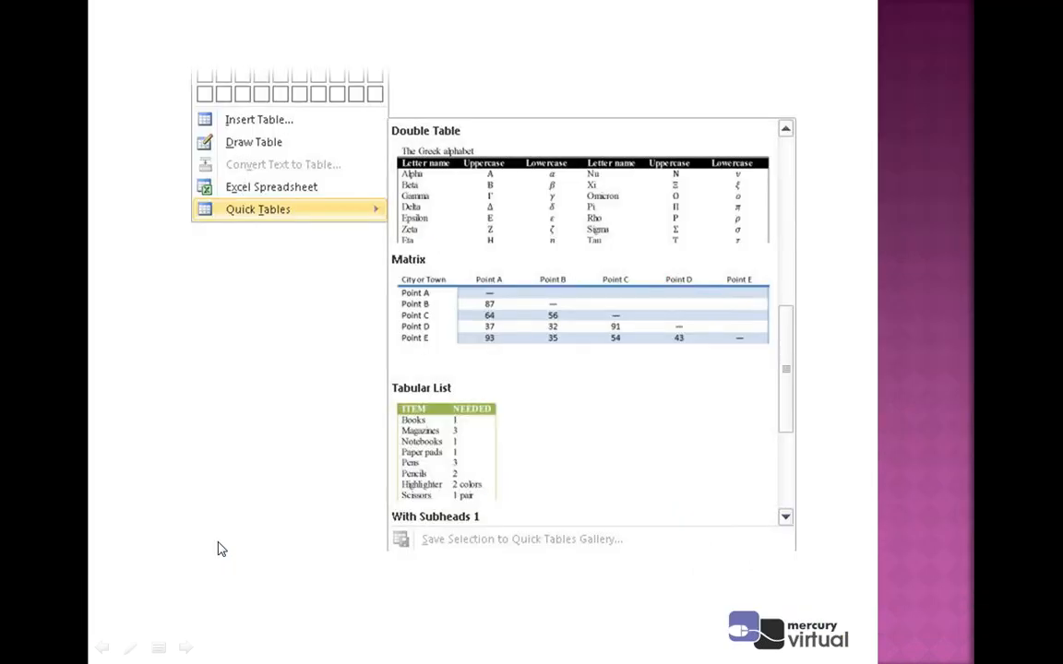
pyautogui.press('Escape')
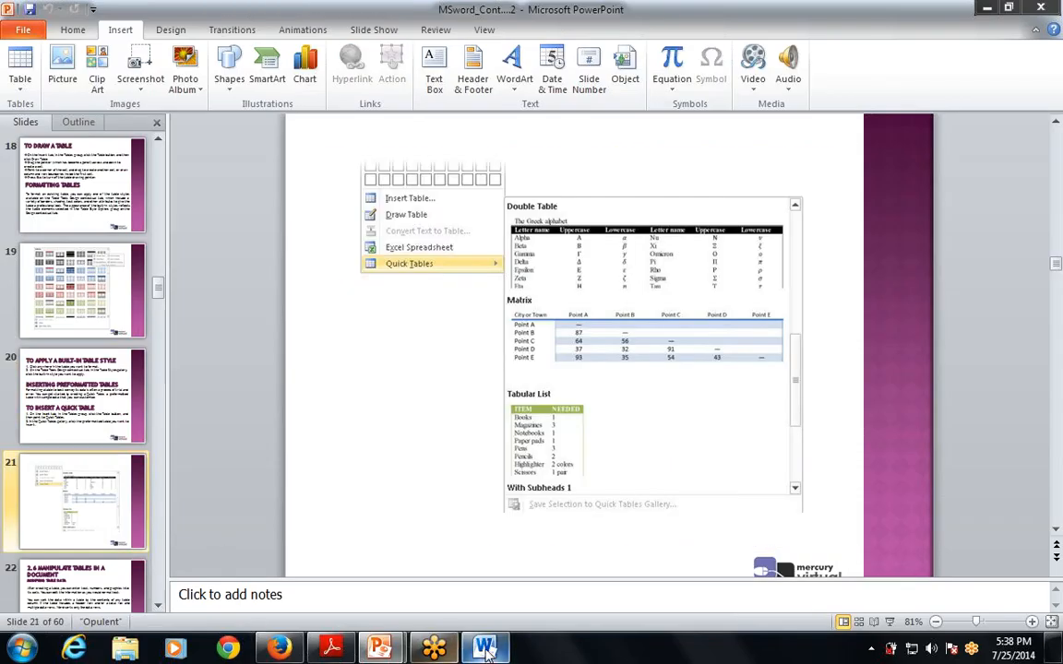
# Switch to Word and look through the built-in table styles and layout tools available for the student table.
pyautogui.hotkey('alt', 'Tab')
pyautogui.click(311, 313)
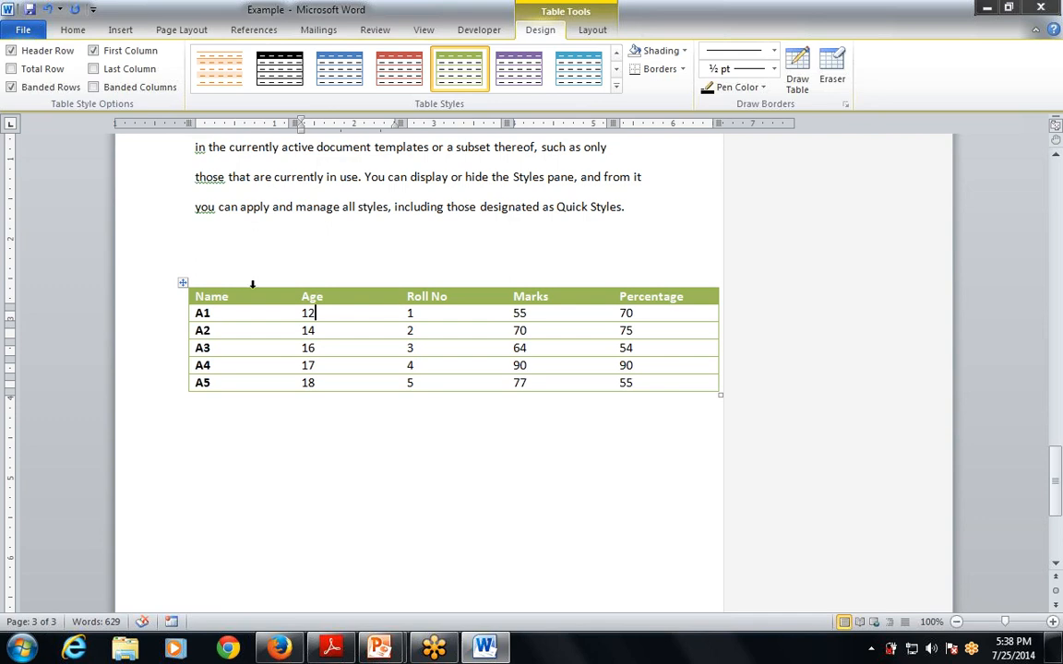
pyautogui.click(120, 29)
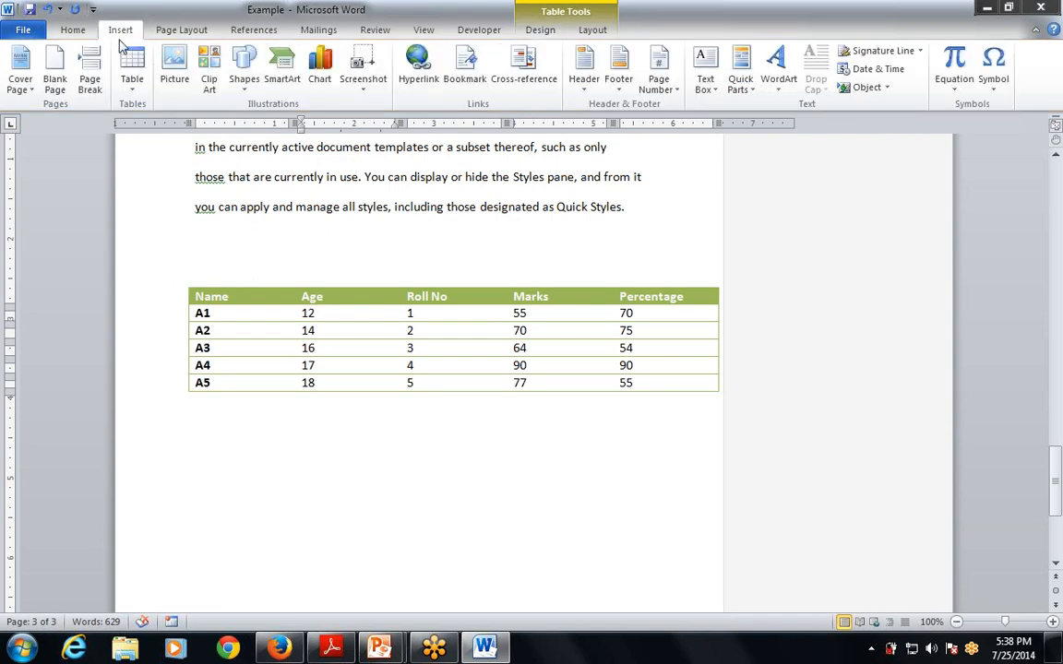
pyautogui.click(540, 29)
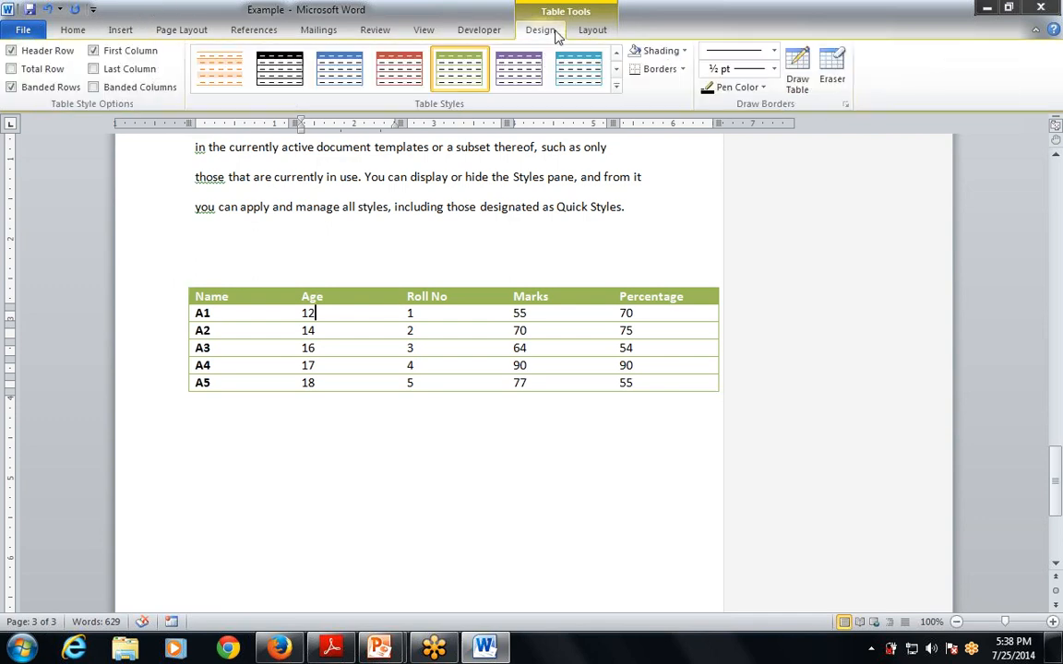
pyautogui.click(610, 95)
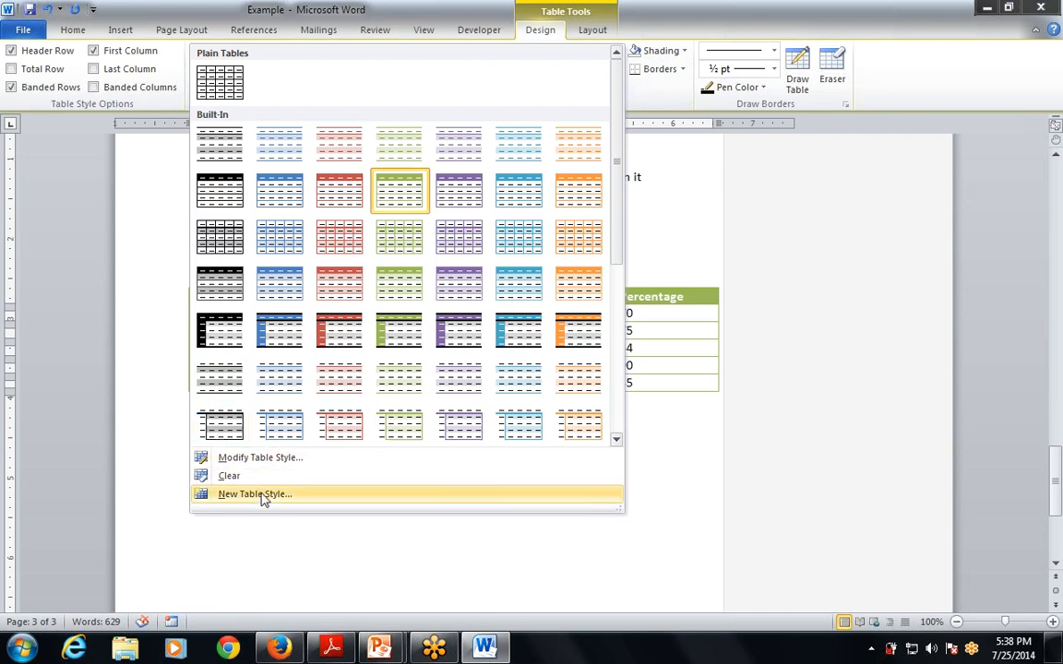
pyautogui.click(595, 30)
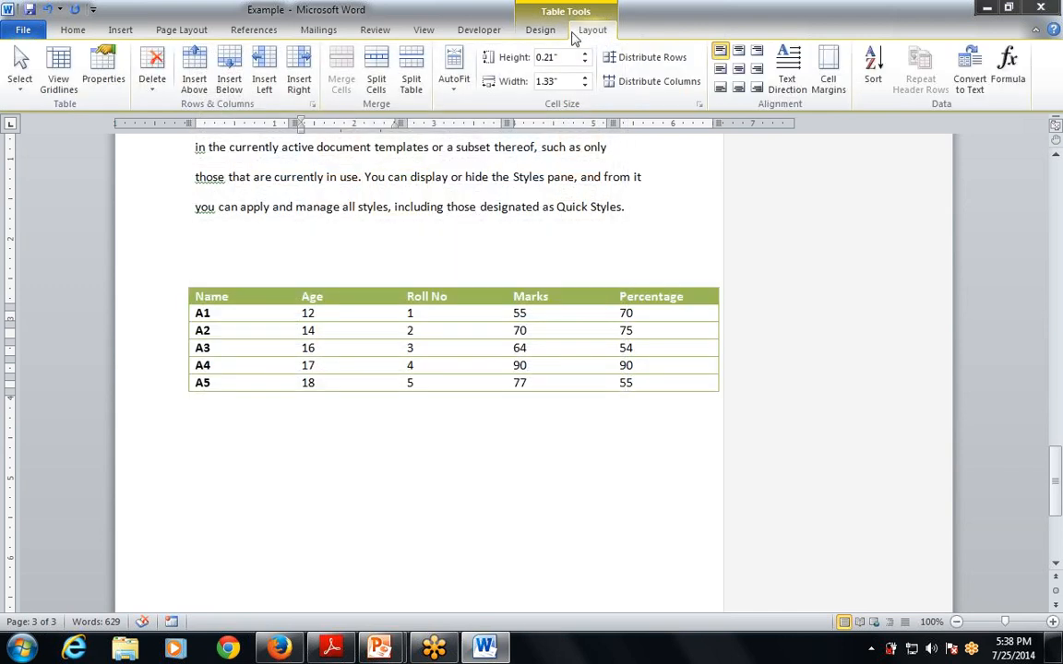
pyautogui.click(540, 29)
# Insert the Double Table Quick Table with the Greek alphabet below the student table.
pyautogui.click(185, 406)
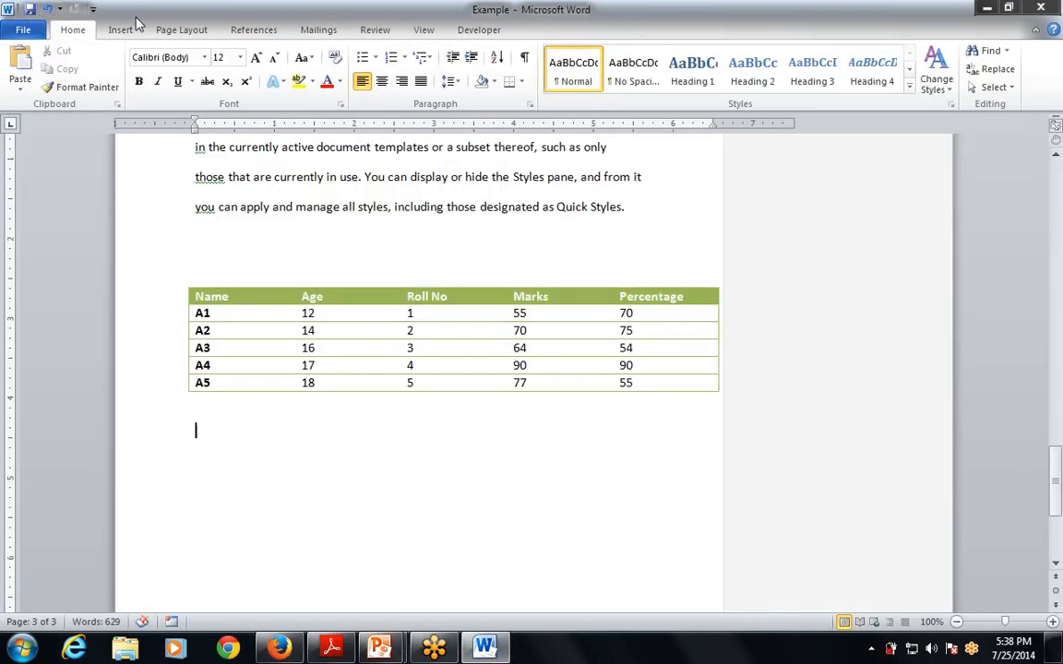
pyautogui.click(120, 30)
pyautogui.click(132, 74)
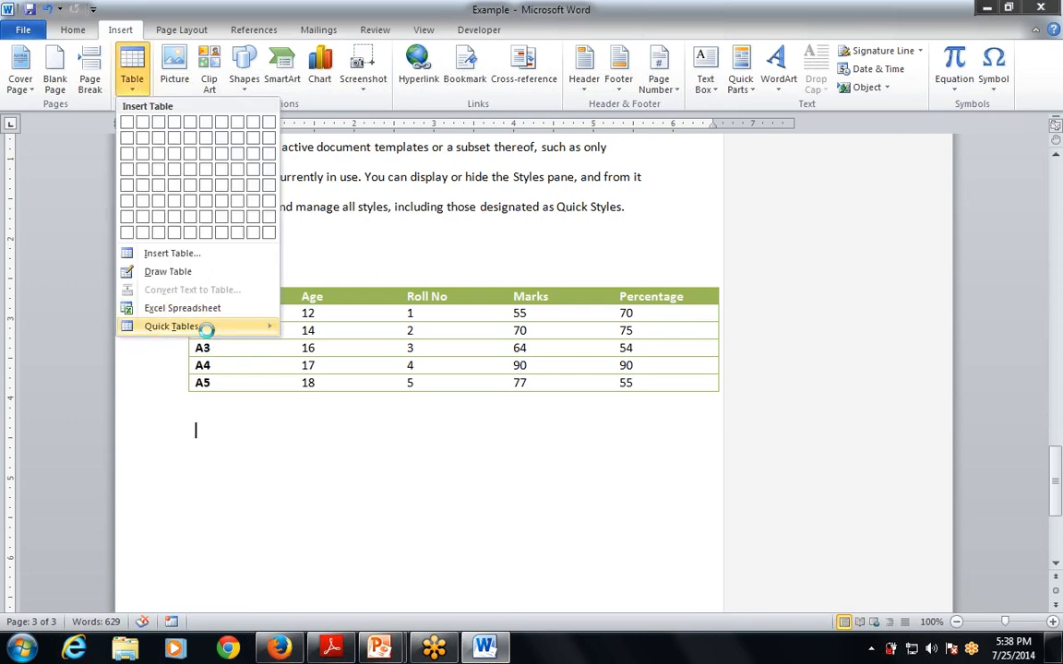
pyautogui.moveTo(206, 326)
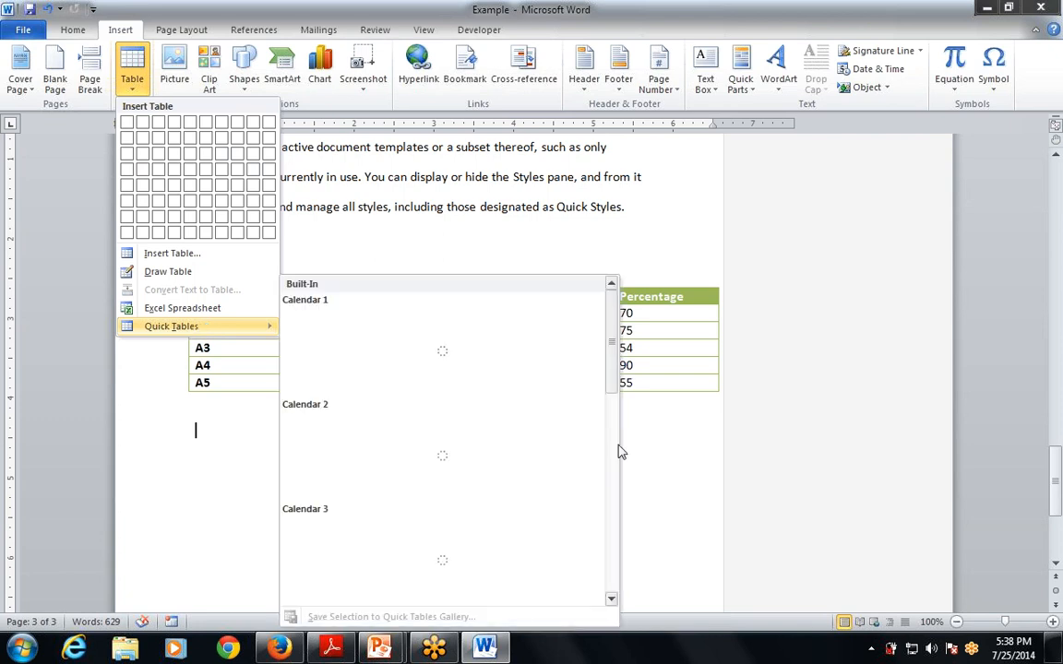
pyautogui.click(615, 452)
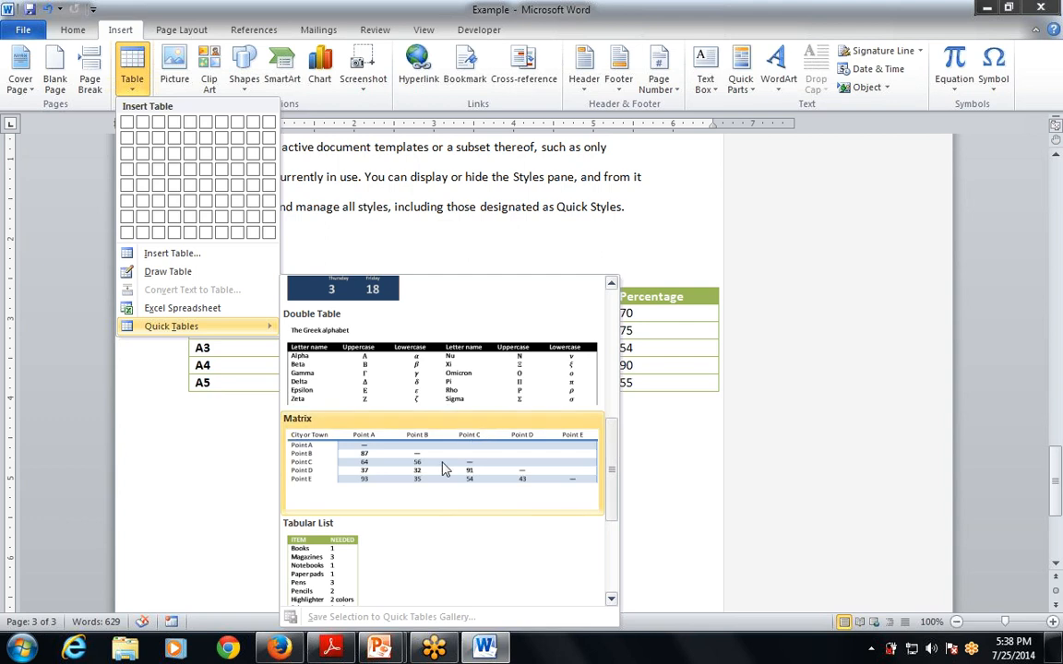
pyautogui.click(428, 347)
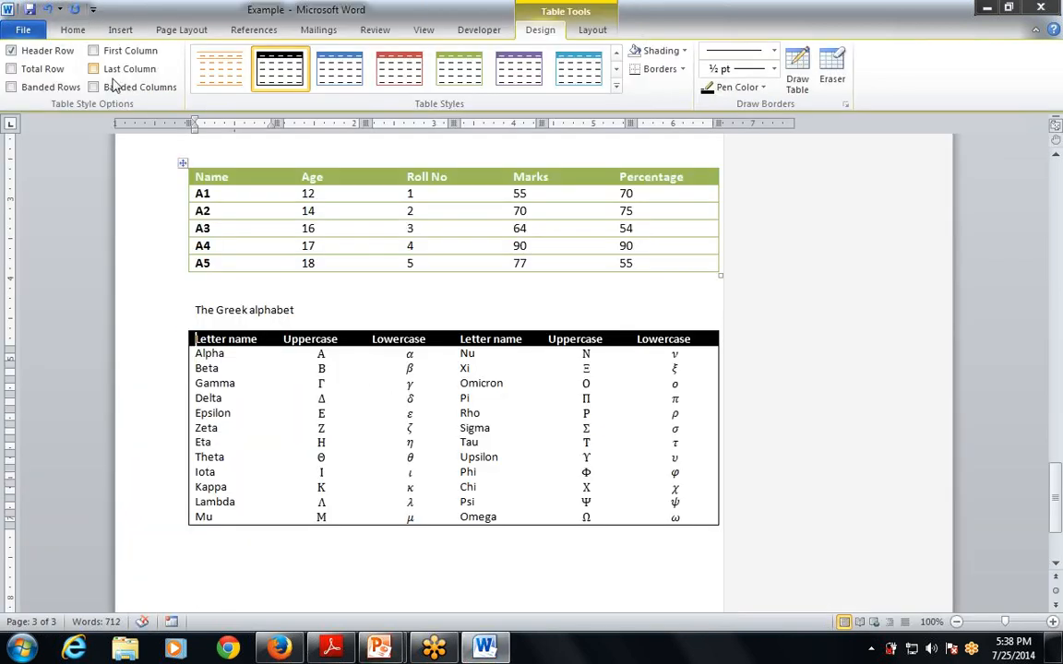
# Insert the Calendar 4 Quick Table at the header row of the Greek alphabet table.
pyautogui.click(116, 30)
pyautogui.click(132, 84)
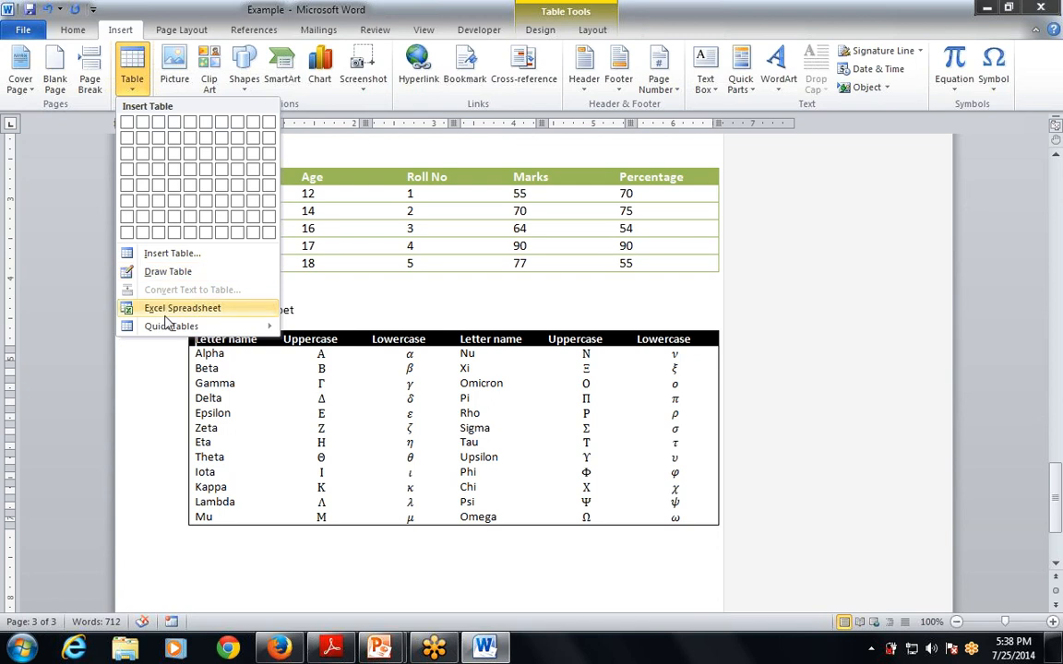
pyautogui.moveTo(170, 326)
pyautogui.scroll(-5, 614, 369)
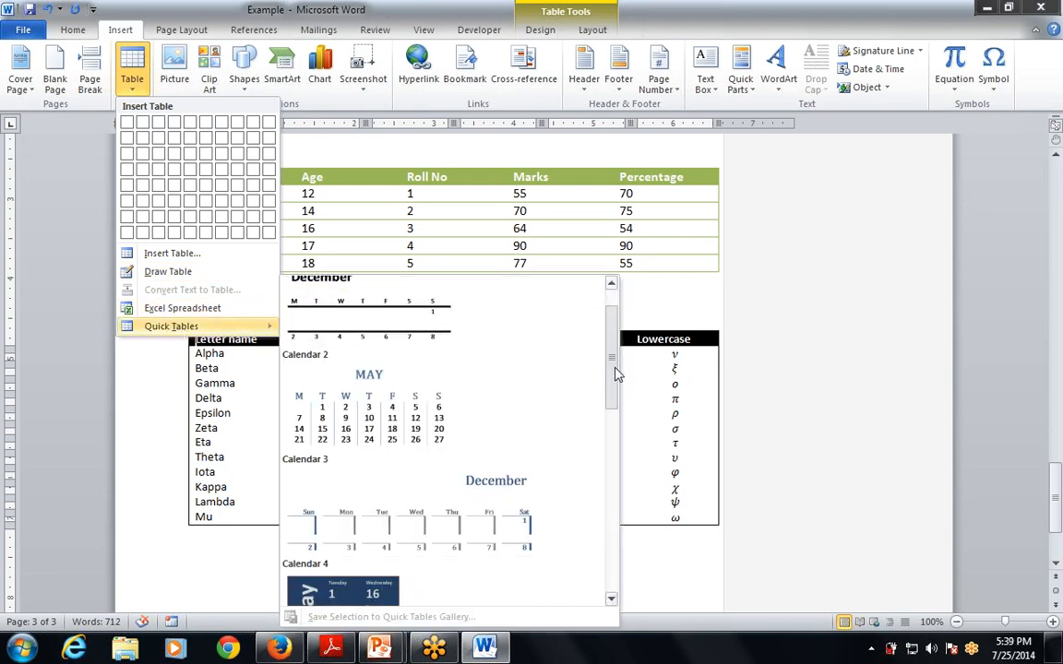
pyautogui.scroll(3, 614, 382)
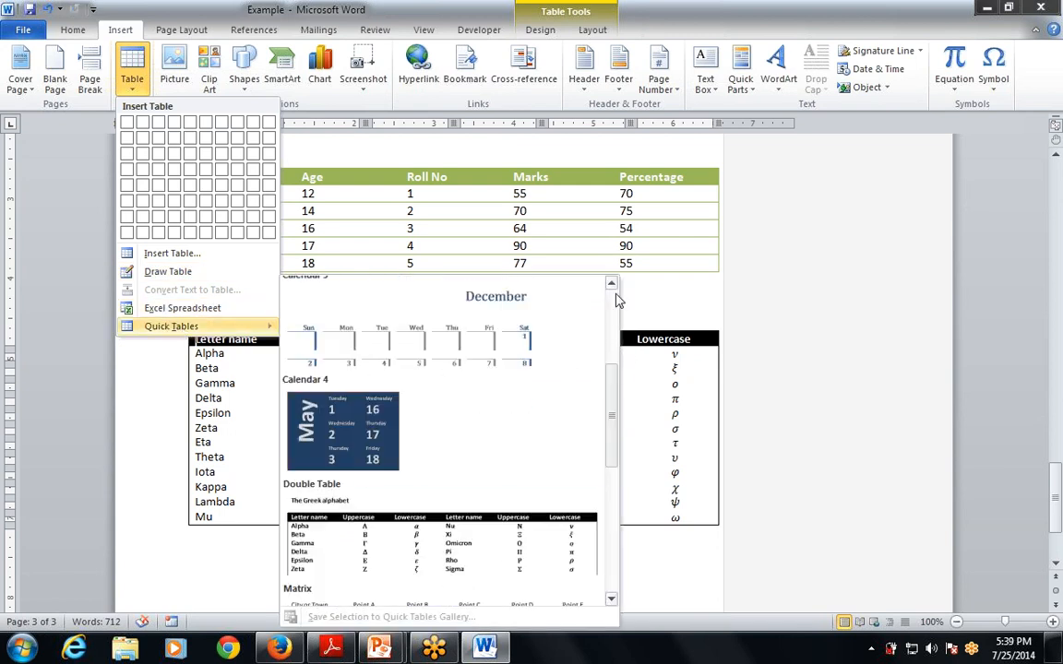
pyautogui.click(506, 362)
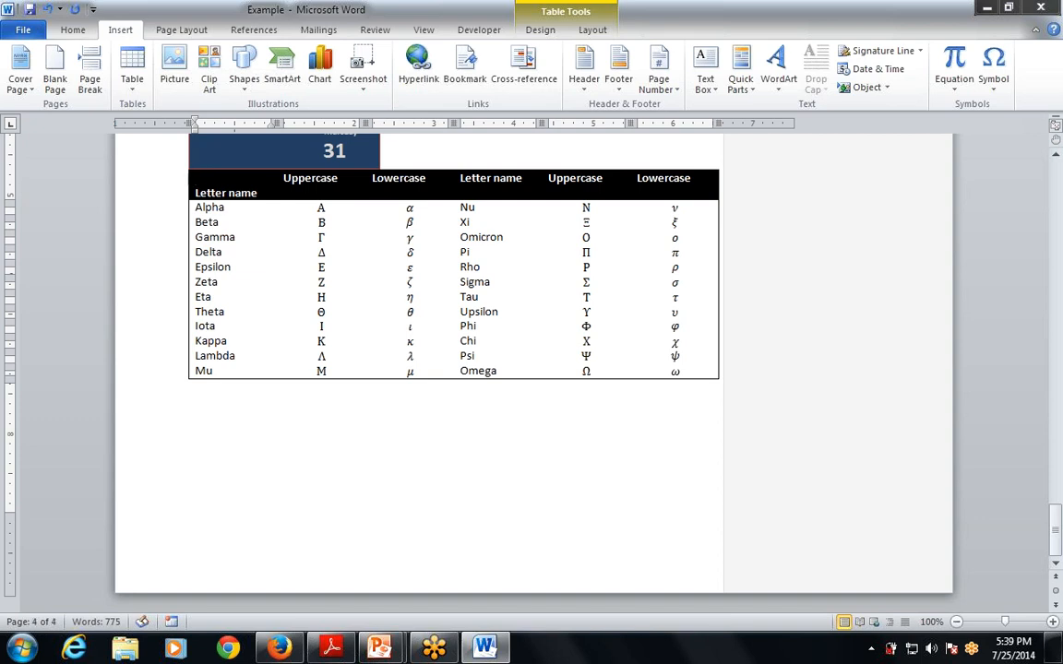
# Delete the May calendar table inserted between the Greek alphabet caption and its table.
pyautogui.scroll(10, 363, 424)
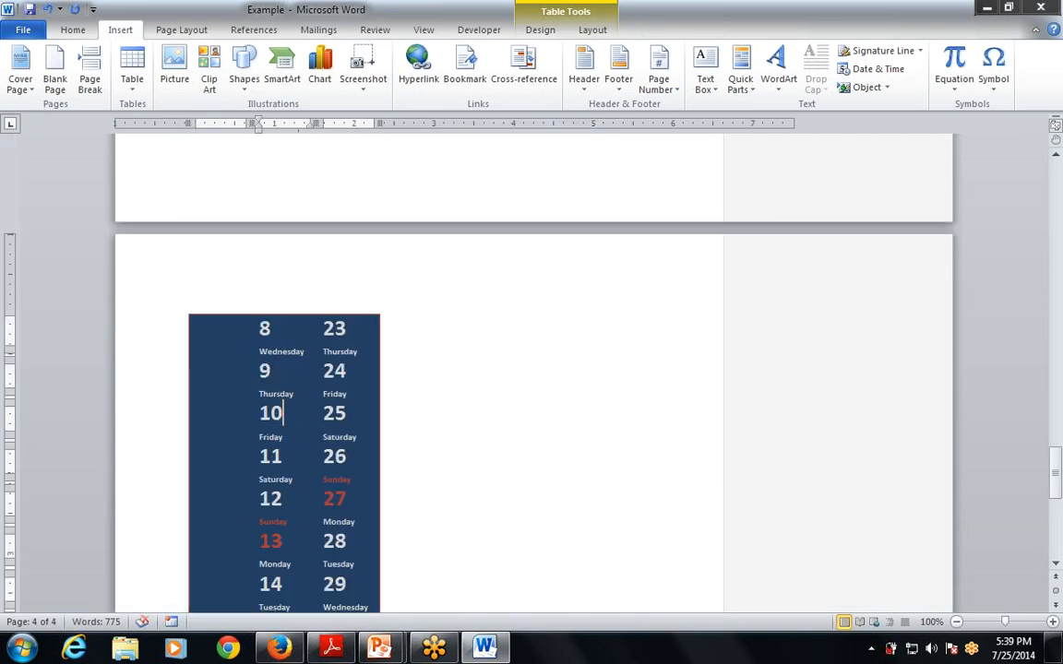
pyautogui.rightClick(281, 413)
pyautogui.press('Escape')
pyautogui.scroll(7, 282, 413)
pyautogui.scroll(5, 185, 384)
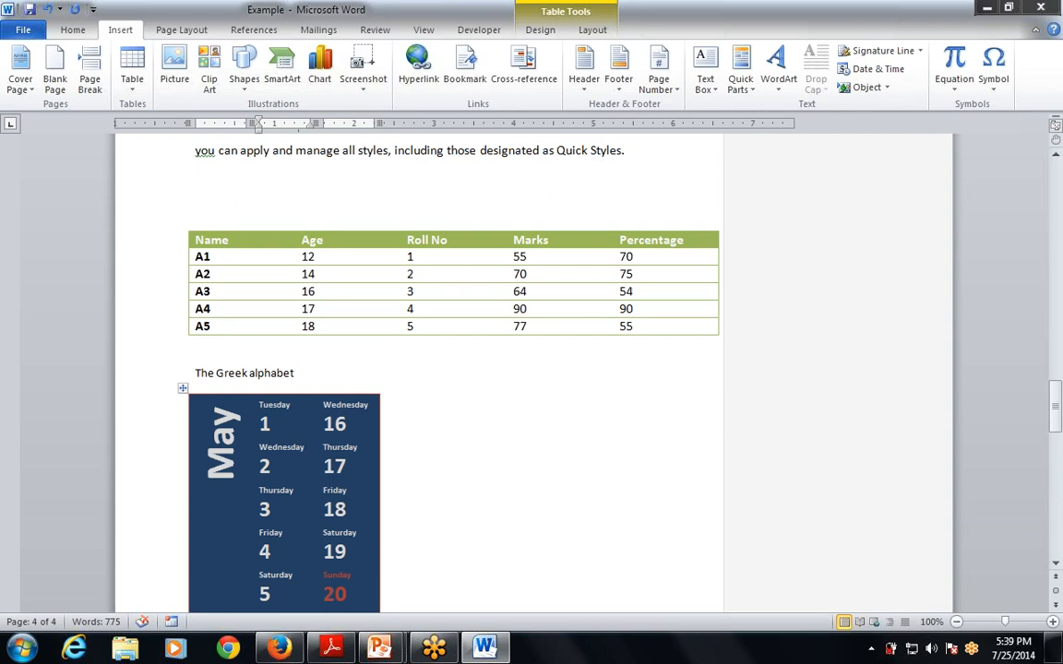
pyautogui.click(185, 385)
pyautogui.rightClick(185, 387)
pyautogui.click(222, 106)
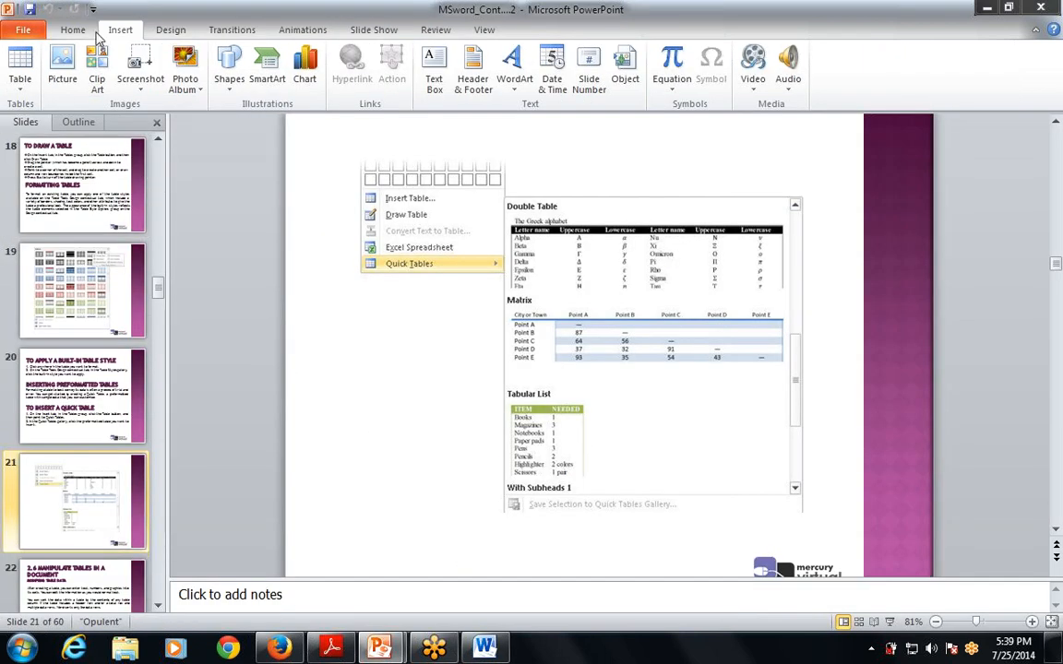
# Start the PowerPoint slide show from slide 22, Manipulate Tables in a Document.
pyautogui.click(69, 600)
pyautogui.hotkey('shift', 'F5')
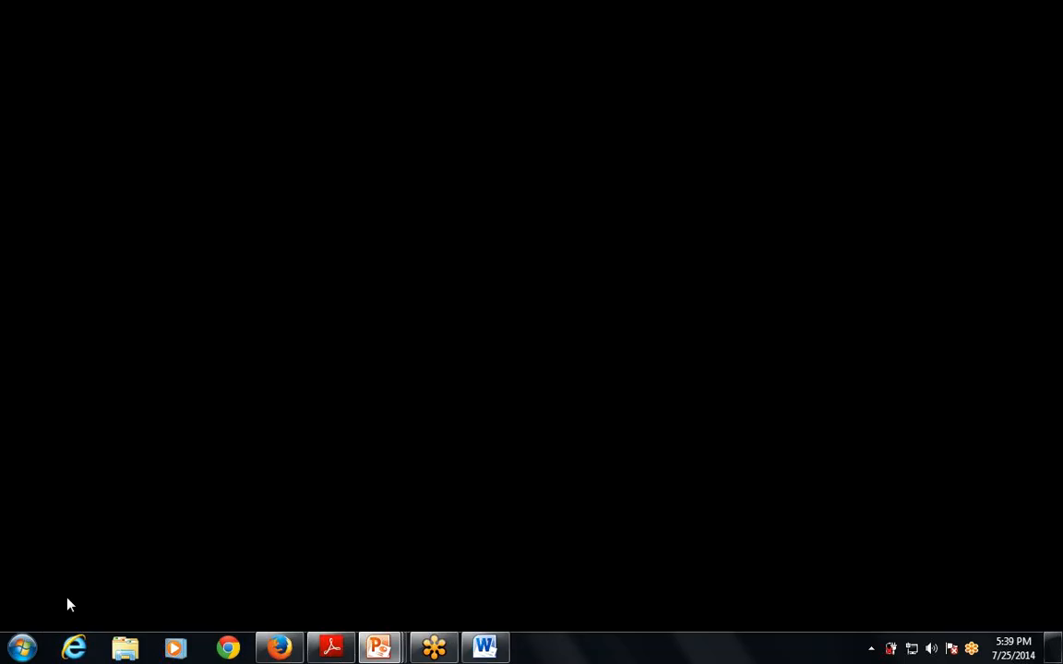
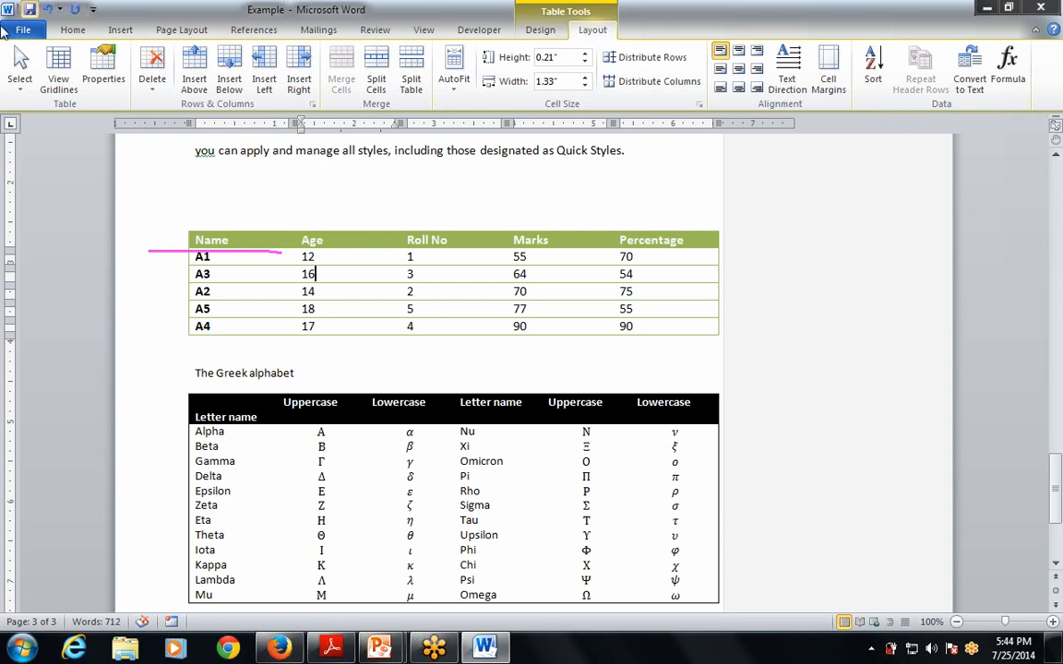
# Select the entire student table in Word using the Select Table command.
pyautogui.click(21, 74)
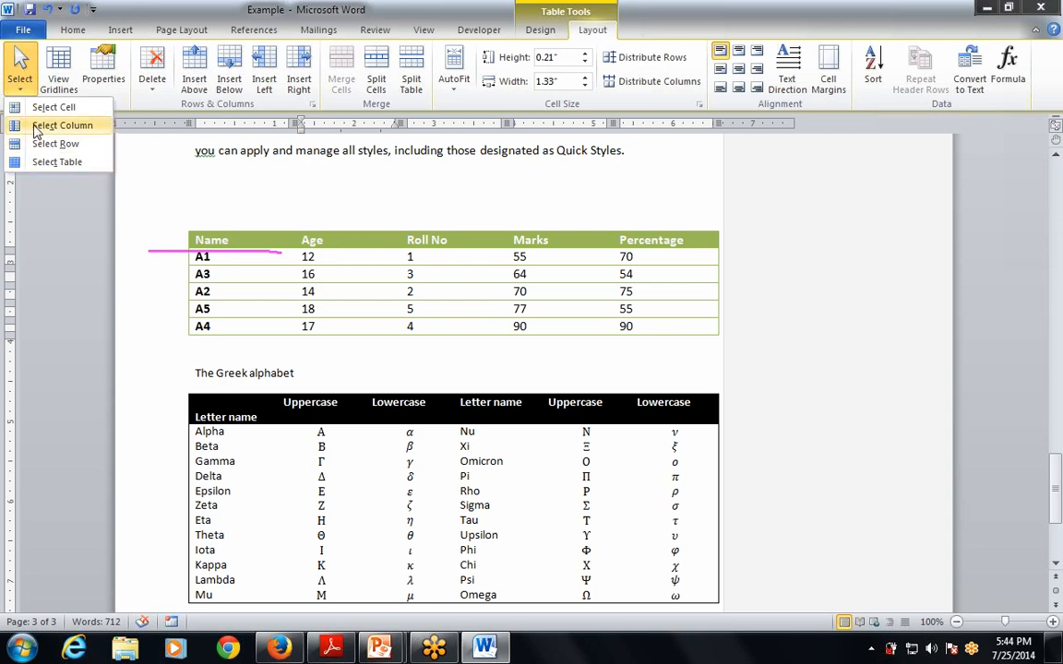
pyautogui.click(73, 162)
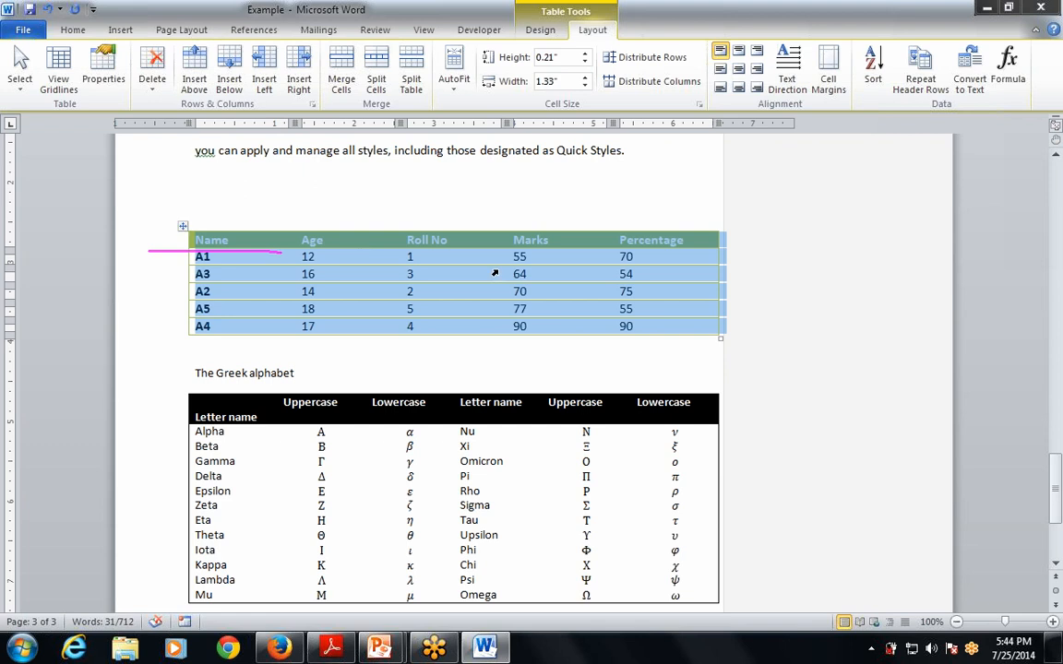
pyautogui.click(376, 275)
# Switch to PowerPoint and read the instructions for selecting a table on slide 25, highlighting key words.
pyautogui.hotkey('alt', 'Tab')
pyautogui.moveTo(397, 284); pyautogui.dragTo(536, 283)
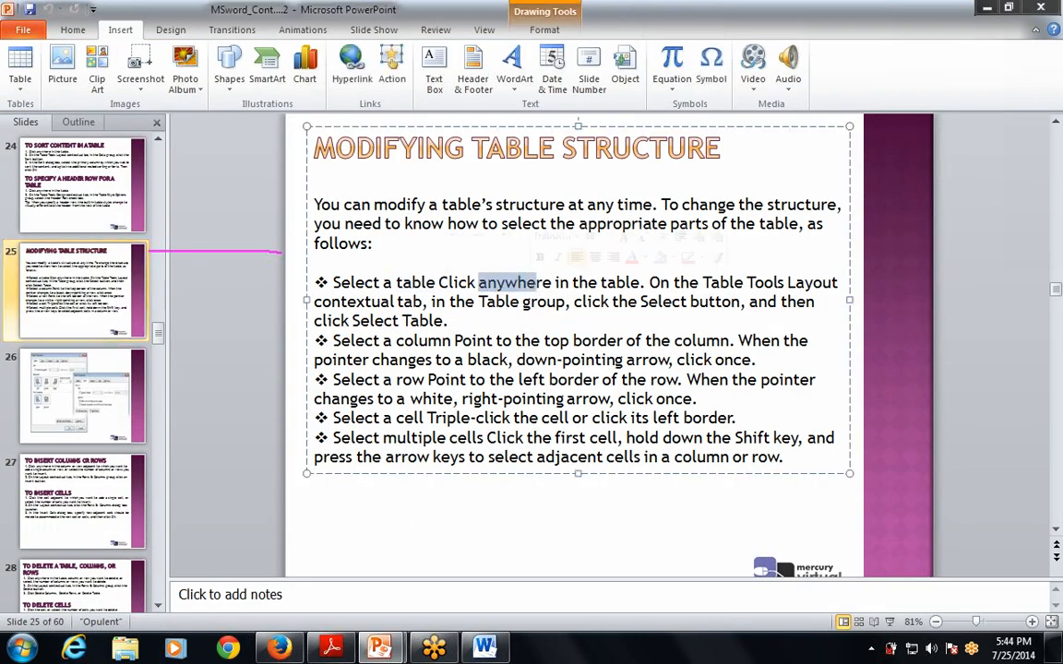
pyautogui.moveTo(702, 283); pyautogui.dragTo(786, 283)
pyautogui.moveTo(347, 302); pyautogui.dragTo(372, 302)
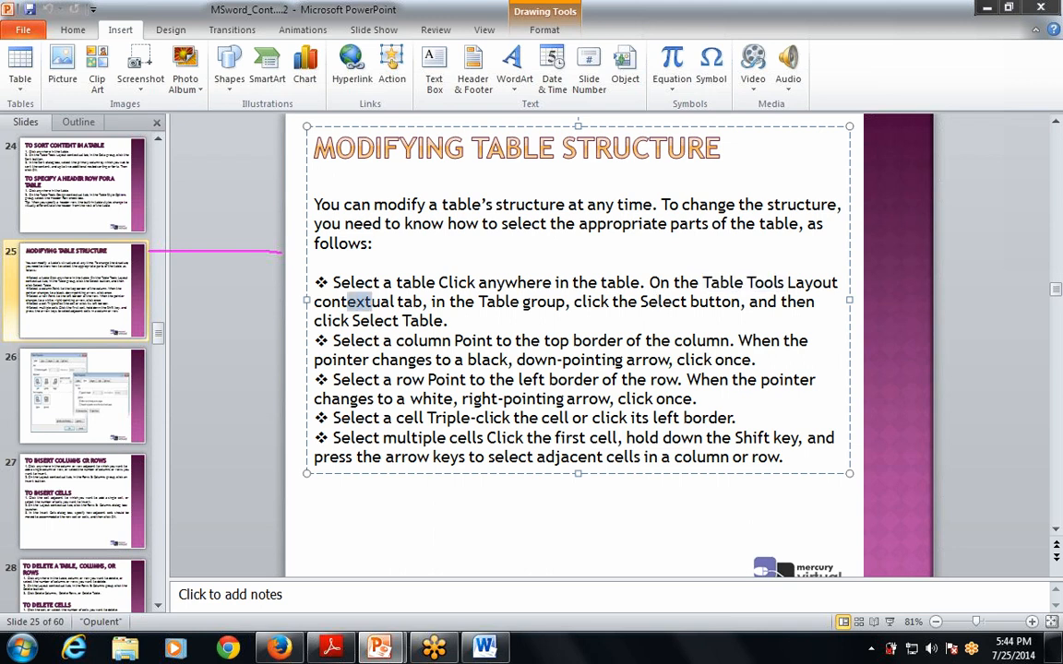
pyautogui.click(450, 320)
# Switch to Word, place the cursor in the student table's Age column, and select the whole table again.
pyautogui.hotkey('alt', 'Tab')
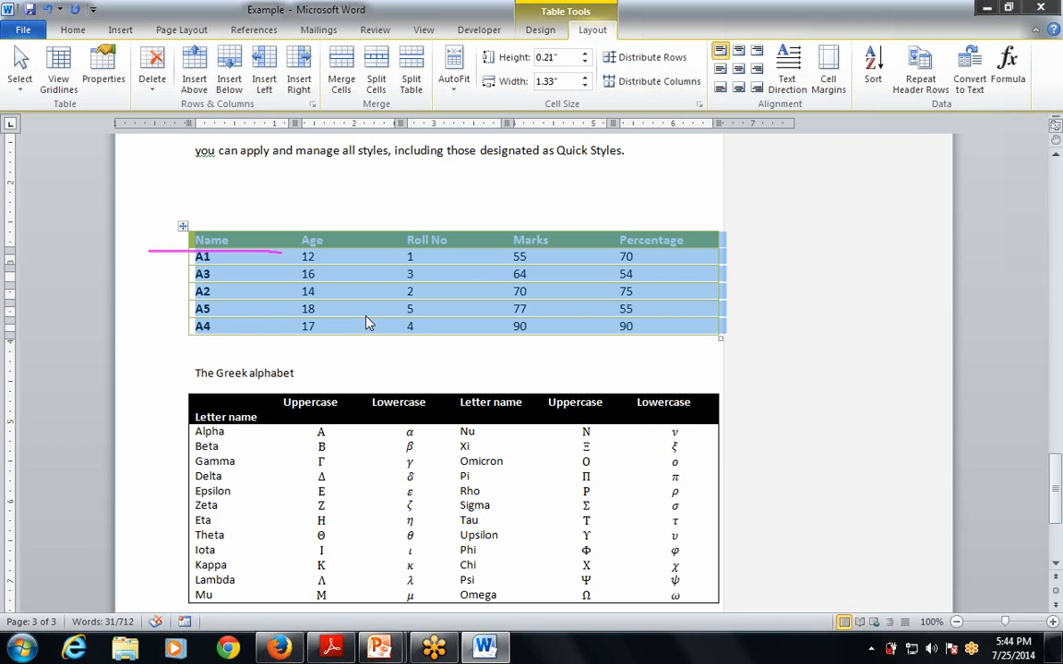
pyautogui.click(330, 291)
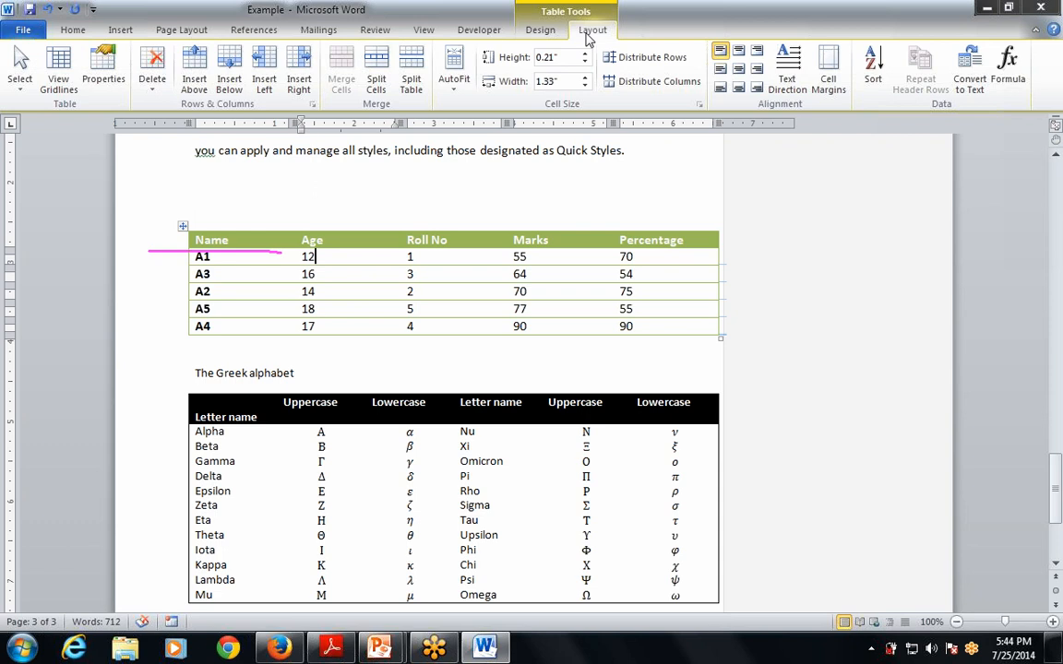
pyautogui.click(15, 83)
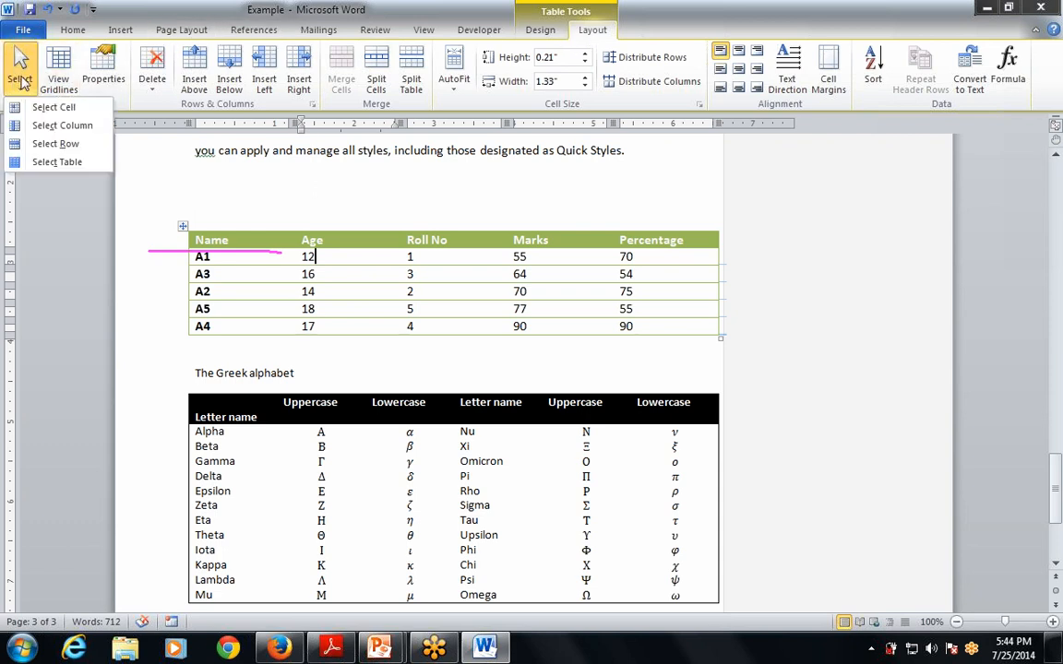
pyautogui.click(61, 167)
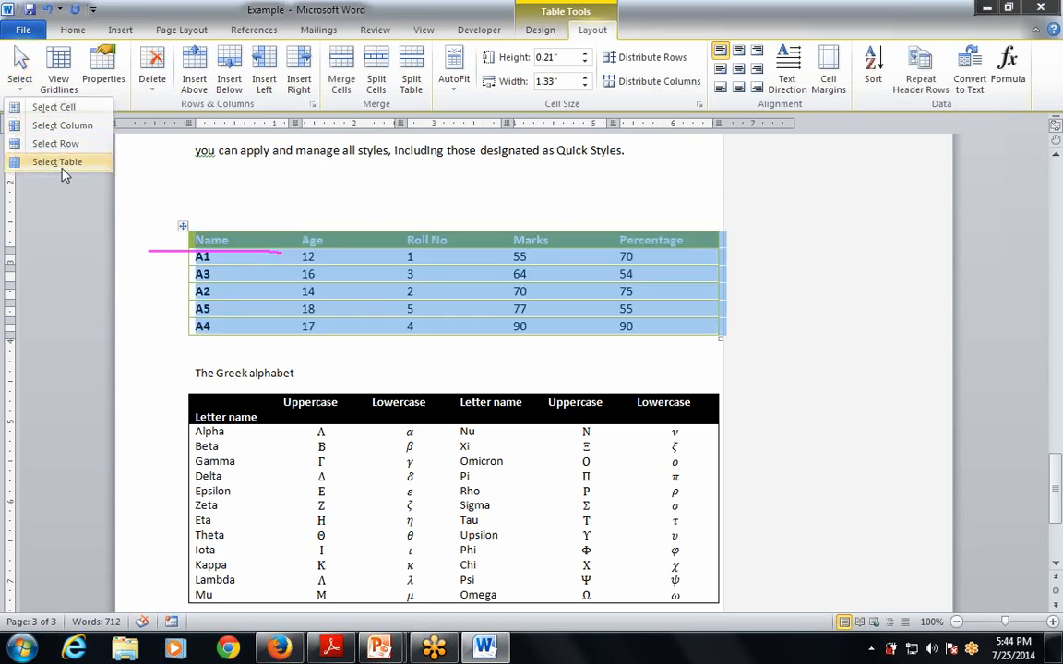
# Switch to PowerPoint, highlight the phrase "Select a column" on slide 25 while reading its instructions, and return to Word.
pyautogui.hotkey('alt', 'Tab')
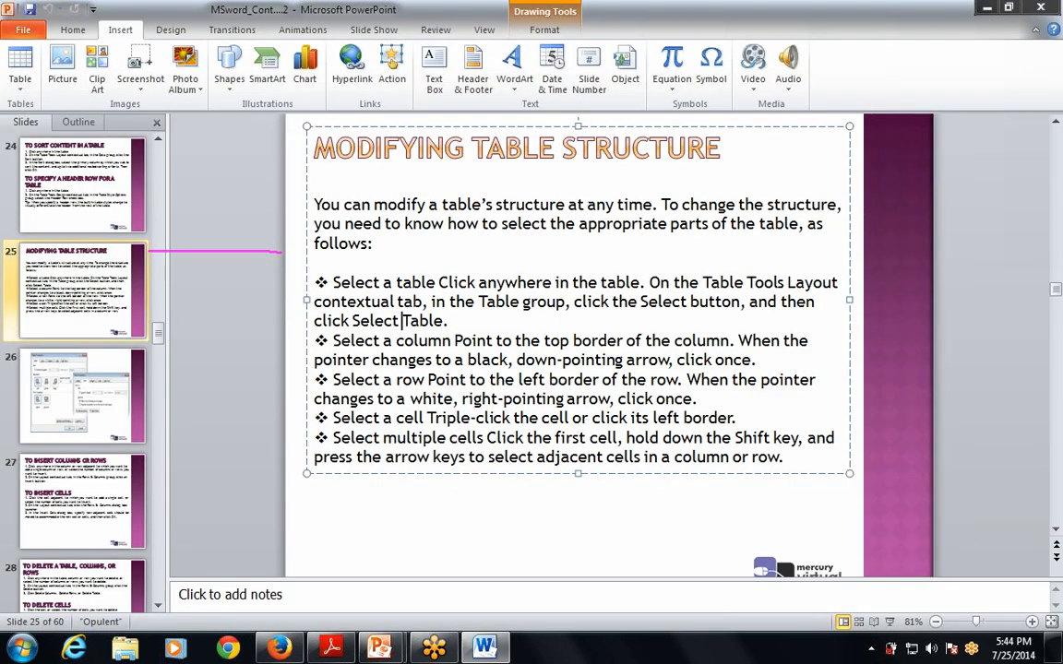
pyautogui.moveTo(334, 340); pyautogui.dragTo(452, 340)
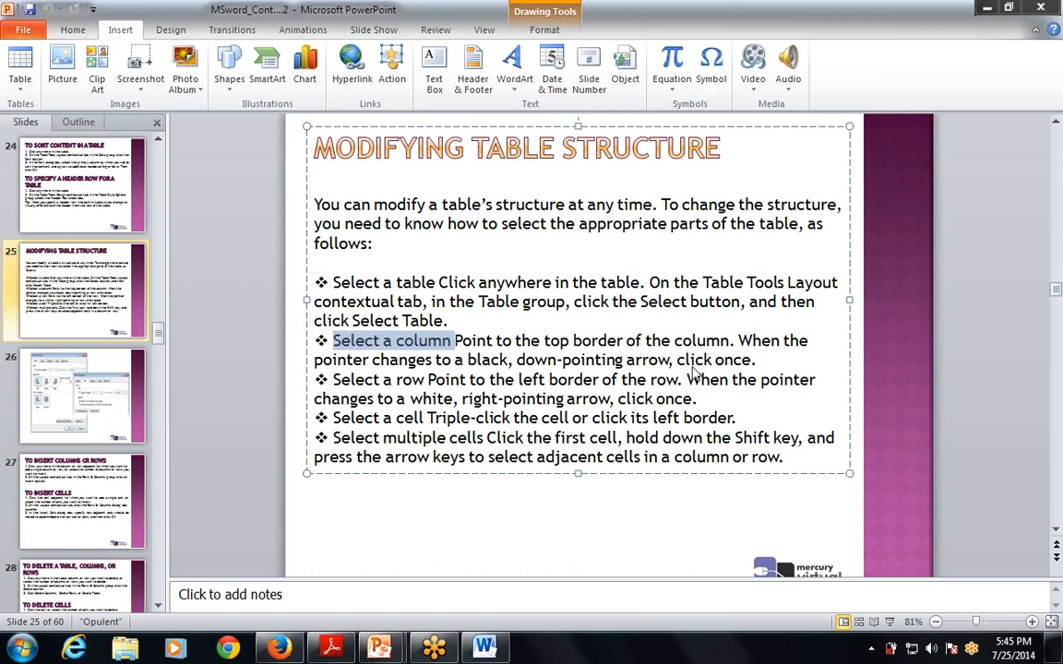
pyautogui.hotkey('alt', 'Tab')
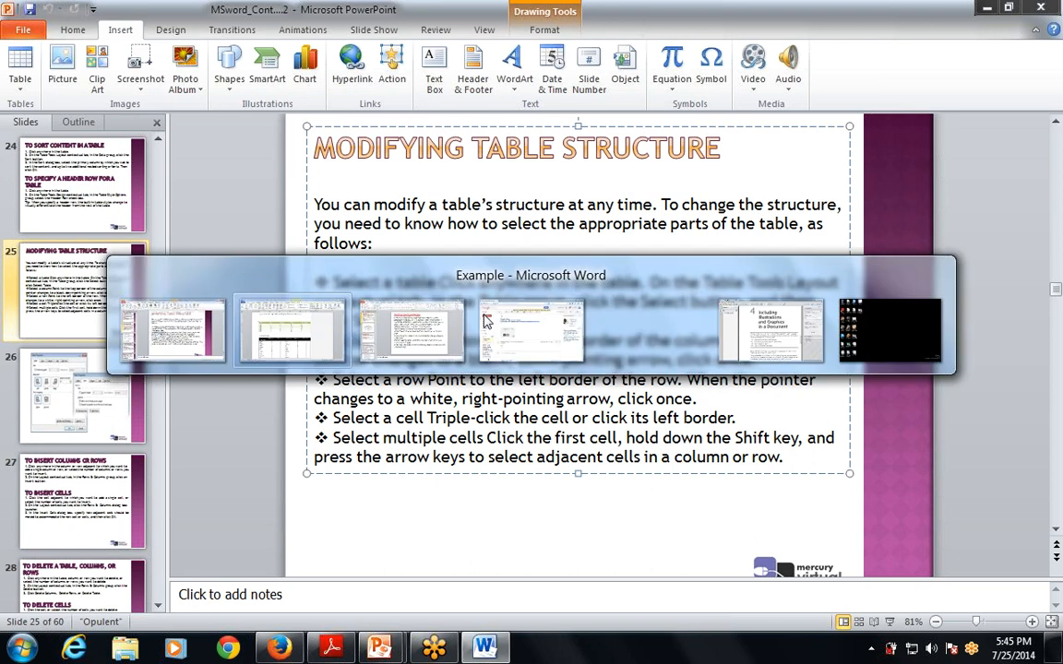
# Place the cursor in the Age header cell of the student table and select the whole Age column using Select Column.
pyautogui.click(322, 245)
pyautogui.doubleClick(308, 240)
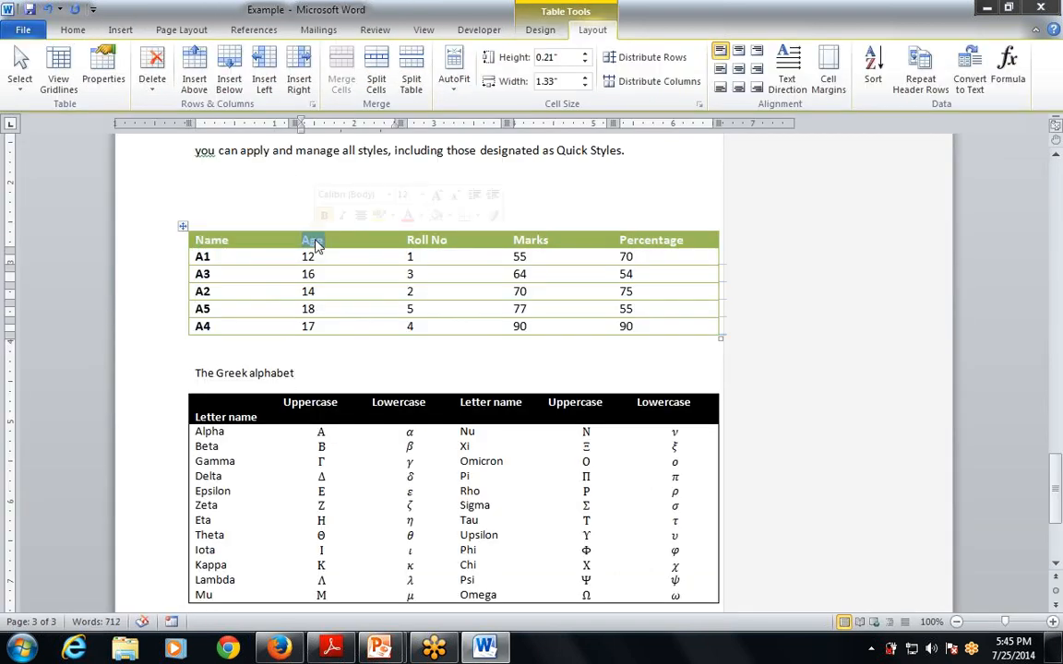
pyautogui.press('Down')
pyautogui.press('Down')
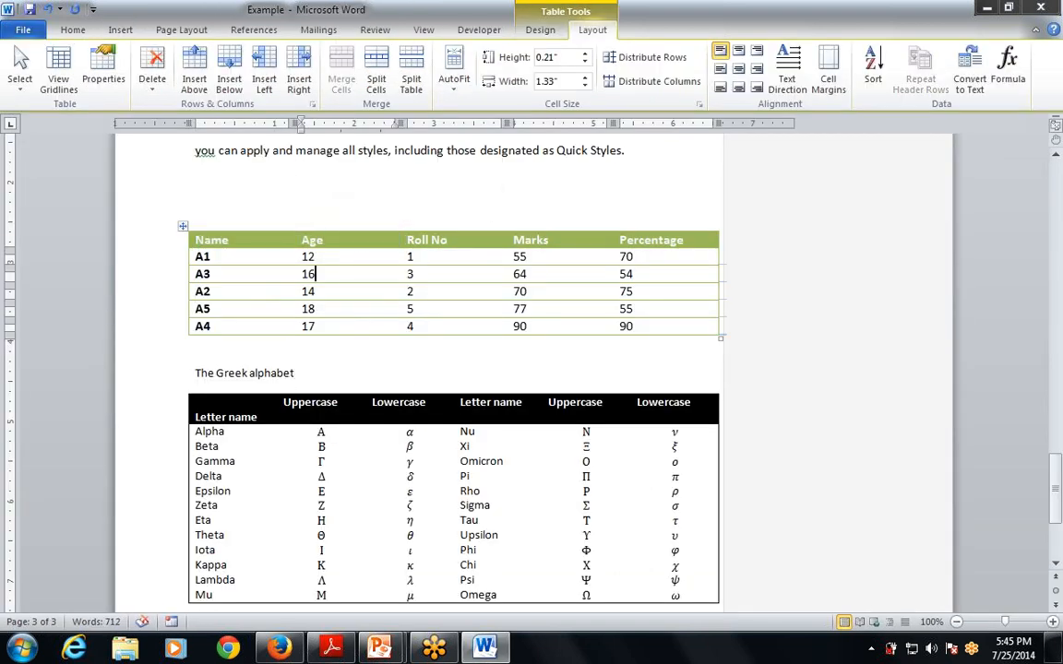
pyautogui.tripleClick(322, 244)
pyautogui.doubleClick(314, 242)
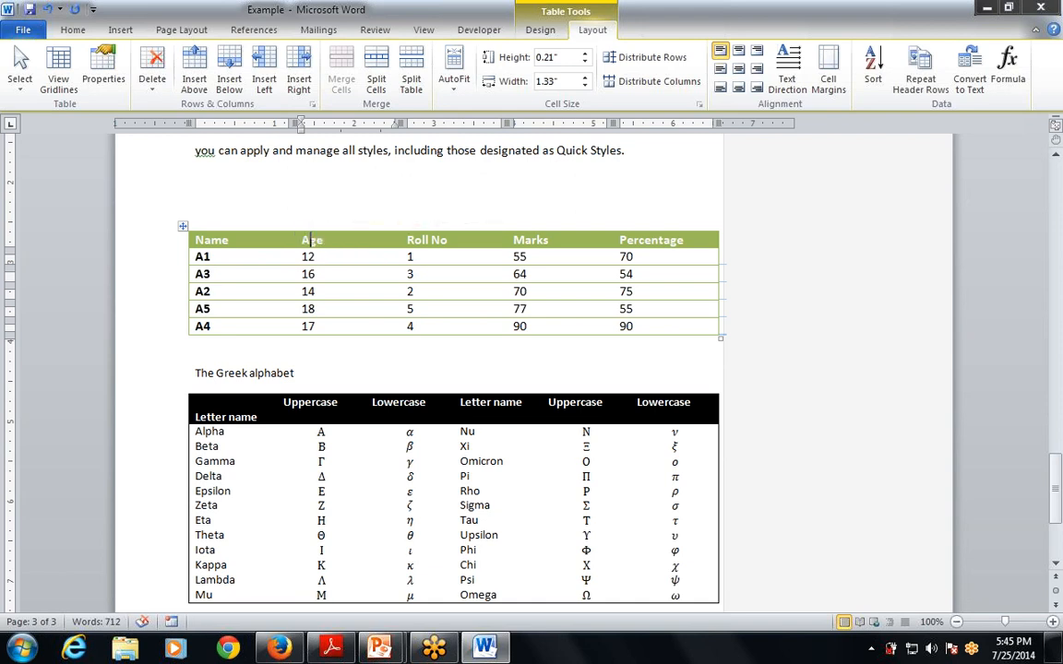
pyautogui.click(19, 78)
pyautogui.click(37, 127)
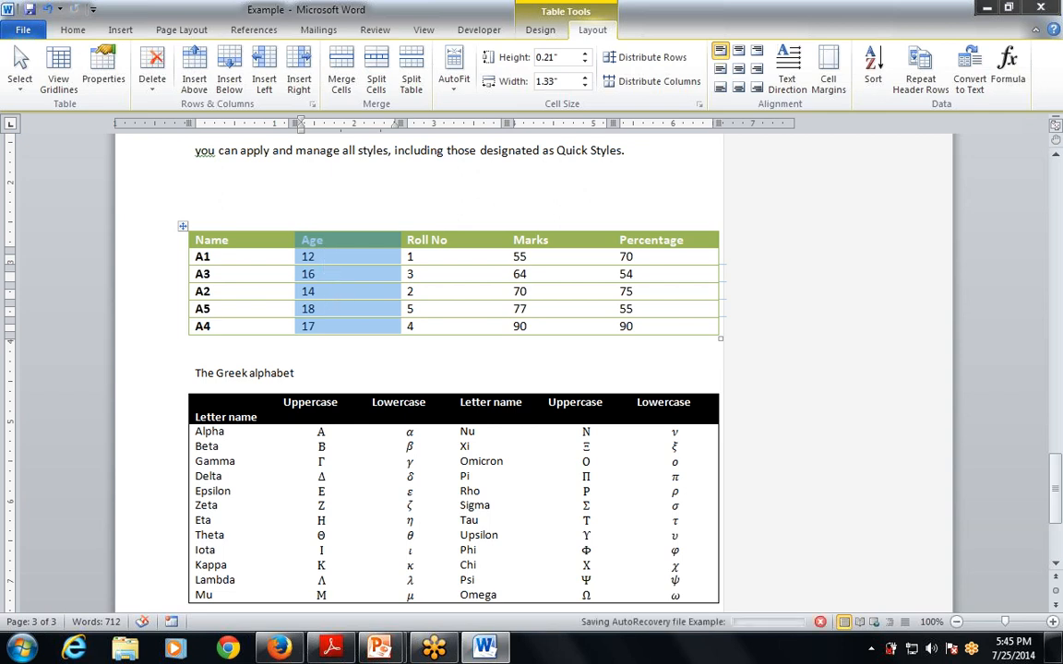
# Highlight "Select a row" on PowerPoint slide 25, and back in Word select the Roll No and Age columns by their top borders.
pyautogui.hotkey('alt', 'Tab')
pyautogui.moveTo(333, 380); pyautogui.dragTo(428, 381)
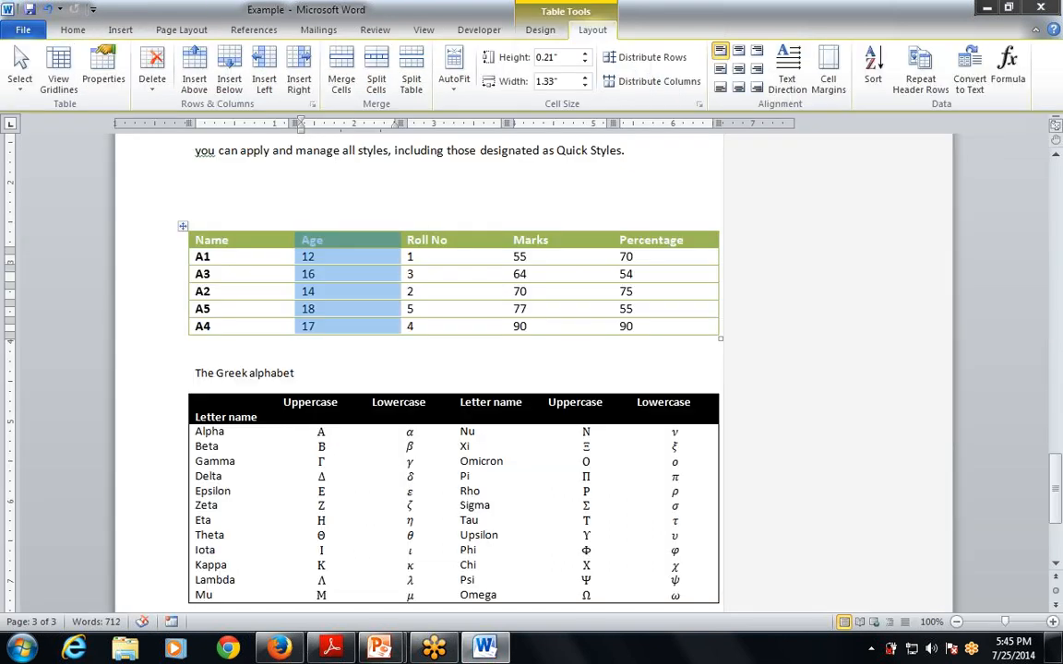
pyautogui.click(425, 224)
pyautogui.click(426, 239)
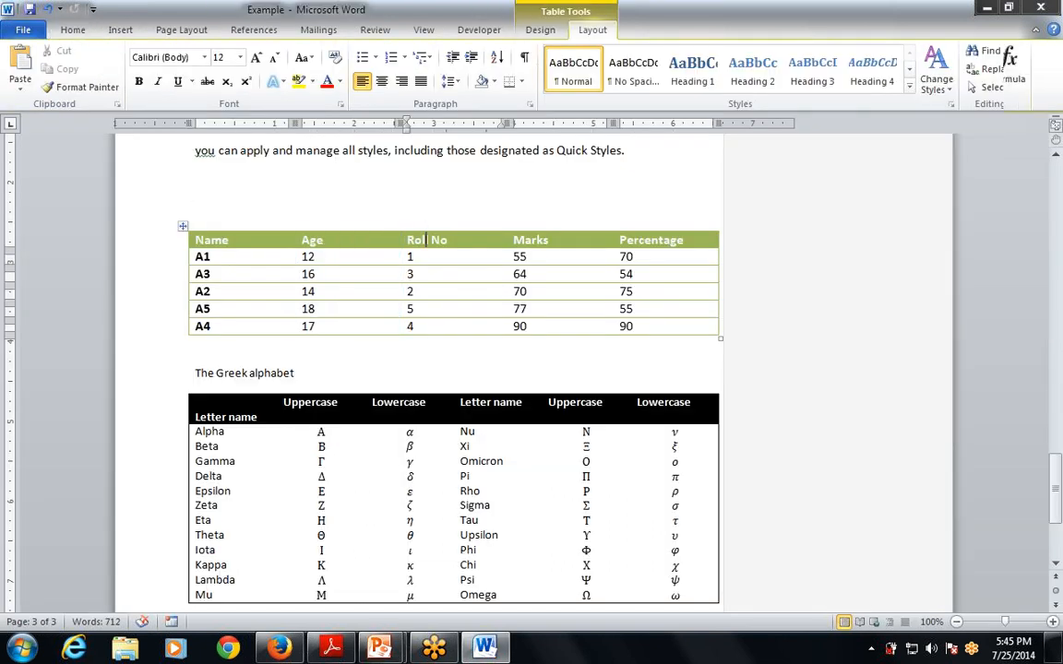
pyautogui.click(426, 232)
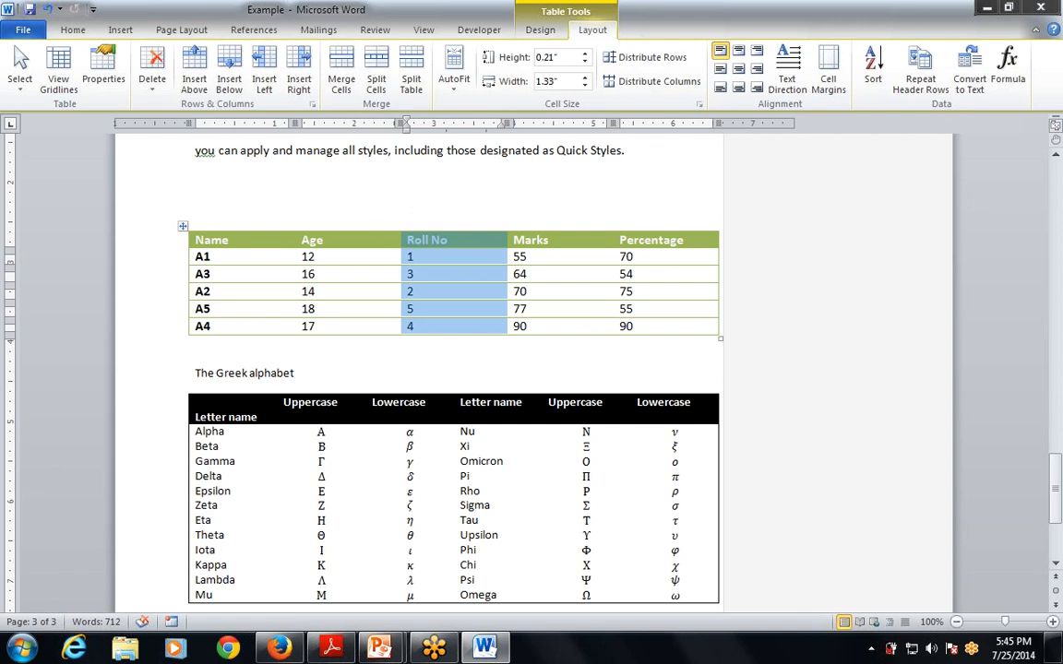
pyautogui.click(295, 217)
pyautogui.click(297, 238)
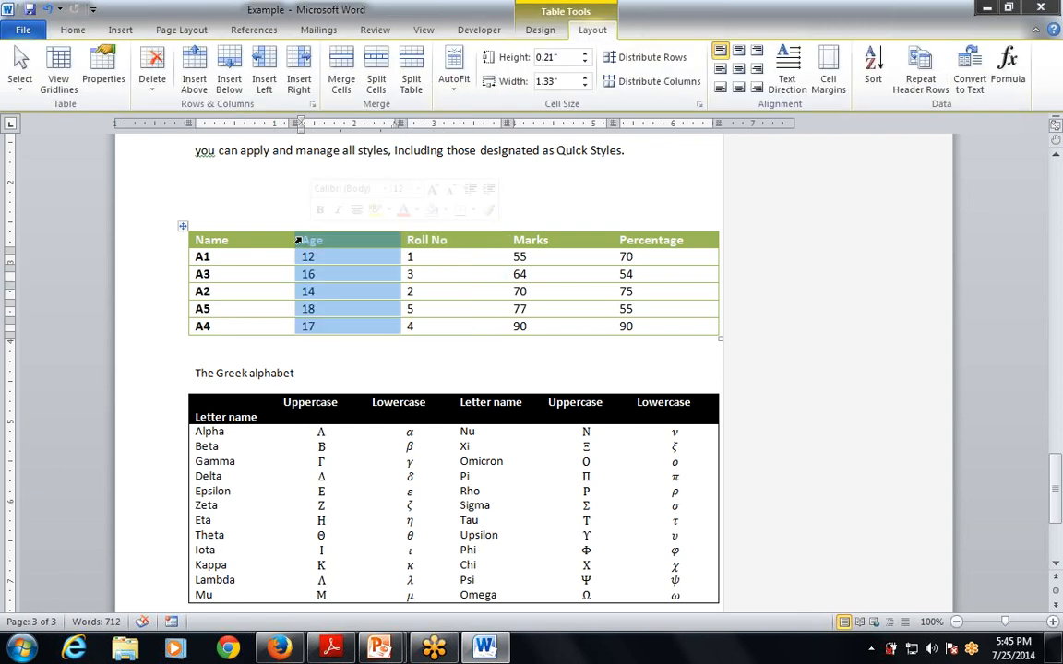
# Select the A1 cell from its left edge, and the A1, A3, A2 and A4 rows one by one from their left borders.
pyautogui.click(186, 257)
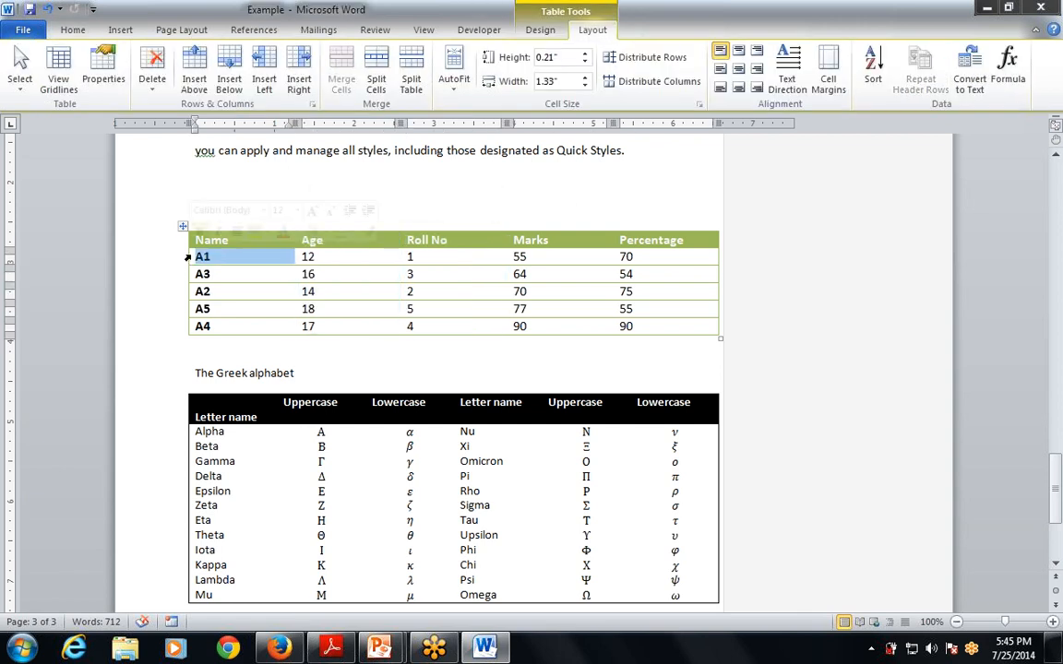
pyautogui.click(183, 257)
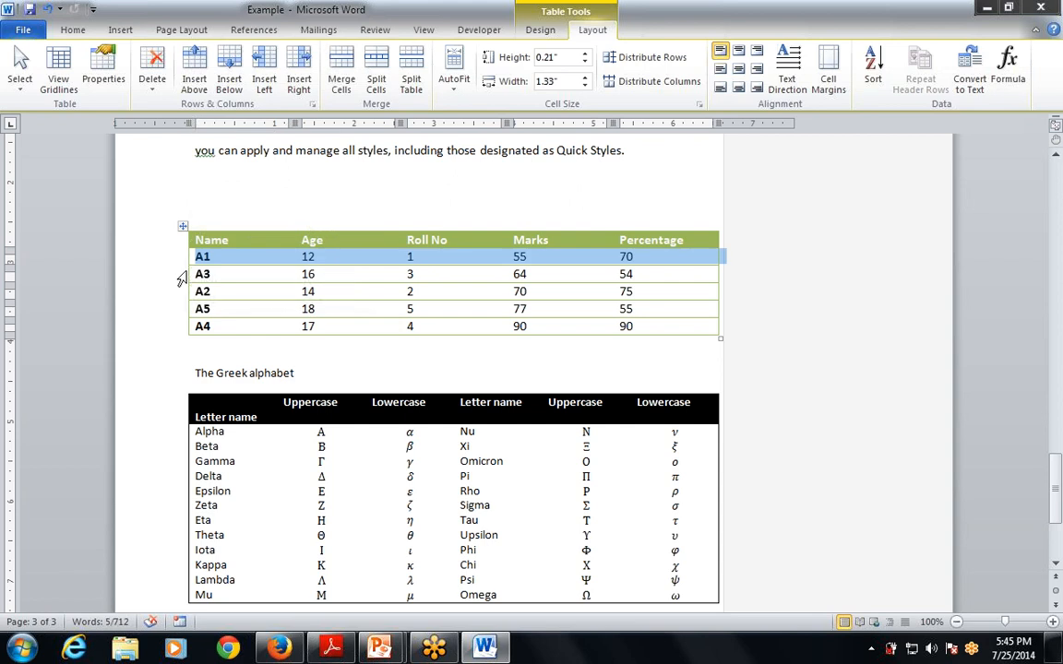
pyautogui.click(181, 277)
pyautogui.click(182, 299)
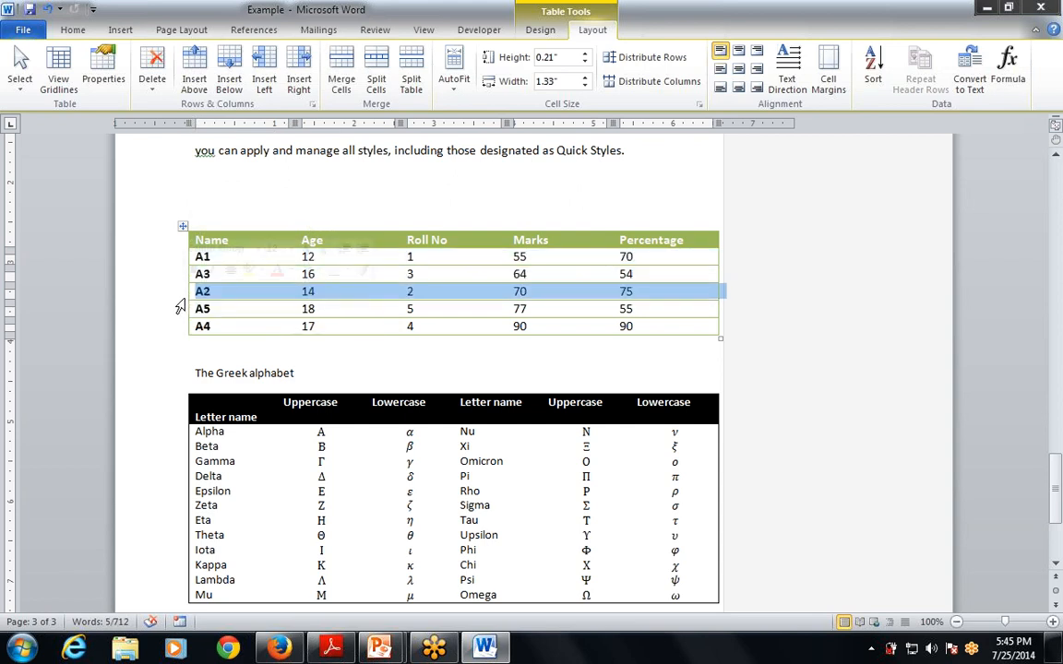
pyautogui.click(180, 327)
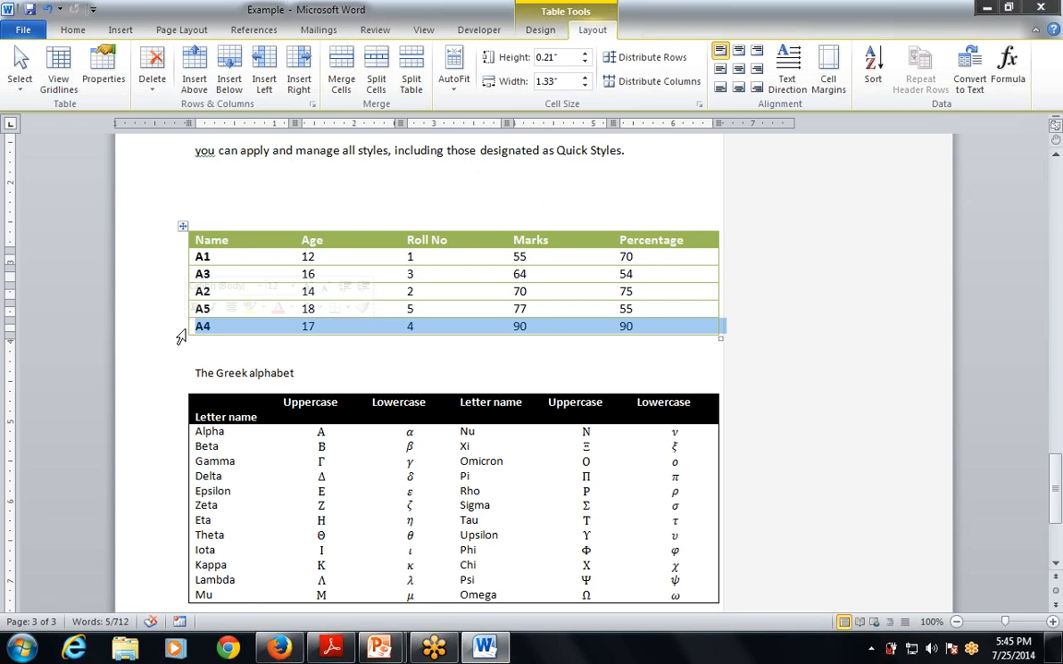
# Use the Select Row command on the A4 row and on the A1 row of the student table.
pyautogui.click(19, 72)
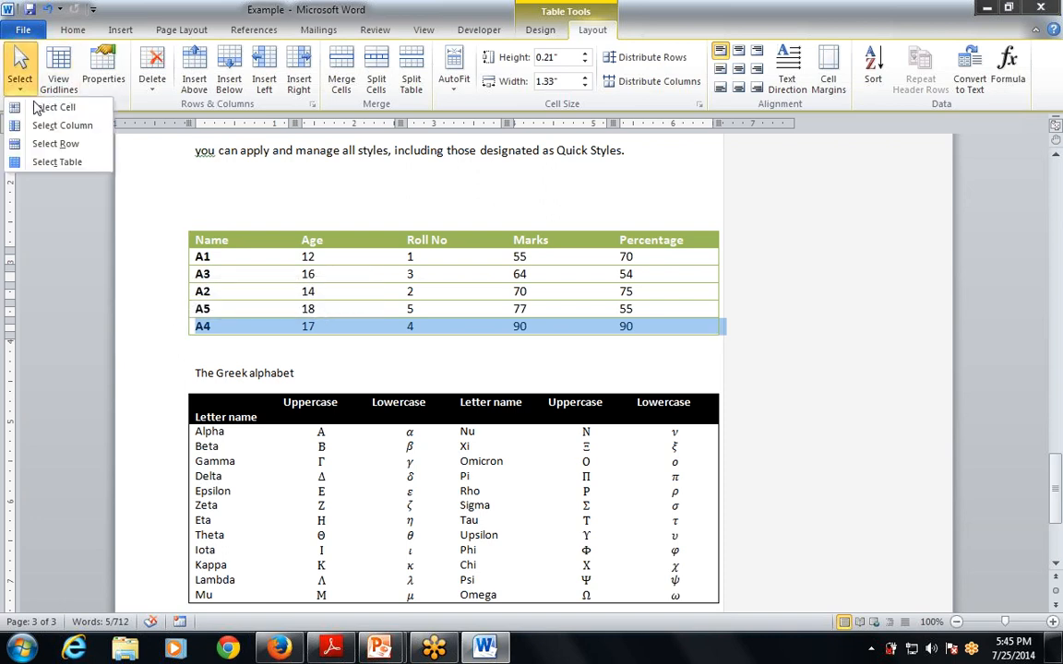
pyautogui.click(57, 145)
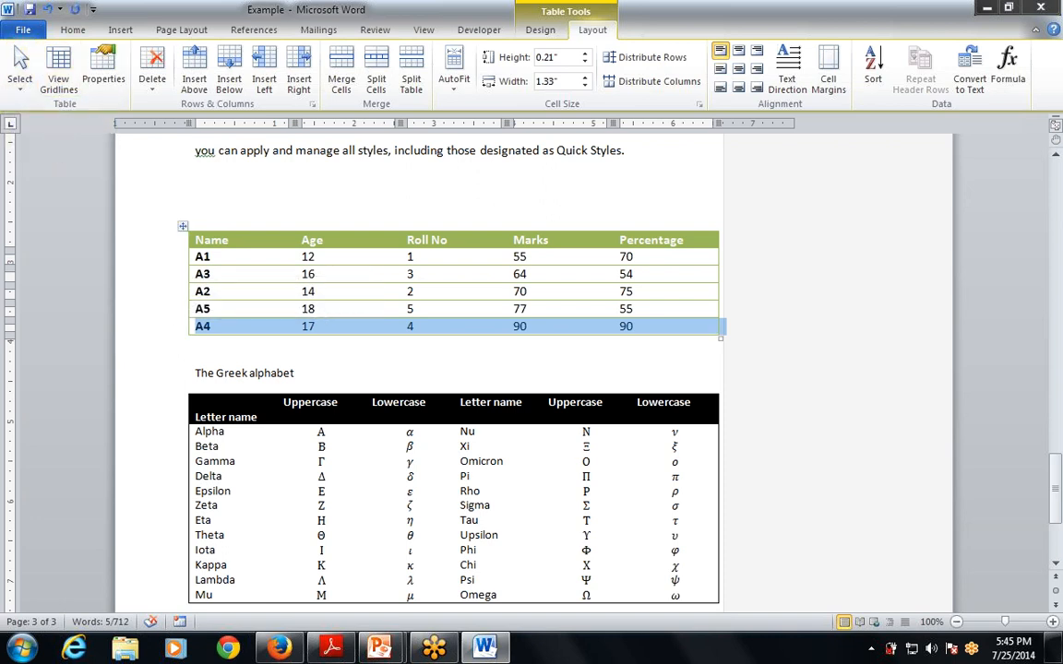
pyautogui.click(211, 256)
pyautogui.click(20, 73)
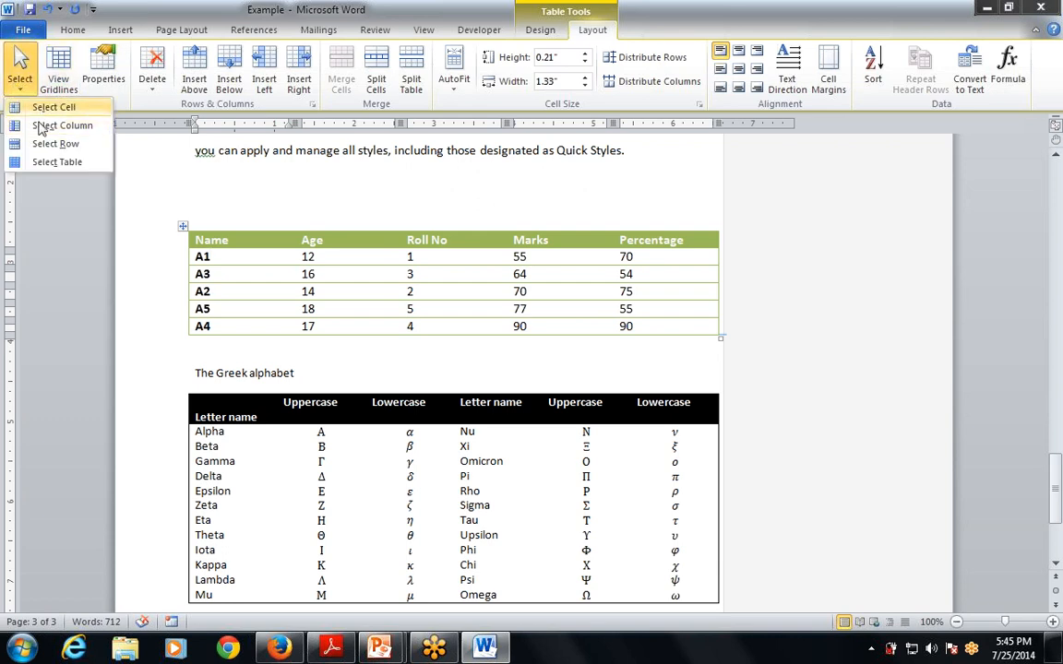
pyautogui.click(51, 145)
# Switch to PowerPoint, highlight "Select a cell" on slide 25 while reading its instructions, and return to Word.
pyautogui.hotkey('alt', 'Tab')
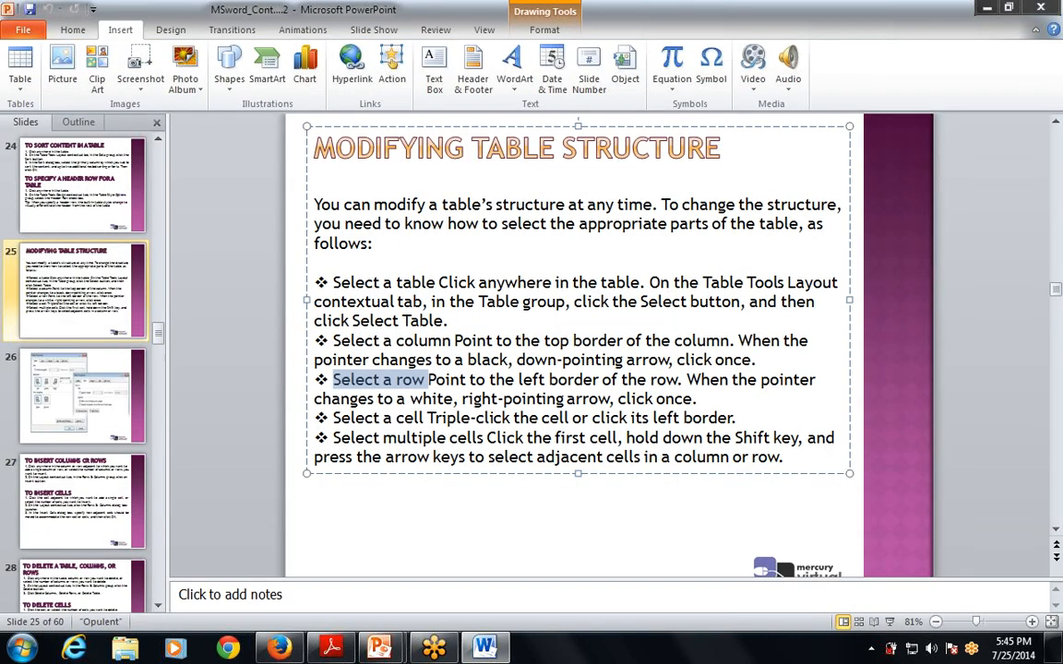
pyautogui.moveTo(423, 418); pyautogui.dragTo(332, 418)
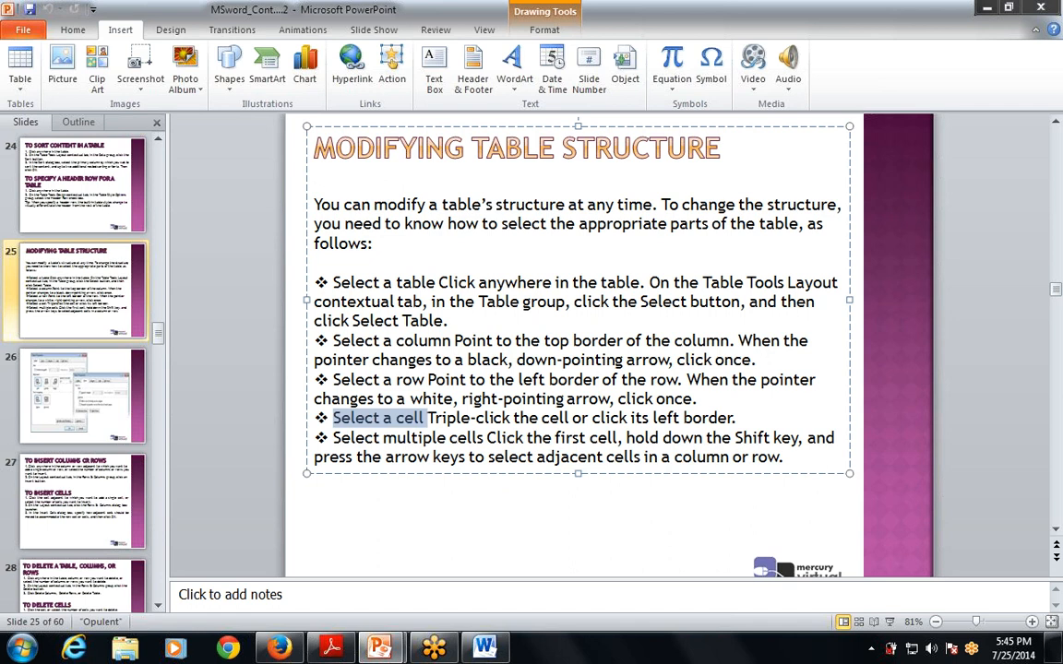
pyautogui.hotkey('alt', 'Tab')
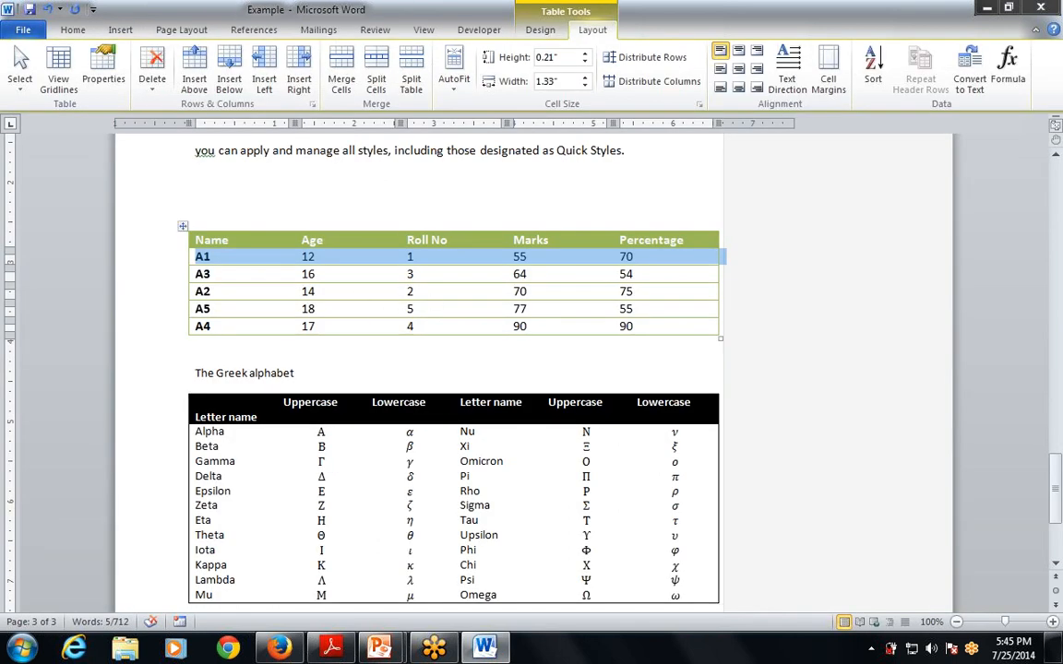
# Select only the Age cell in the A2 row of the student table.
pyautogui.click(323, 291)
pyautogui.doubleClick(308, 292)
pyautogui.click(316, 292)
pyautogui.tripleClick(315, 291)
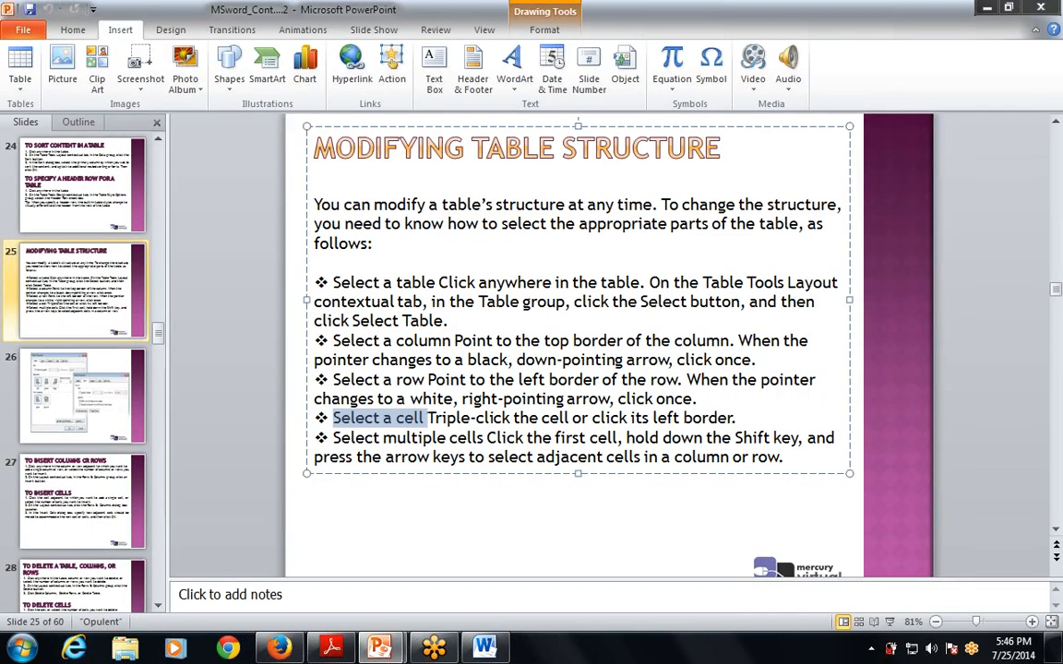
# Read the "Select multiple cells" instructions on slide 25 in PowerPoint, and return to Word.
pyautogui.moveTo(477, 441); pyautogui.dragTo(486, 440)
pyautogui.click(558, 437)
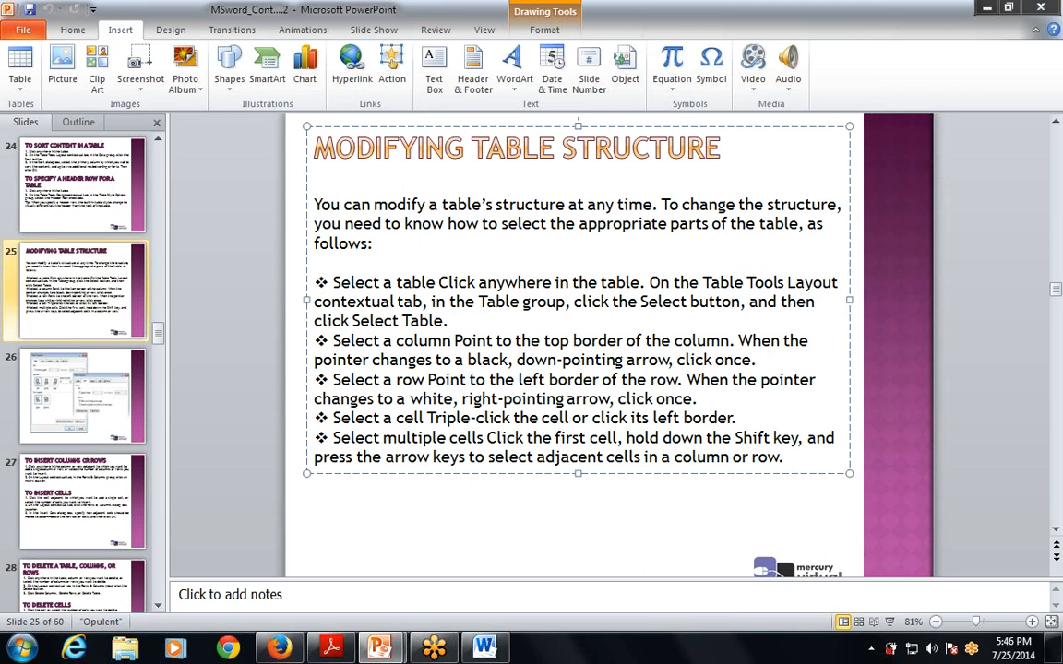
pyautogui.hotkey('alt', 'Tab')
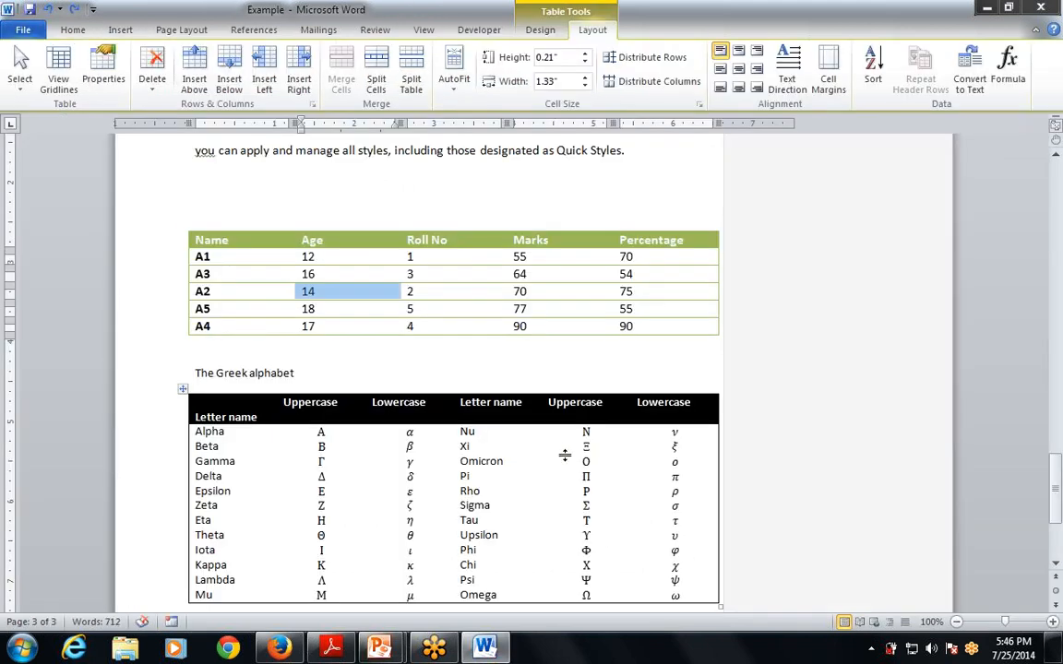
# Extend the selection from the A4 row's Age cell across the row, and reduce it to the Age and Roll No cells.
pyautogui.click(317, 327)
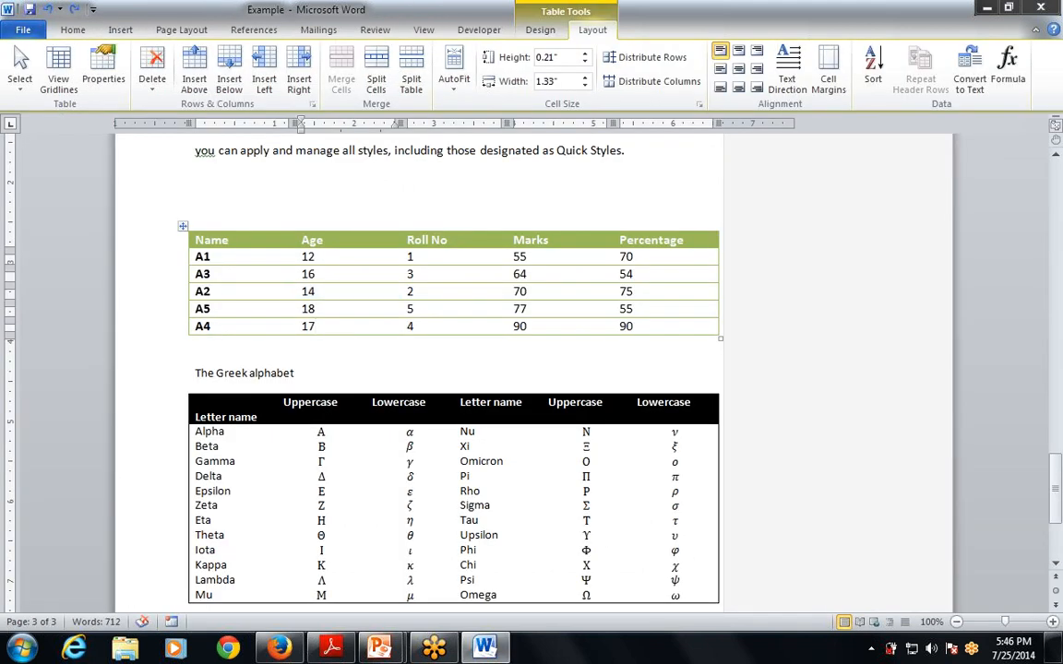
pyautogui.hotkey('shift', 'Right')
pyautogui.hotkey('shift', 'Right')
pyautogui.hotkey('shift', 'Right')
pyautogui.hotkey('shift', 'Right')
pyautogui.hotkey('shift', 'Right')
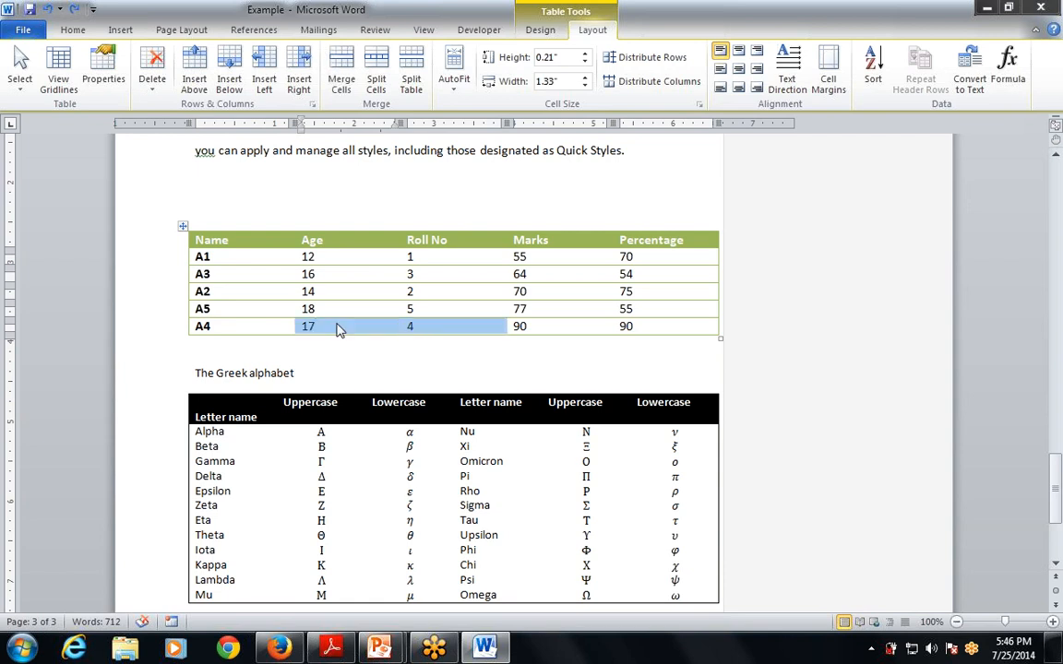
pyautogui.hotkey('shift', 'Right')
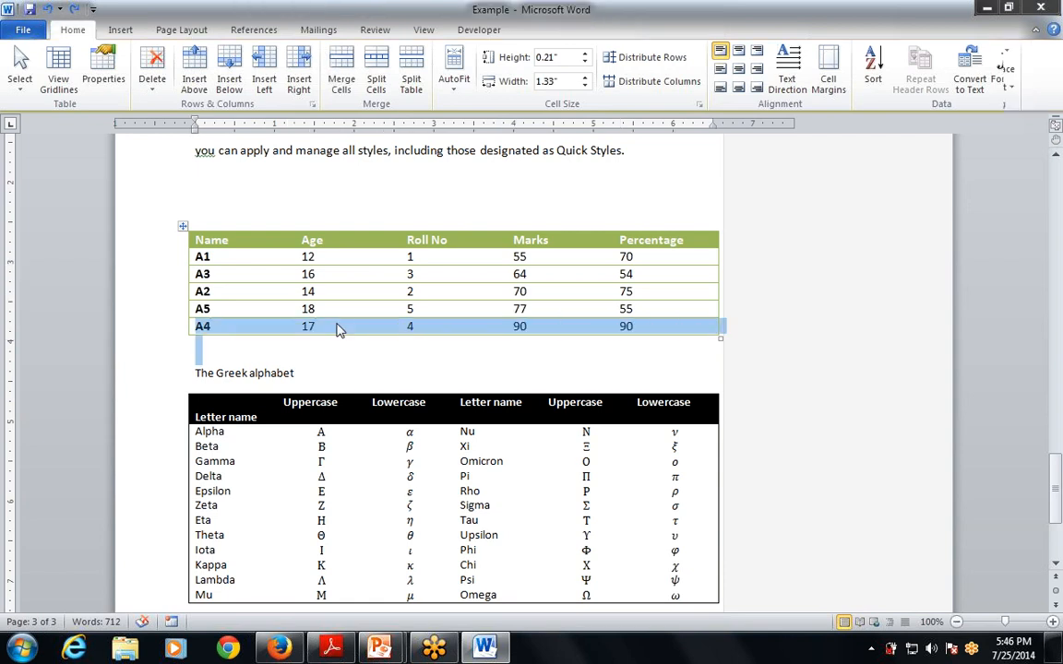
pyautogui.hotkey('shift', 'Left')
pyautogui.hotkey('shift', 'Left')
pyautogui.hotkey('shift', 'Left')
pyautogui.hotkey('shift', 'Left')
pyautogui.hotkey('shift', 'Left')
pyautogui.hotkey('shift', 'Left')
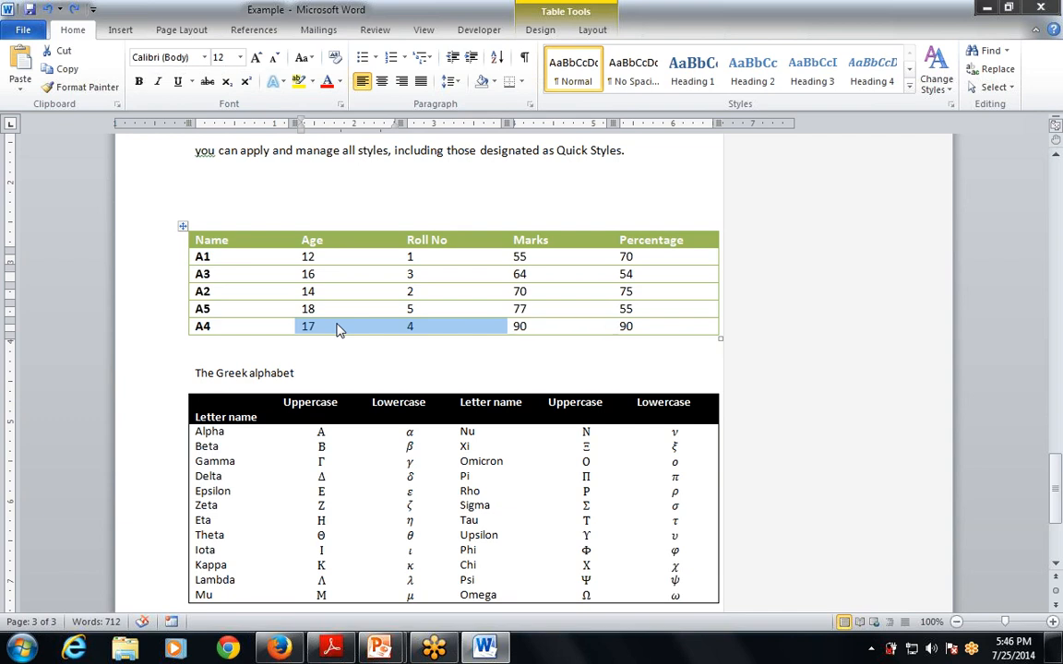
# Starting from the A3 name cell, extend the selection across all columns and down through the A4 row.
pyautogui.click(244, 277)
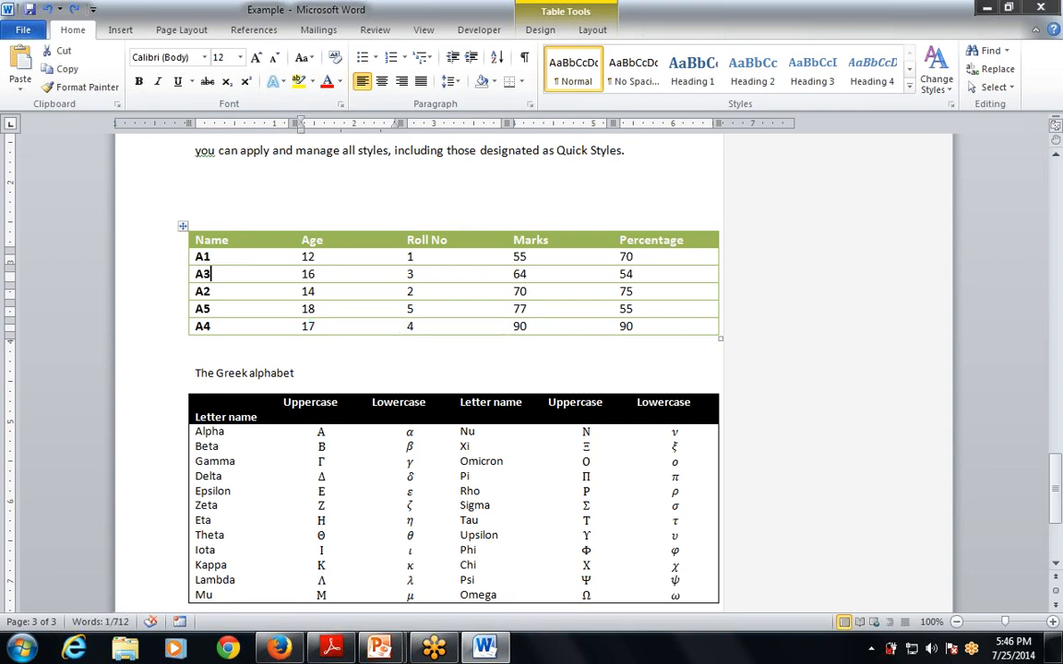
pyautogui.hotkey('shift', 'Right')
pyautogui.hotkey('shift', 'Right')
pyautogui.hotkey('shift', 'Right')
pyautogui.hotkey('shift', 'Right')
pyautogui.hotkey('shift', 'Right')
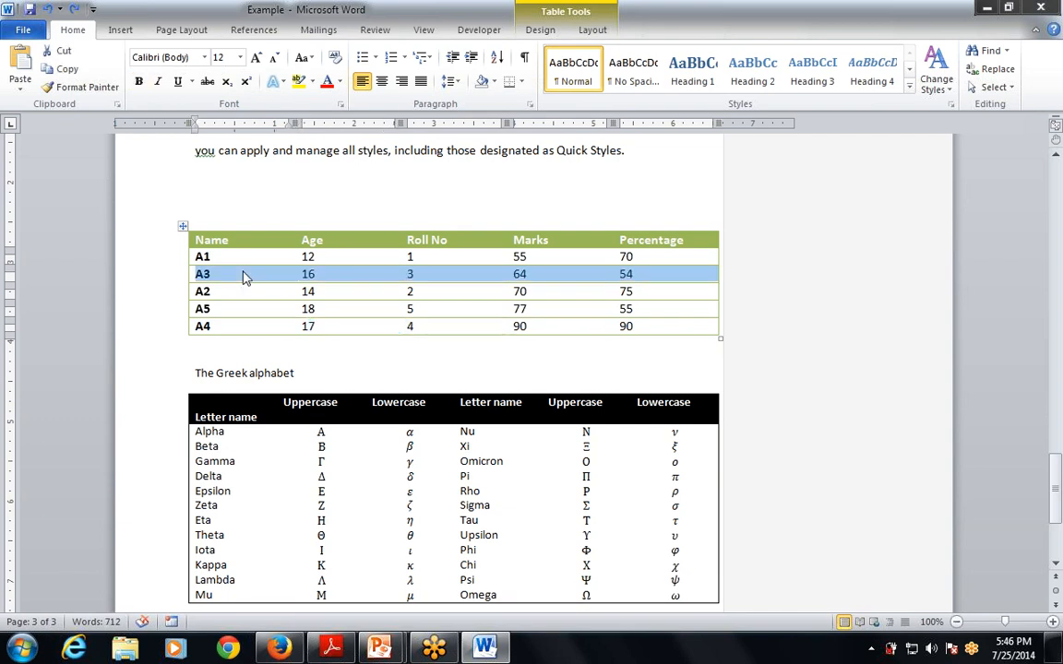
pyautogui.hotkey('shift', 'Down')
pyautogui.hotkey('shift', 'Down')
pyautogui.hotkey('shift', 'Down')
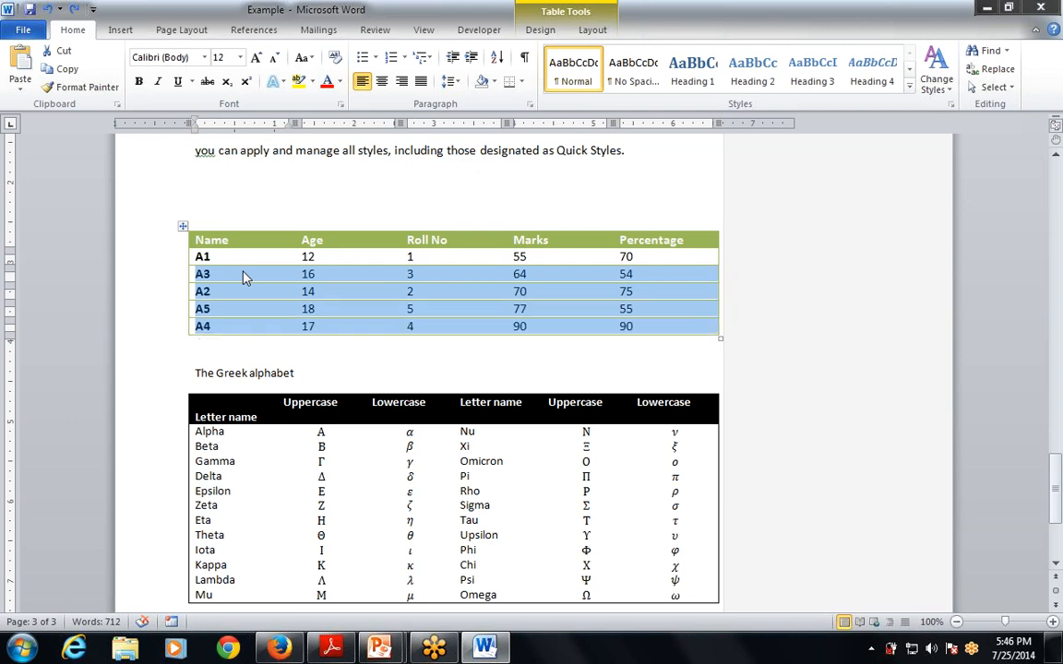
# Shrink the block selection column by column and row by row to the Name cells of the A3 and A2 rows.
pyautogui.hotkey('shift', 'Left')
pyautogui.hotkey('shift', 'Left')
pyautogui.hotkey('shift', 'Left')
pyautogui.hotkey('shift', 'Left')
pyautogui.hotkey('shift', 'Left')
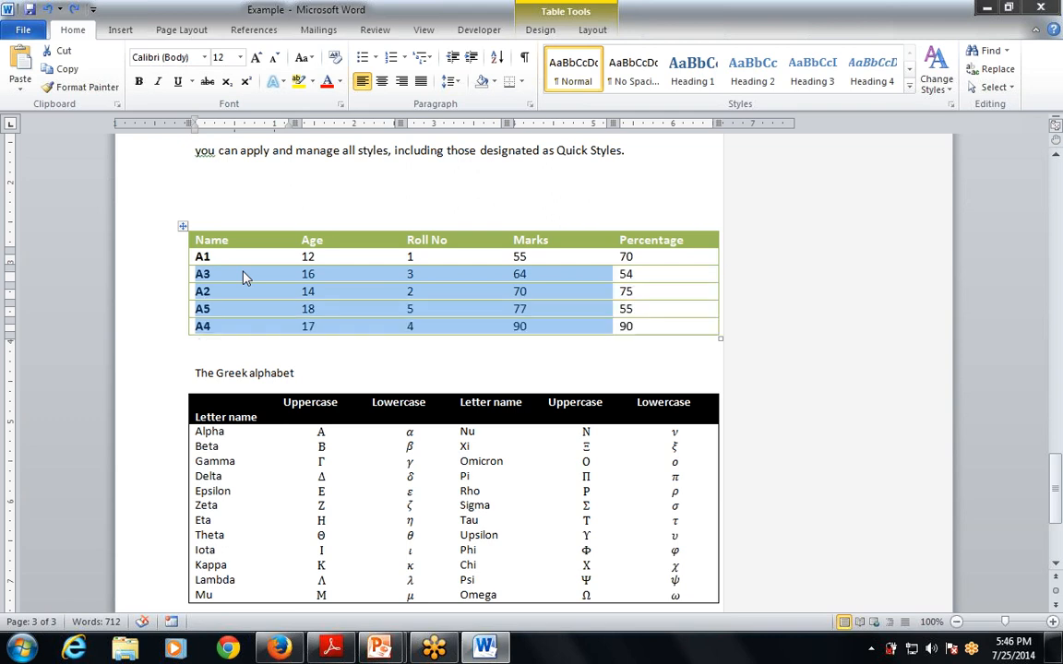
pyautogui.hotkey('shift', 'Up')
pyautogui.hotkey('shift', 'Left')
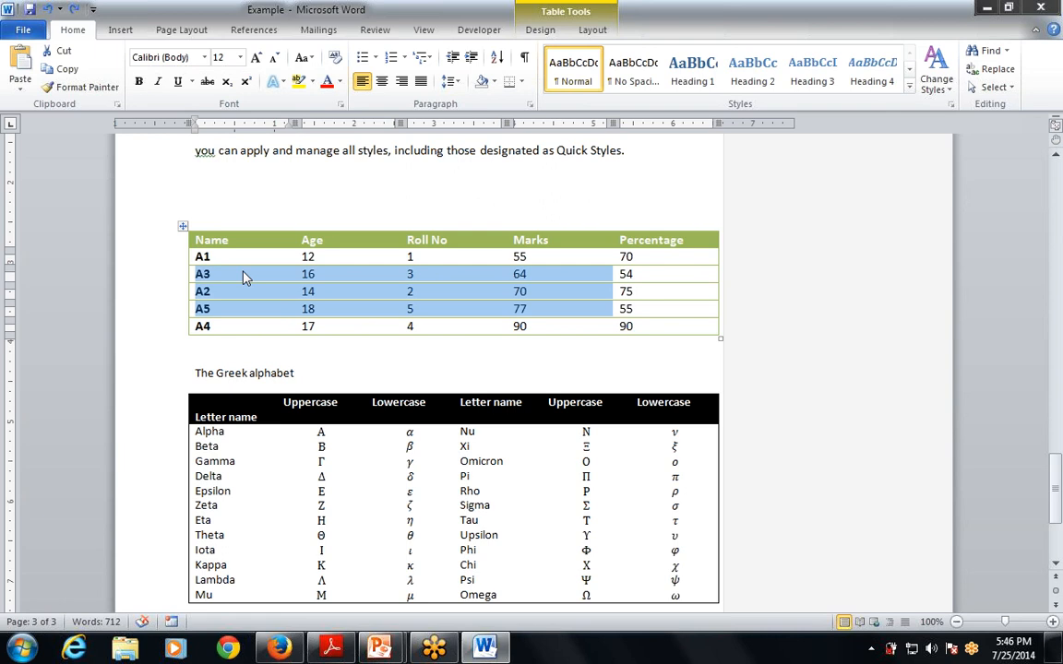
pyautogui.hotkey('shift', 'Left')
pyautogui.hotkey('shift', 'Left')
pyautogui.hotkey('shift', 'Left')
pyautogui.hotkey('shift', 'Up')
pyautogui.hotkey('shift', 'Left')
pyautogui.hotkey('shift', 'Left')
pyautogui.hotkey('shift', 'Left')
pyautogui.hotkey('shift', 'Left')
pyautogui.hotkey('shift', 'Up')
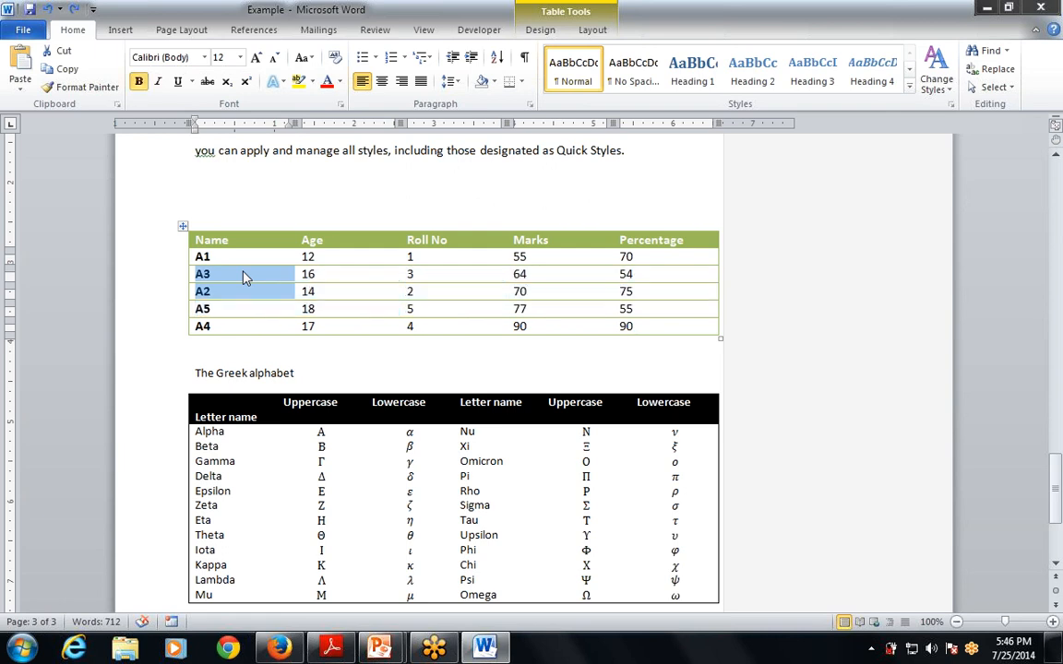
# Widen the selection across neighbouring cells and shrink it back until no cells are selected.
pyautogui.hotkey('shift', 'Right')
pyautogui.hotkey('shift', 'Right')
pyautogui.hotkey('shift', 'Right')
pyautogui.hotkey('shift', 'Right')
pyautogui.hotkey('shift', 'Left')
pyautogui.hotkey('shift', 'Left')
pyautogui.hotkey('shift', 'Left')
pyautogui.hotkey('shift', 'Left')
pyautogui.hotkey('shift', 'Left')
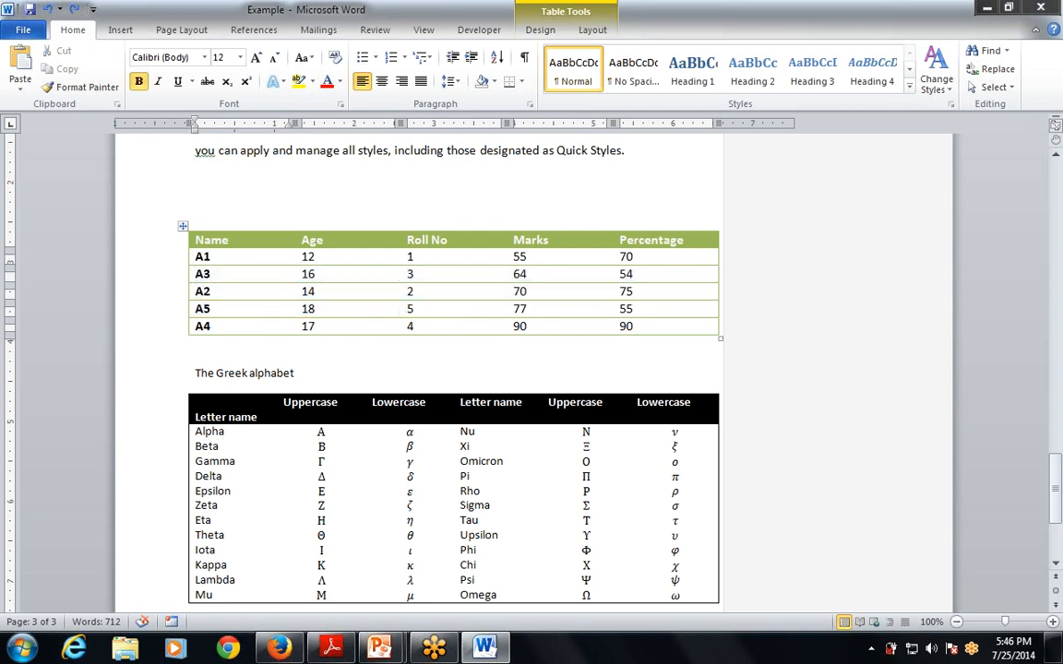
# Switch to PowerPoint, open slide 26 showing the Table Properties dialogs, and start the slide show from that slide.
pyautogui.hotkey('alt', 'Tab')
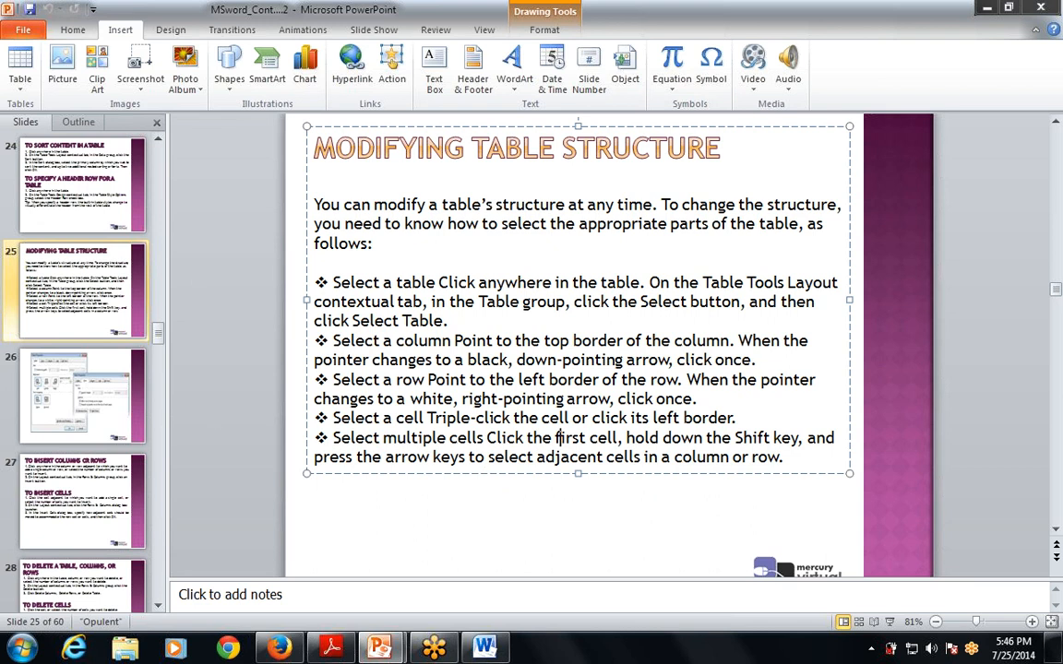
pyautogui.moveTo(383, 148); pyautogui.dragTo(734, 439)
pyautogui.click(735, 438)
pyautogui.click(136, 382)
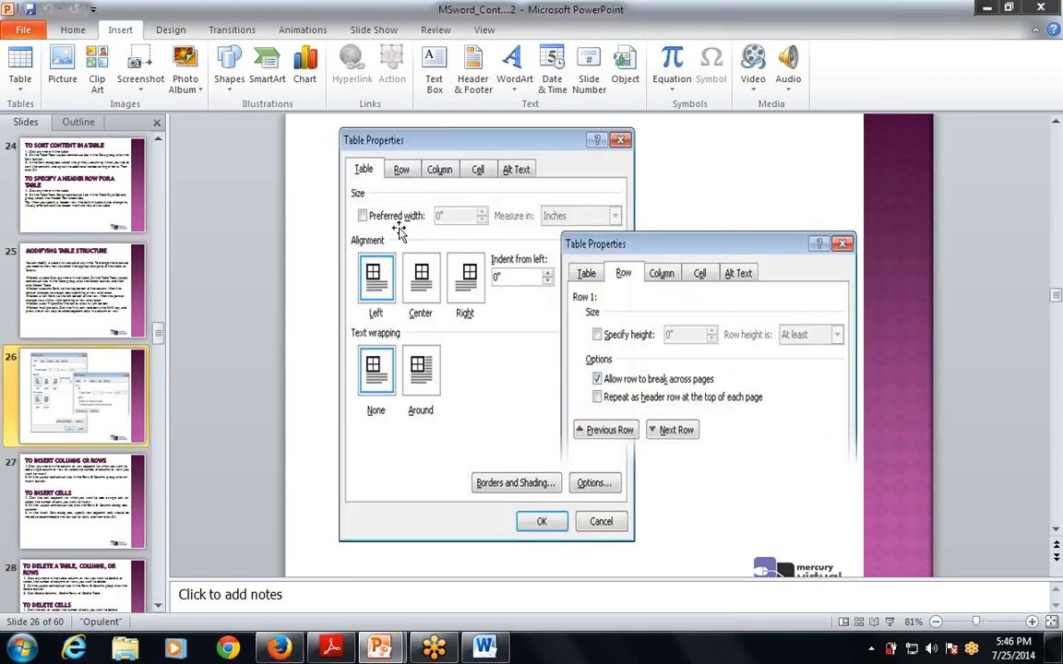
pyautogui.hotkey('shift', 'F5')
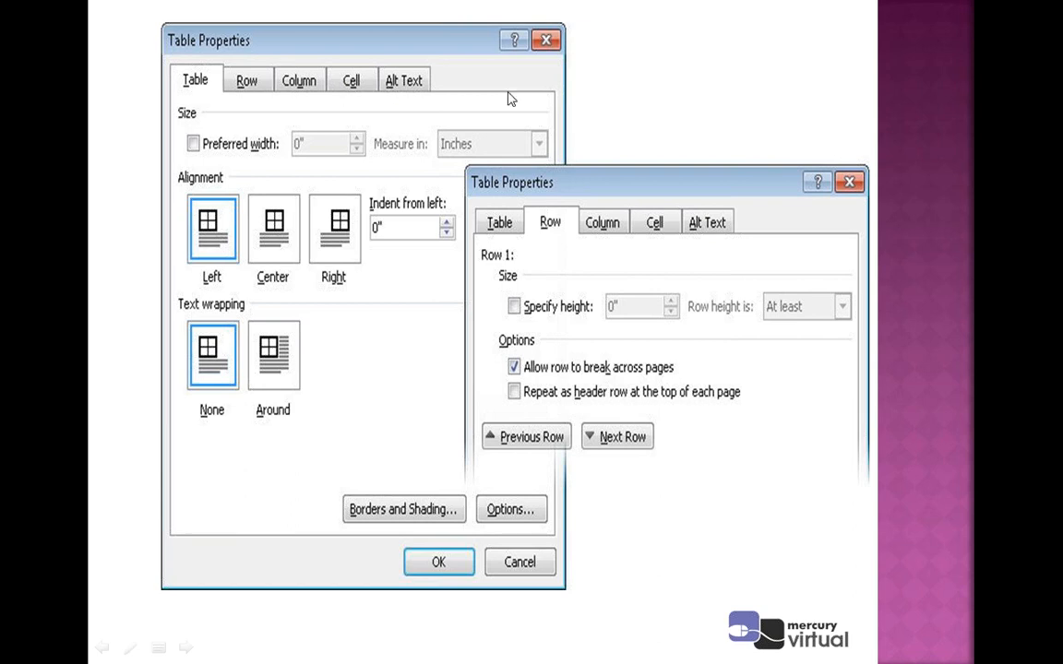
# Leave the slide show, open slide 27 on inserting columns, rows and cells, and present it.
pyautogui.hotkey('alt', 'Tab')
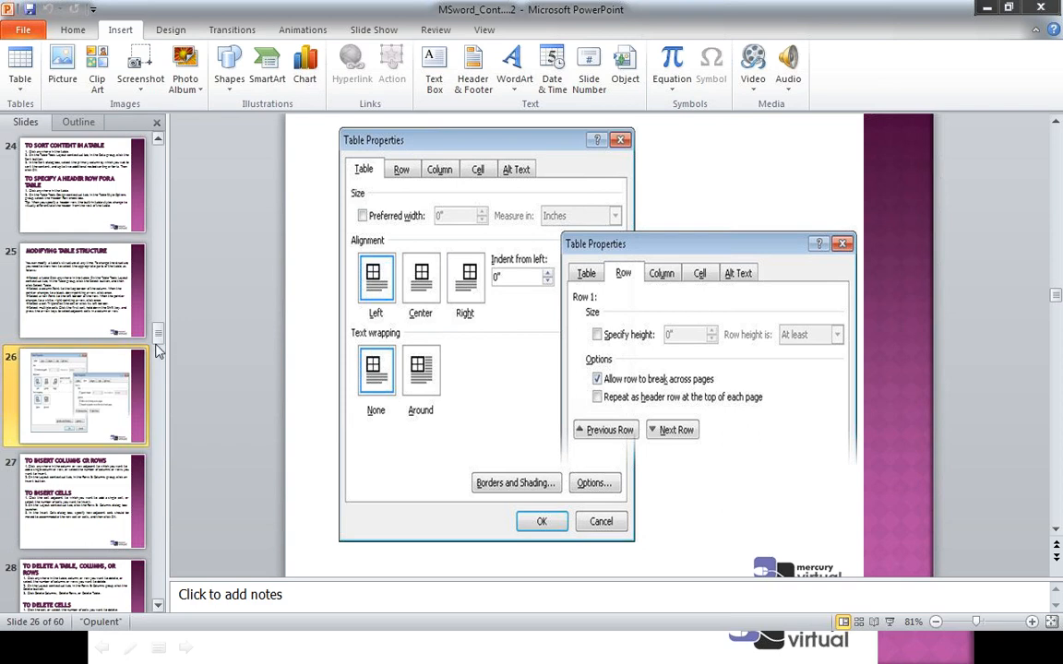
pyautogui.scroll(-5, 64, 443)
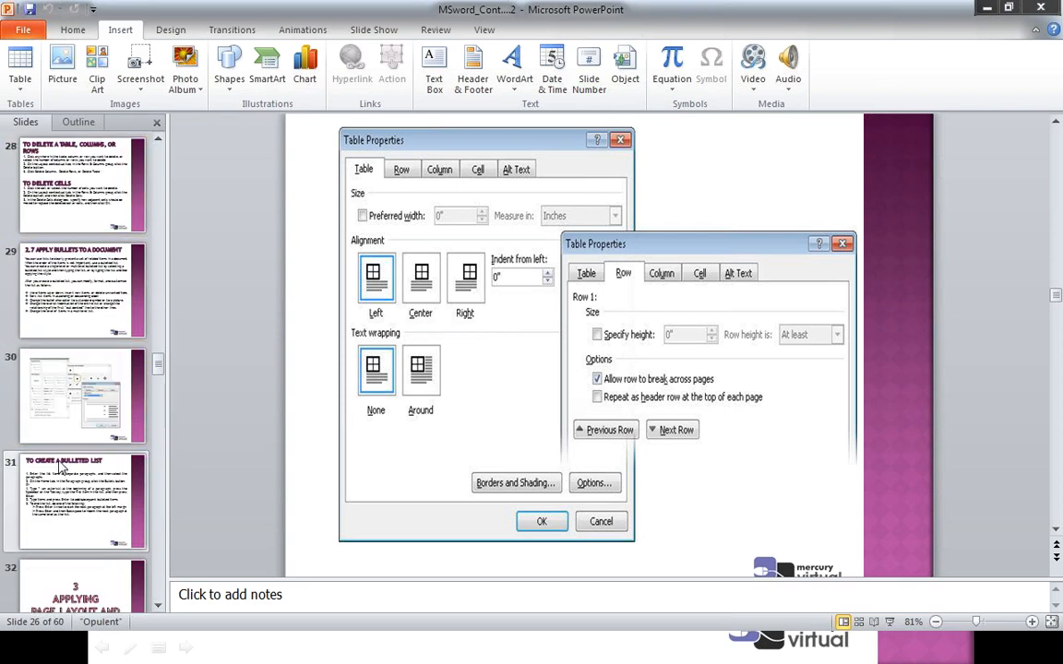
pyautogui.click(63, 194)
pyautogui.scroll(2, 69, 221)
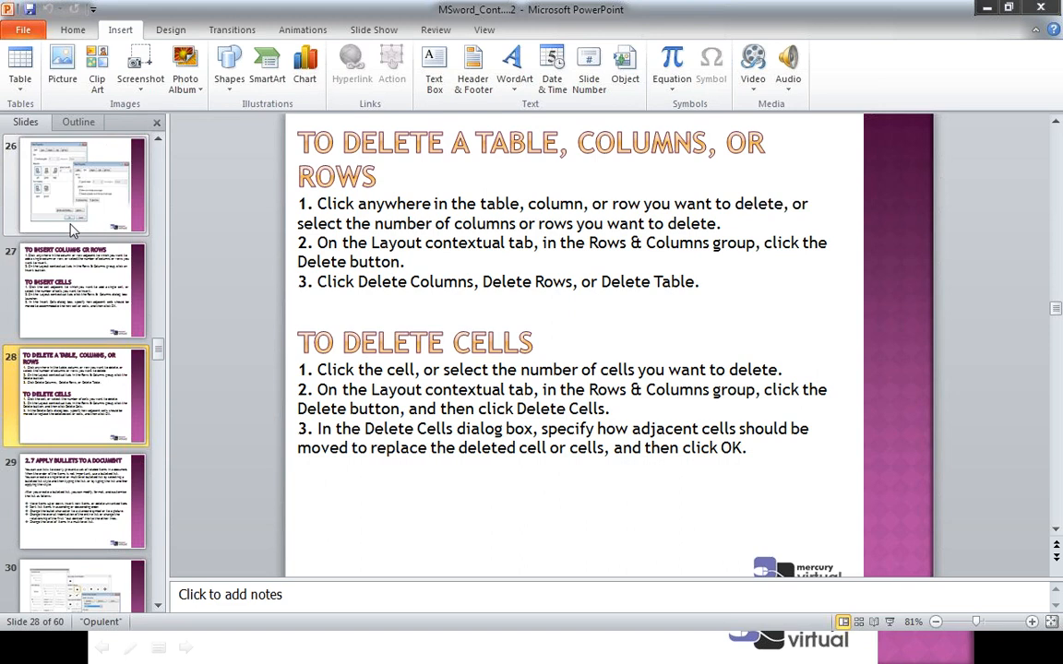
pyautogui.click(65, 251)
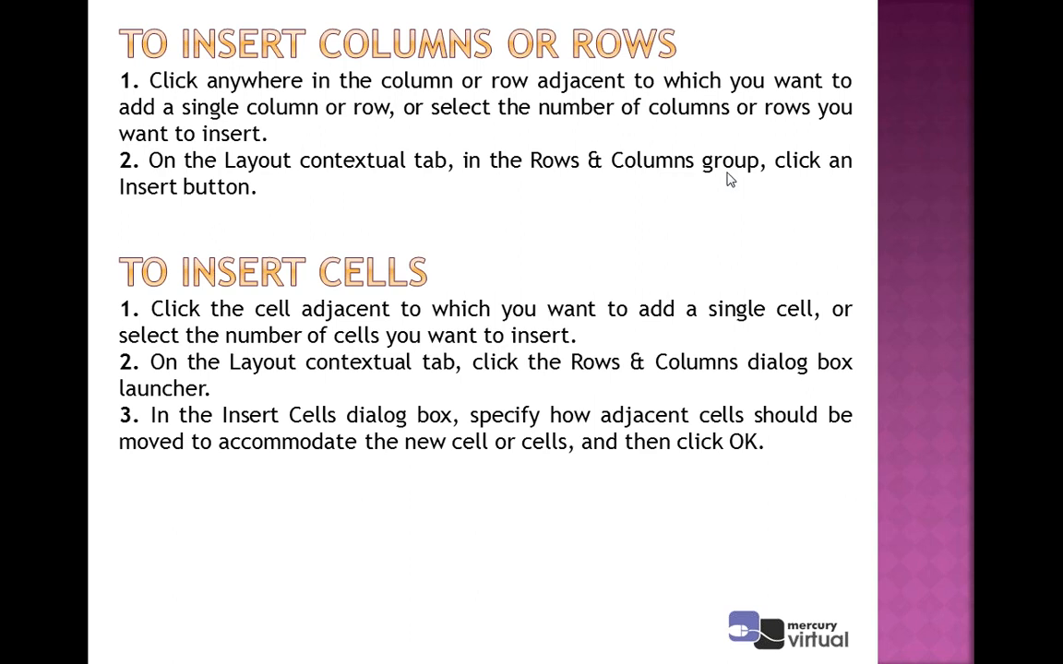
# Return to the editing view of slide 27, mark the first insert-columns-or-rows instruction, and bring up the Word document.
pyautogui.hotkey('alt', 'Tab')
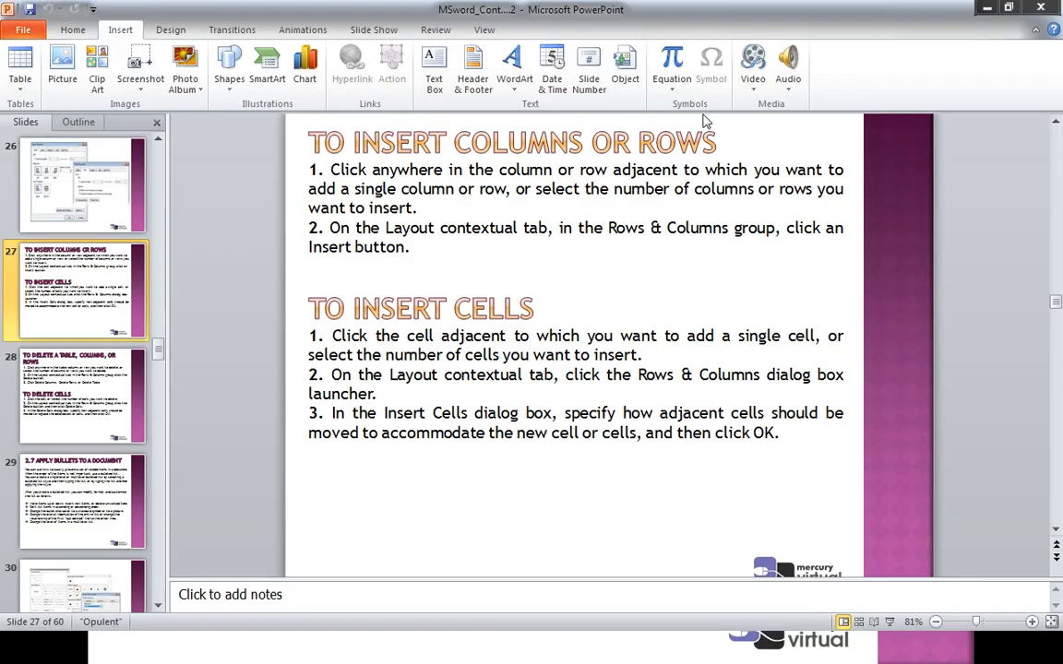
pyautogui.hotkey('alt', 'Tab')
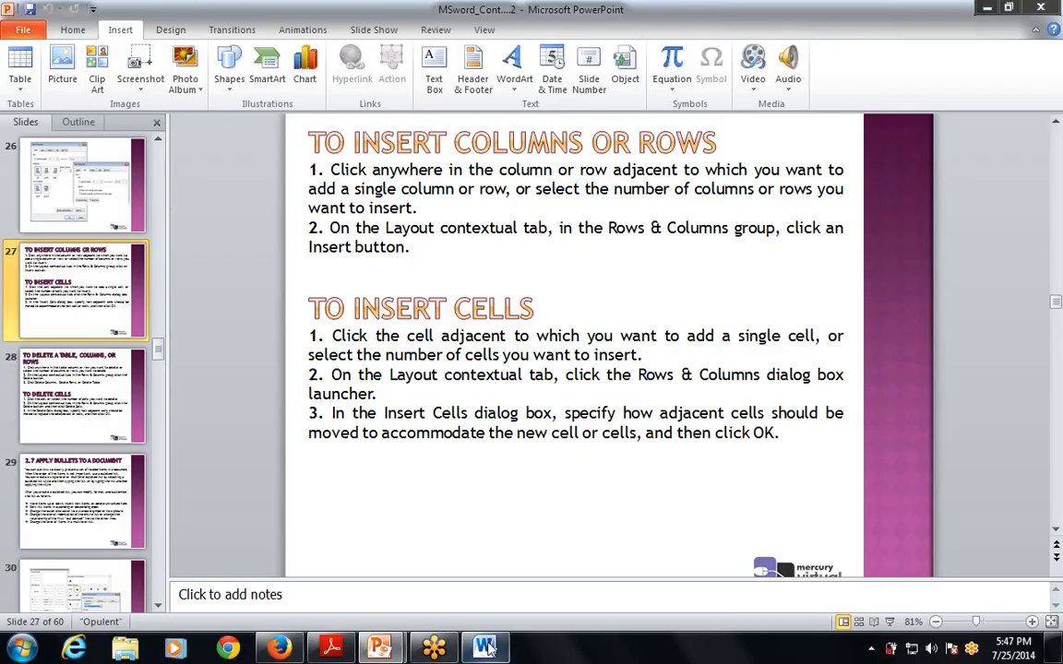
pyautogui.click(486, 649)
pyautogui.click(487, 649)
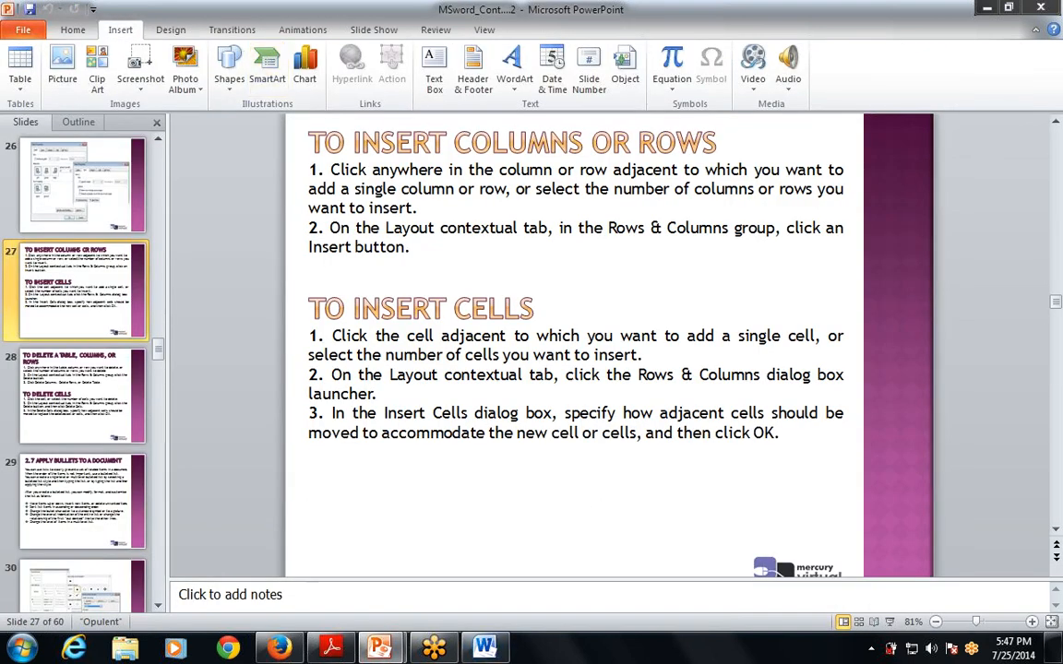
pyautogui.moveTo(380, 171); pyautogui.dragTo(491, 171)
pyautogui.click(566, 171)
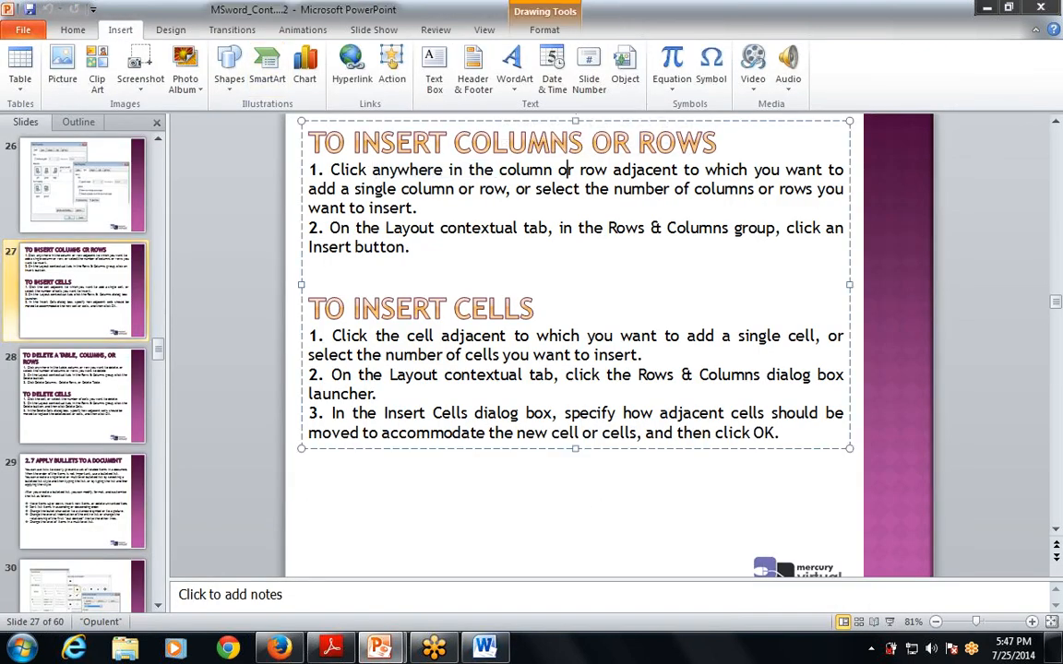
pyautogui.click(486, 649)
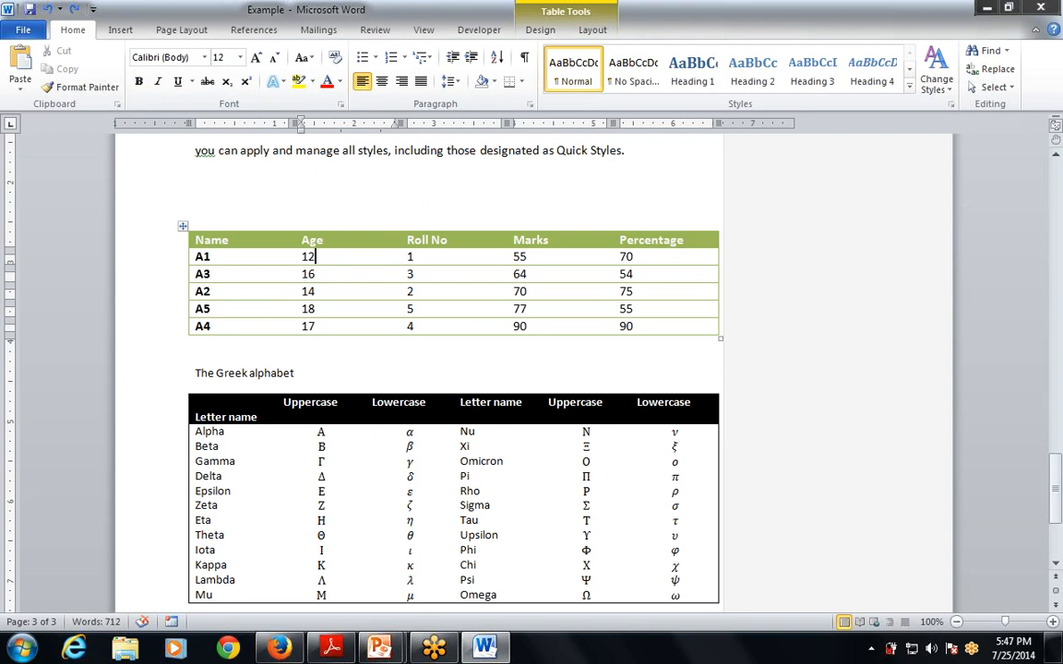
# Switch back to PowerPoint and highlight the insert-columns-or-rows instructions phrase by phrase, ending on "Rows & Columns".
pyautogui.hotkey('alt', 'Tab')
pyautogui.moveTo(631, 171); pyautogui.dragTo(684, 173)
pyautogui.moveTo(360, 189); pyautogui.dragTo(452, 189)
pyautogui.moveTo(536, 189); pyautogui.dragTo(756, 189)
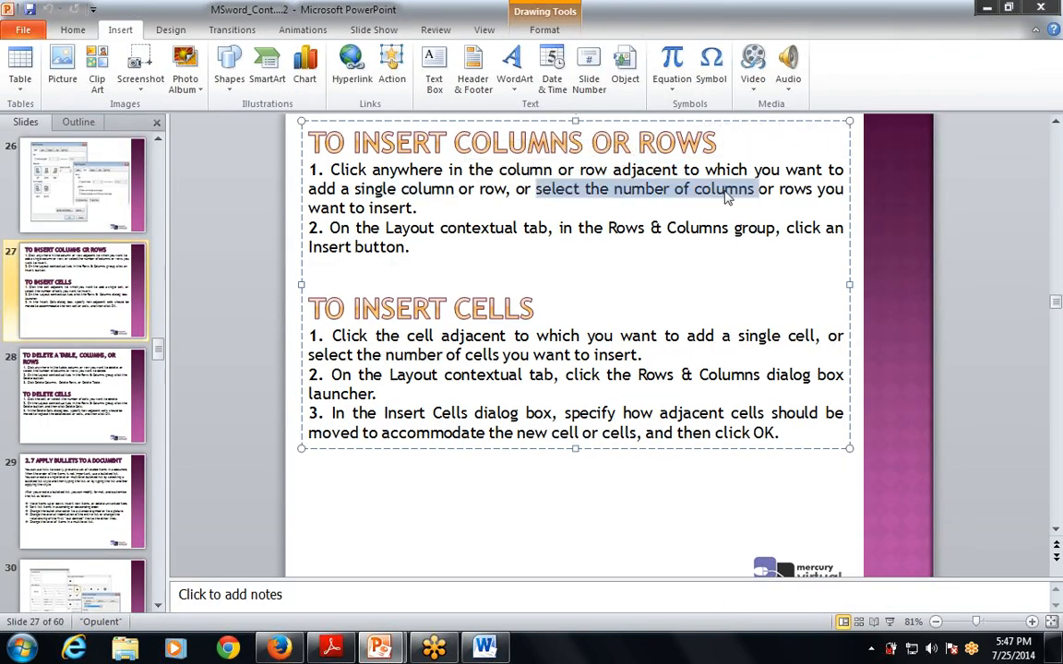
pyautogui.moveTo(418, 207); pyautogui.dragTo(308, 208)
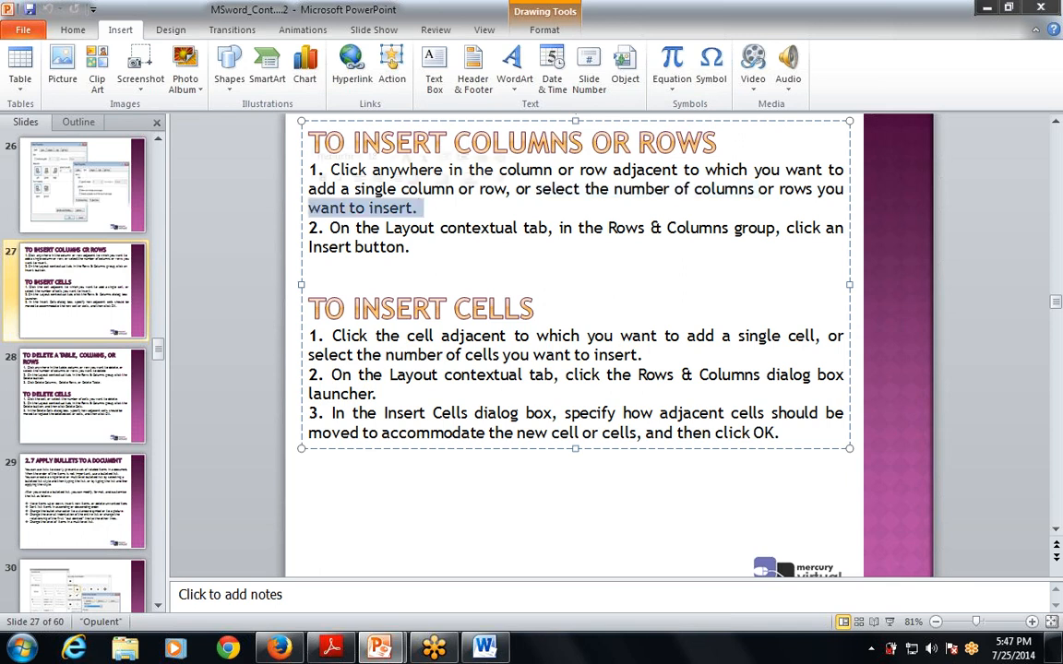
pyautogui.moveTo(440, 228); pyautogui.dragTo(519, 228)
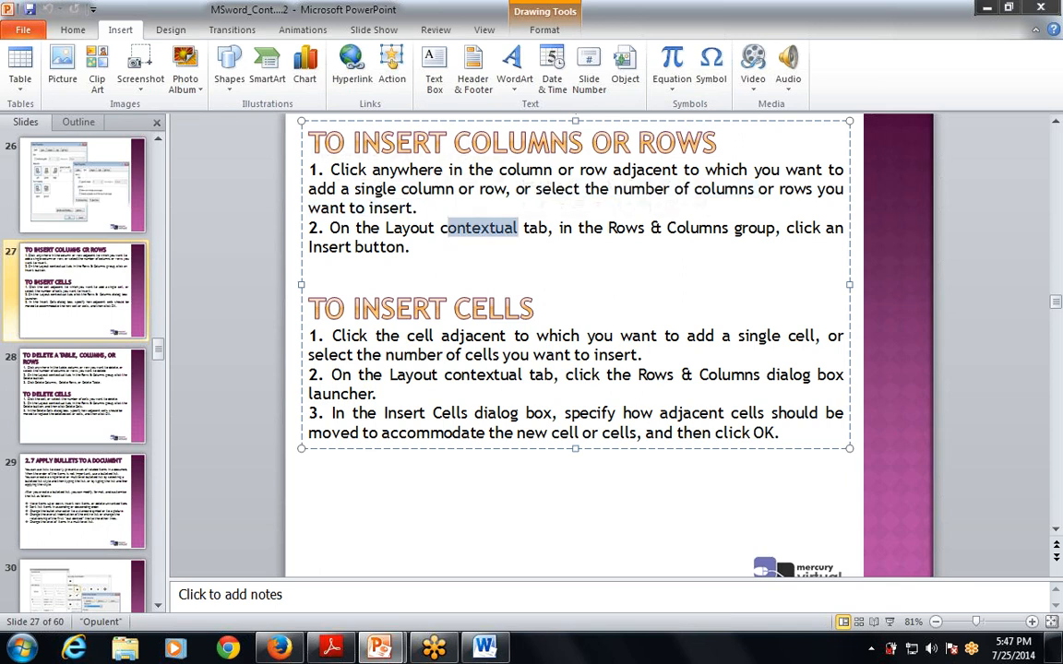
pyautogui.moveTo(608, 228); pyautogui.dragTo(733, 228)
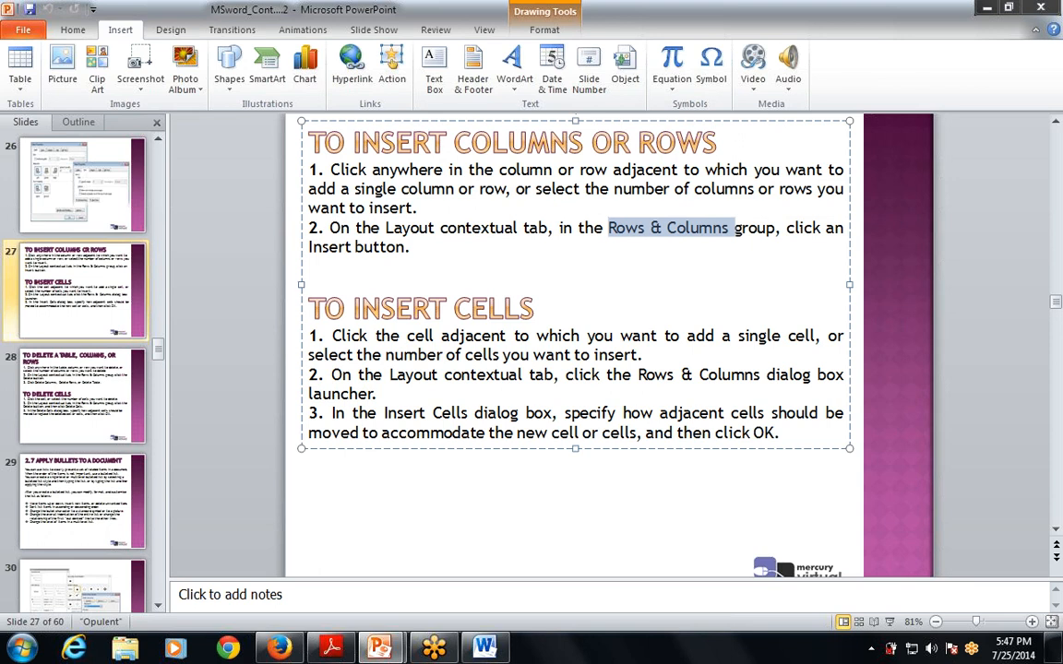
# Switch to Word and insert a blank row above the A1 row of the student table.
pyautogui.hotkey('alt', 'Tab')
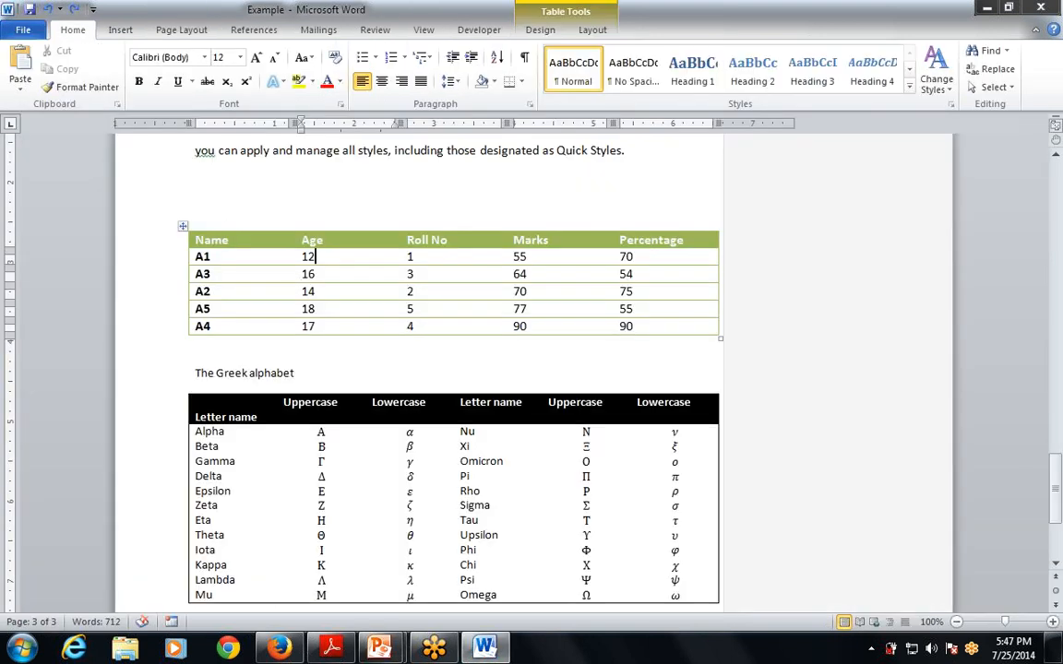
pyautogui.rightClick(319, 238)
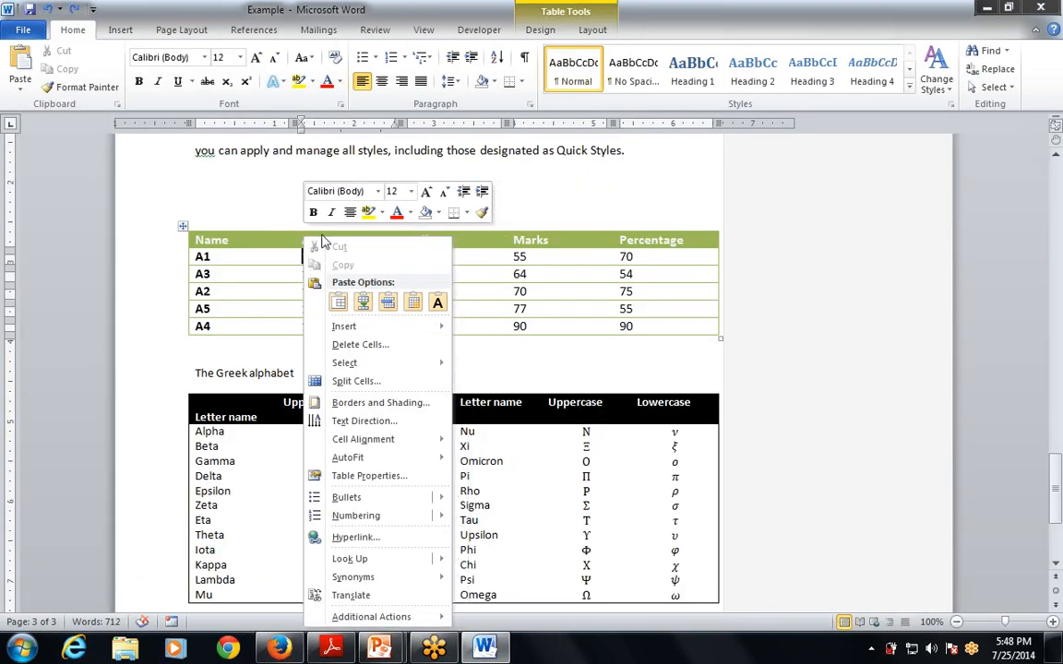
pyautogui.click(592, 30)
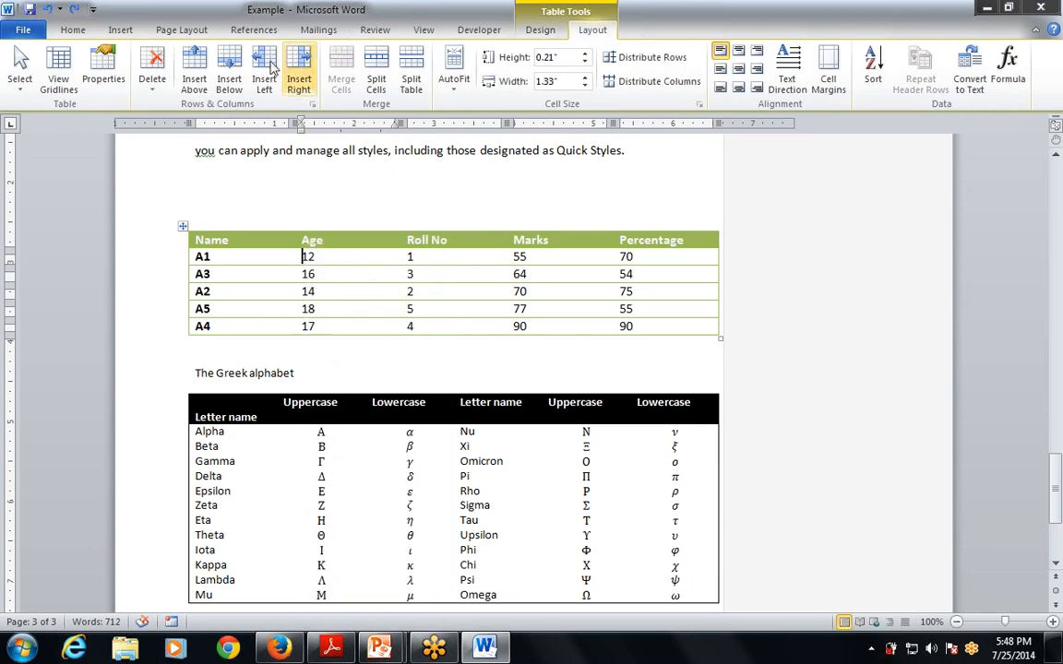
pyautogui.click(190, 88)
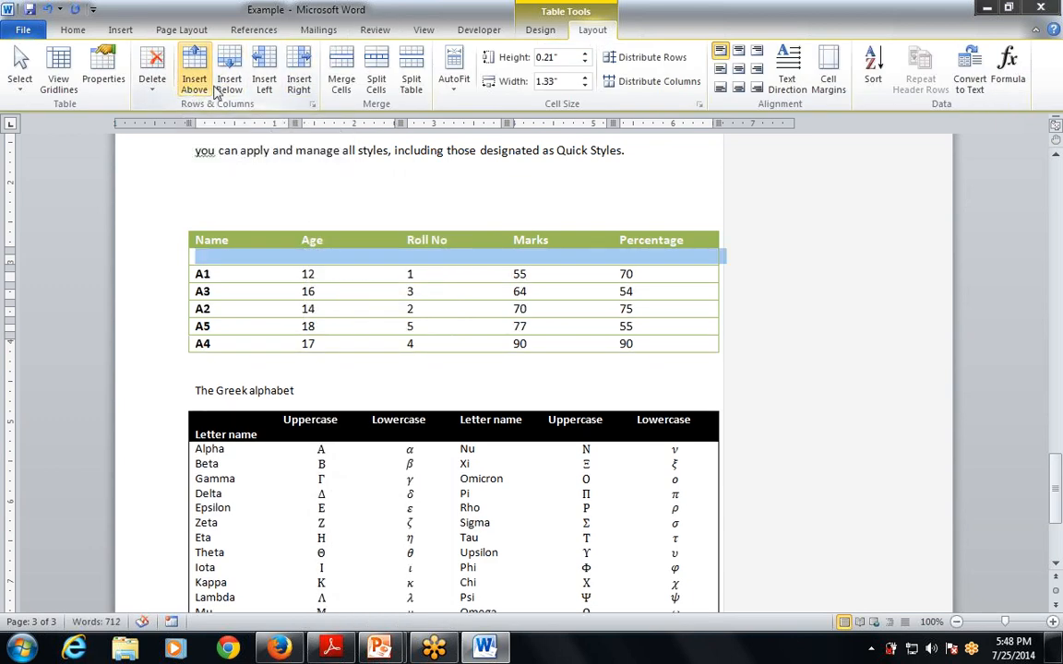
# Insert five more blank rows below the new row, one at a time.
pyautogui.click(228, 85)
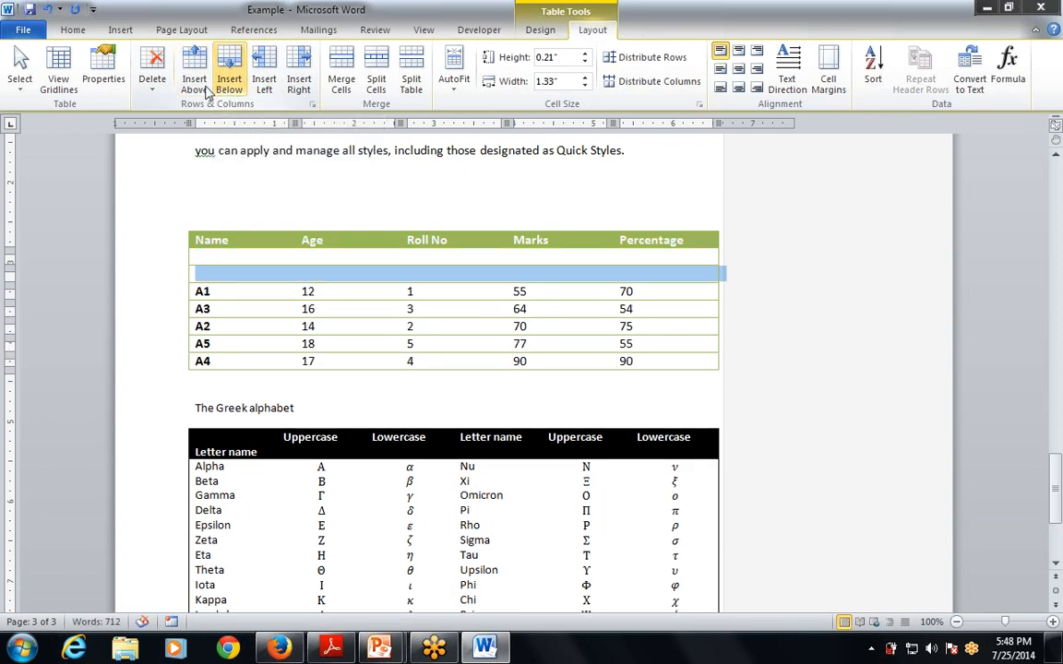
pyautogui.click(242, 87)
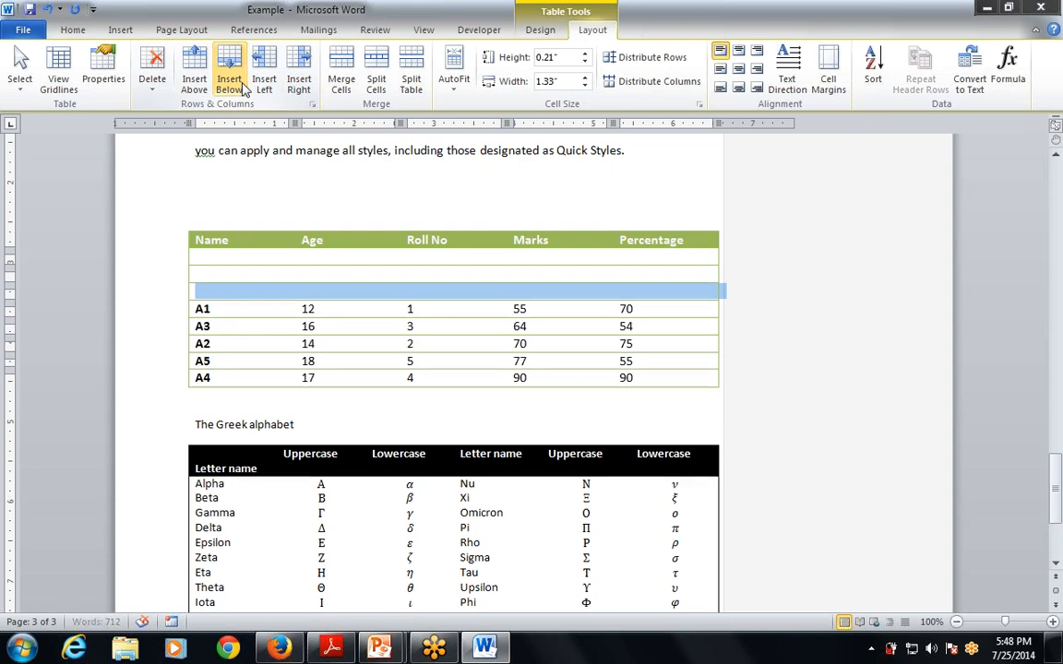
pyautogui.click(242, 87)
pyautogui.click(242, 87)
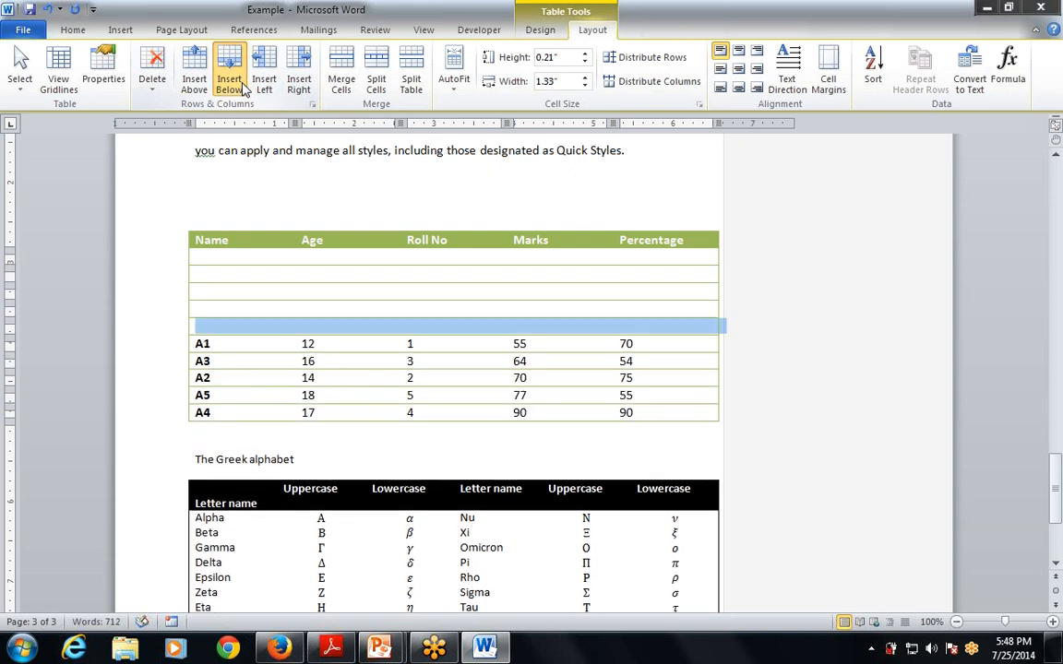
pyautogui.click(242, 87)
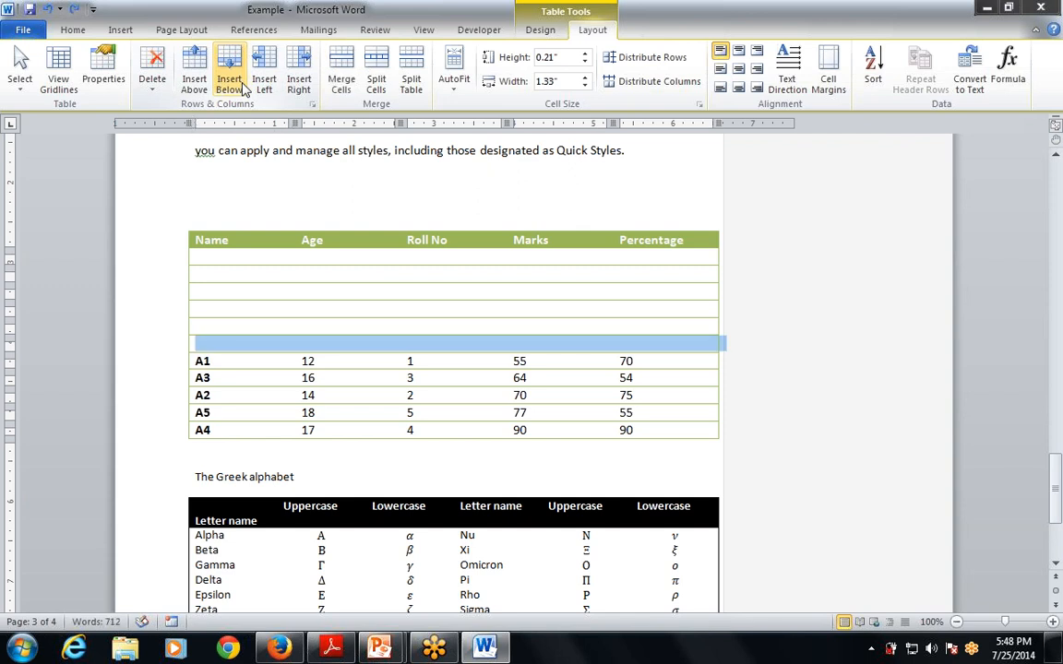
# Undo all the row insertions in the student table.
pyautogui.hotkey('ctrl', 'z')
pyautogui.hotkey('ctrl', 'z')
pyautogui.write('zz')
pyautogui.hotkey('ctrl', 'z')
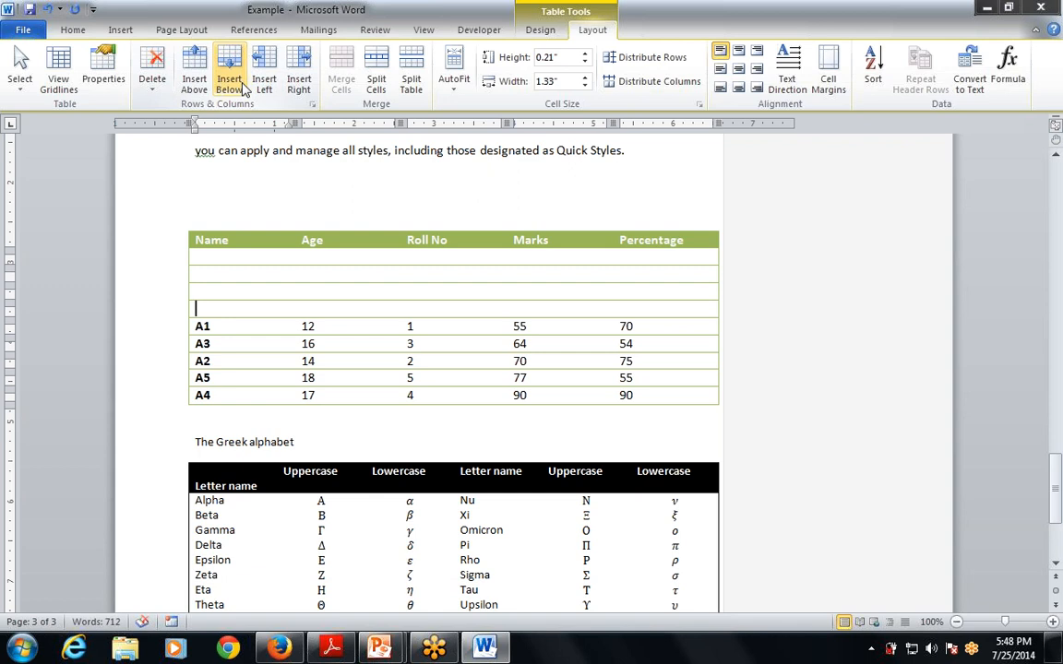
pyautogui.hotkey('ctrl', 'z')
pyautogui.hotkey('ctrl', 'z')
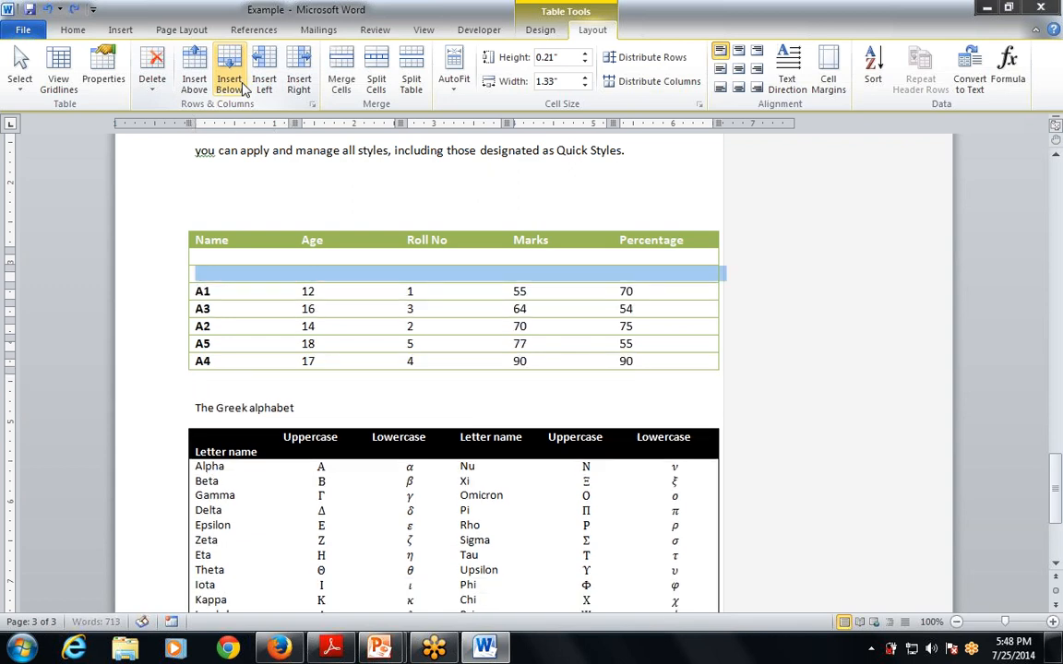
pyautogui.hotkey('ctrl', 'z')
pyautogui.hotkey('ctrl', 'z')
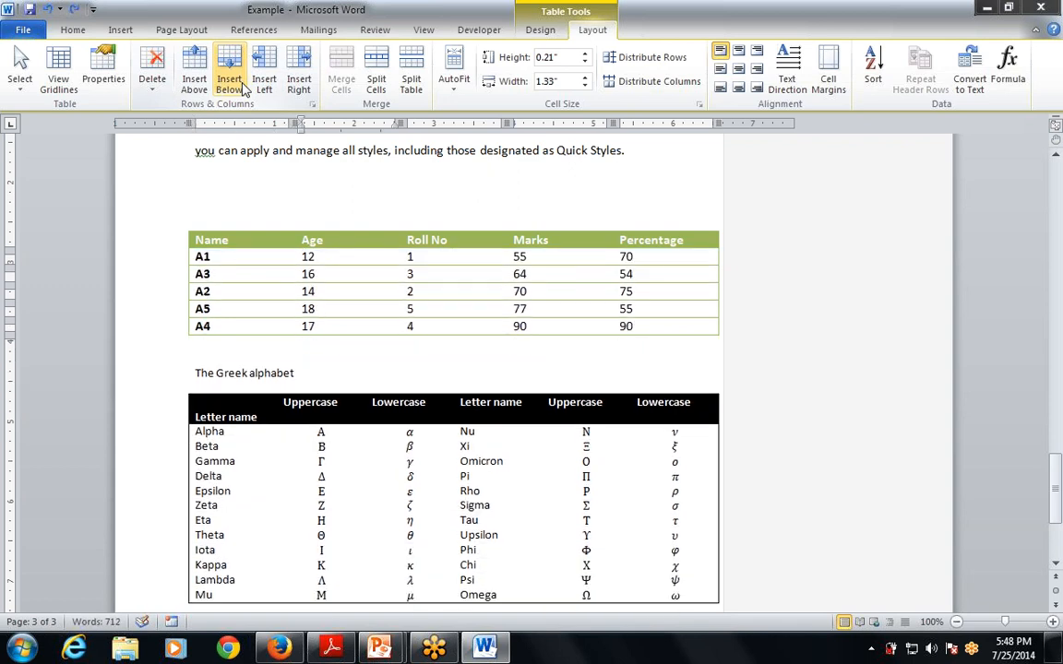
# Highlight "INSERT COLUMNS" in the PowerPoint slide heading, then insert a blank column left of Age in Word's student table.
pyautogui.hotkey('alt', 'Tab')
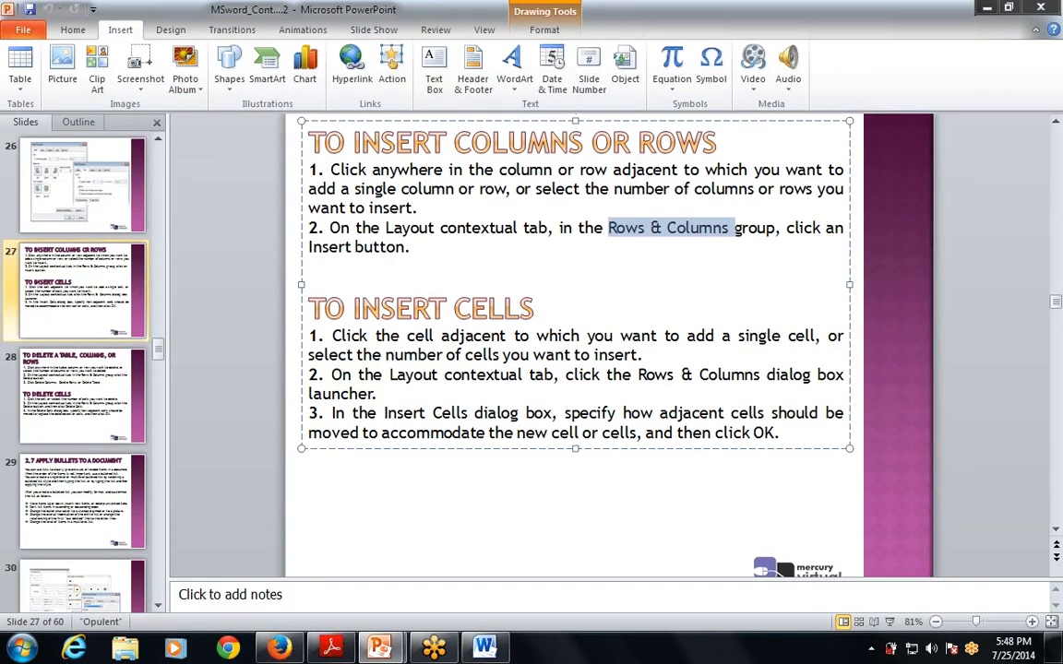
pyautogui.moveTo(354, 144); pyautogui.dragTo(589, 144)
pyautogui.hotkey('alt', 'Tab')
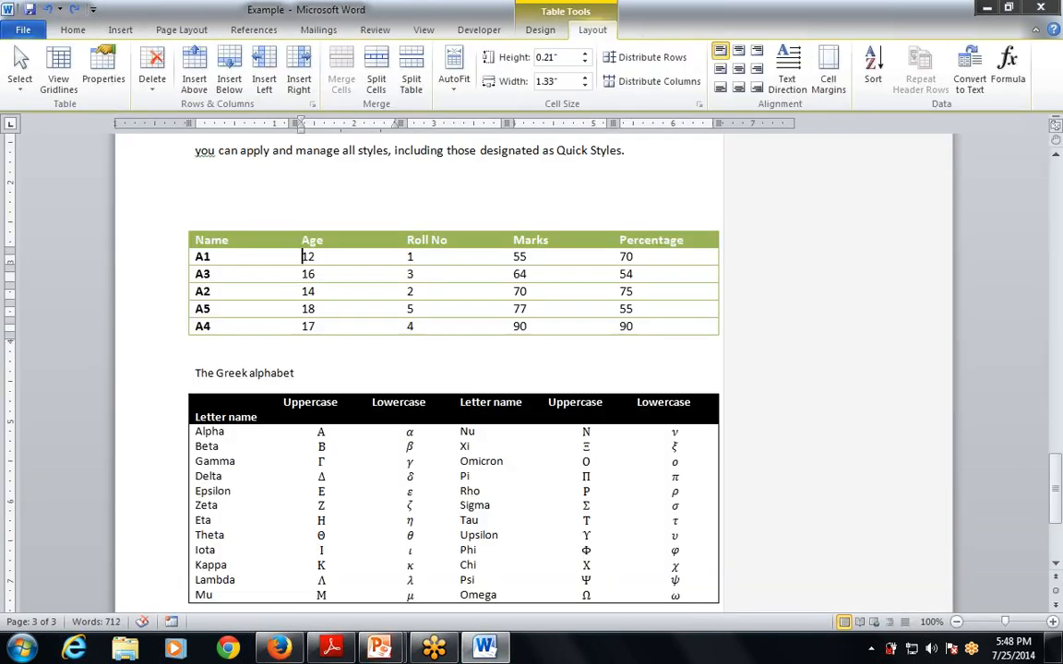
pyautogui.rightClick(312, 234)
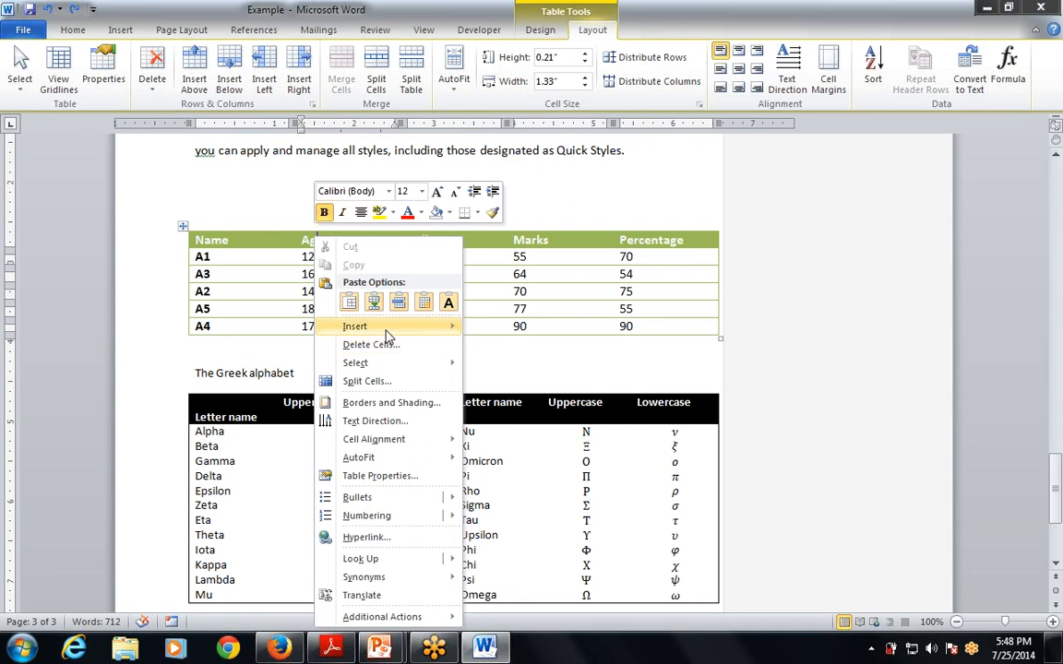
pyautogui.moveTo(388, 331)
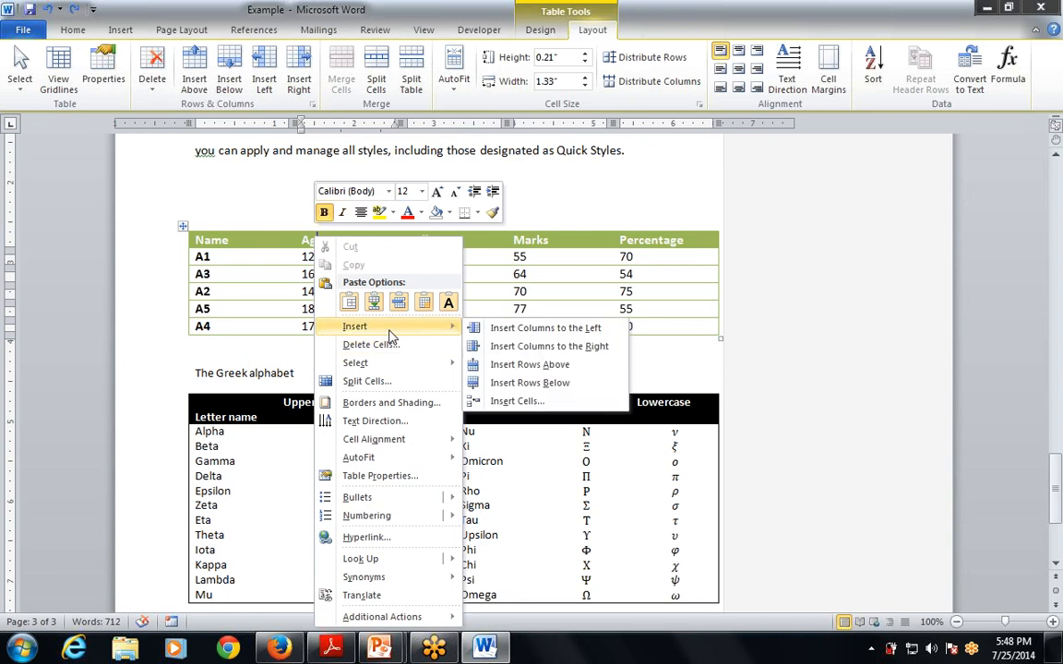
pyautogui.click(539, 328)
pyautogui.click(346, 282)
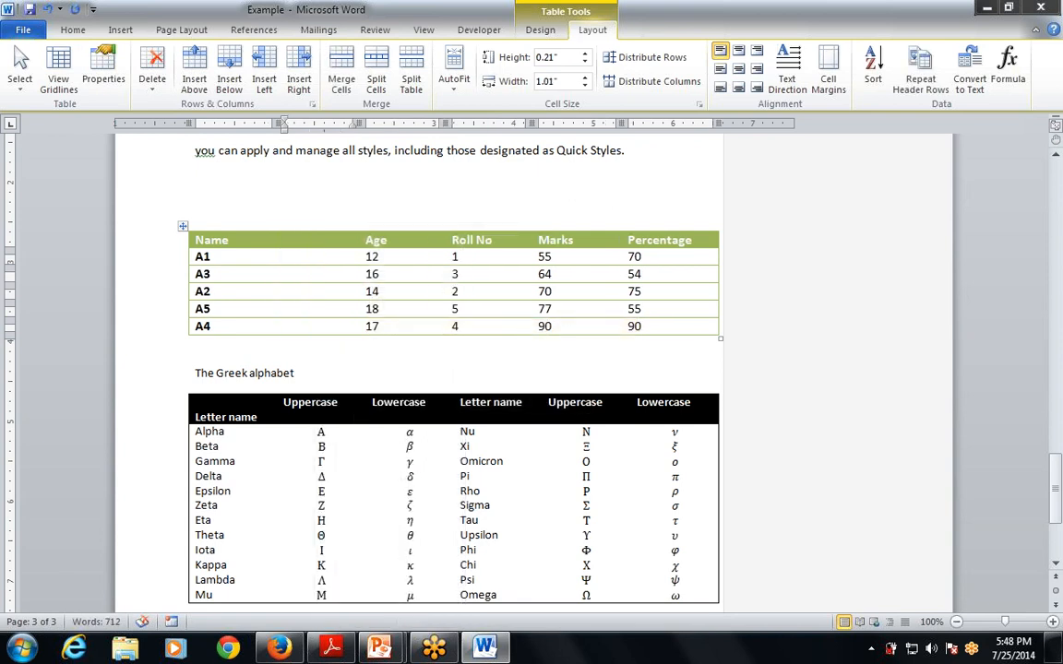
# Switch to PowerPoint, highlight the "TO INSERT CELLS" heading on slide 27, and start the slide show from that slide.
pyautogui.hotkey('alt', 'Tab')
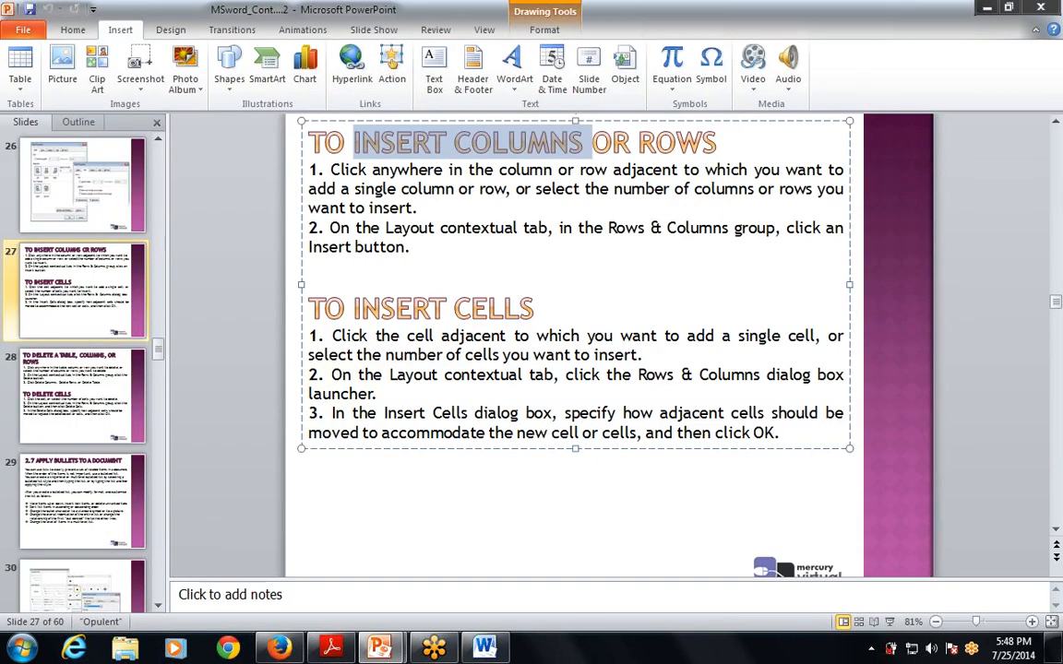
pyautogui.moveTo(308, 308); pyautogui.dragTo(545, 308)
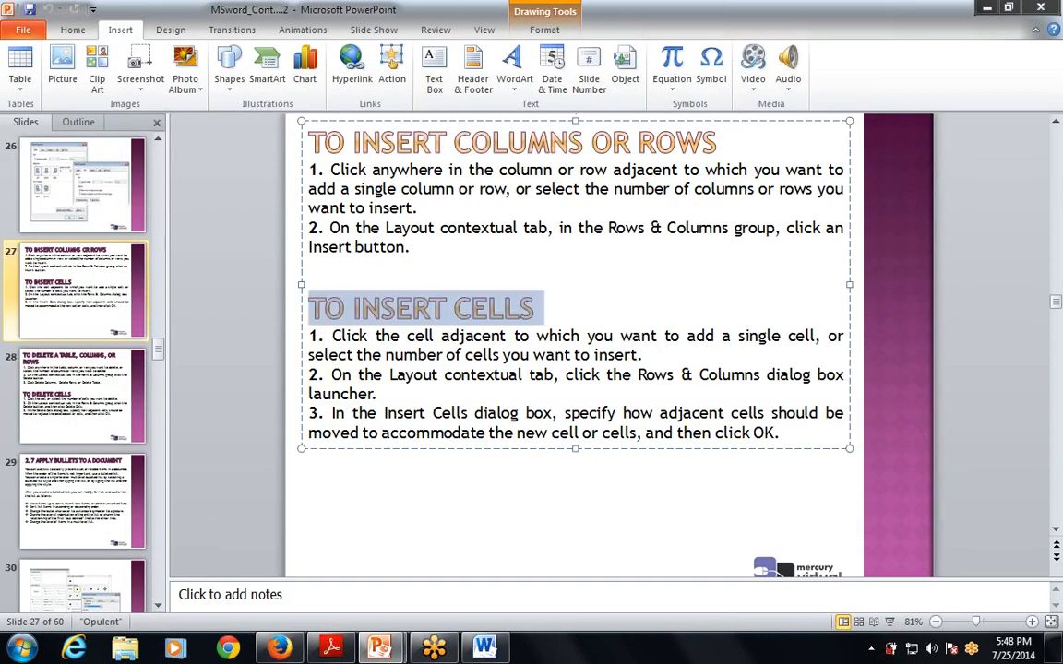
pyautogui.click(388, 354)
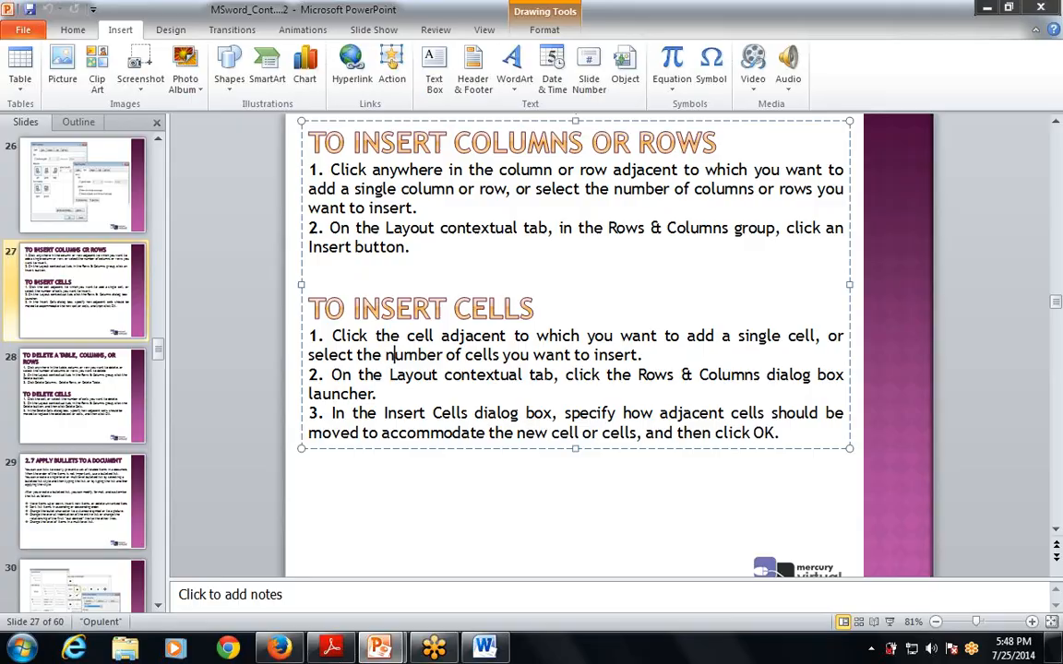
pyautogui.hotkey('shift', 'F5')
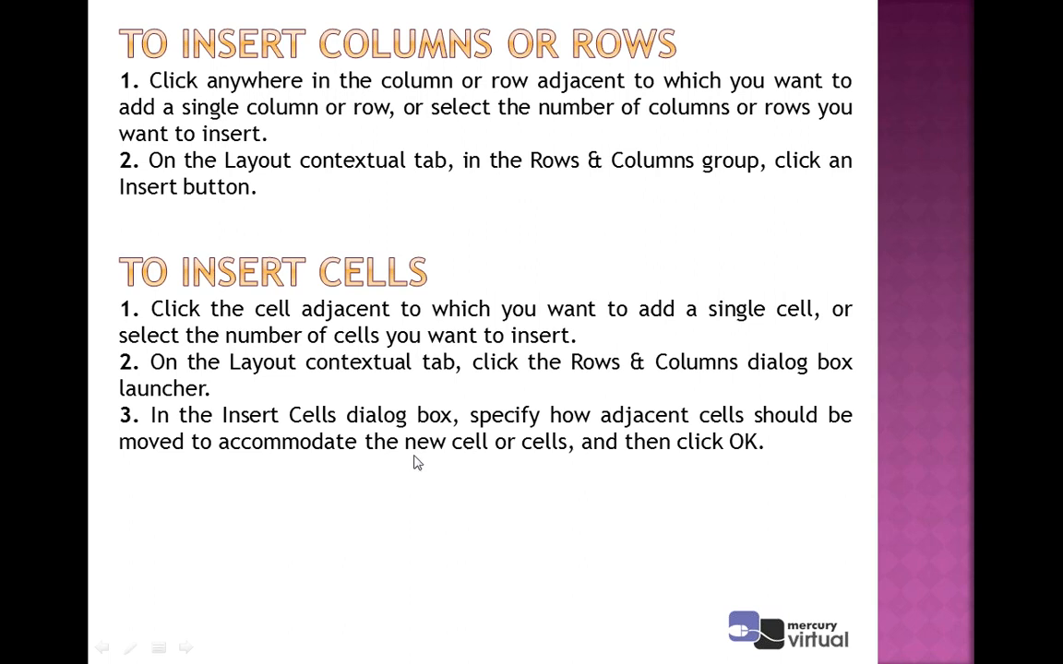
pyautogui.press('Escape')
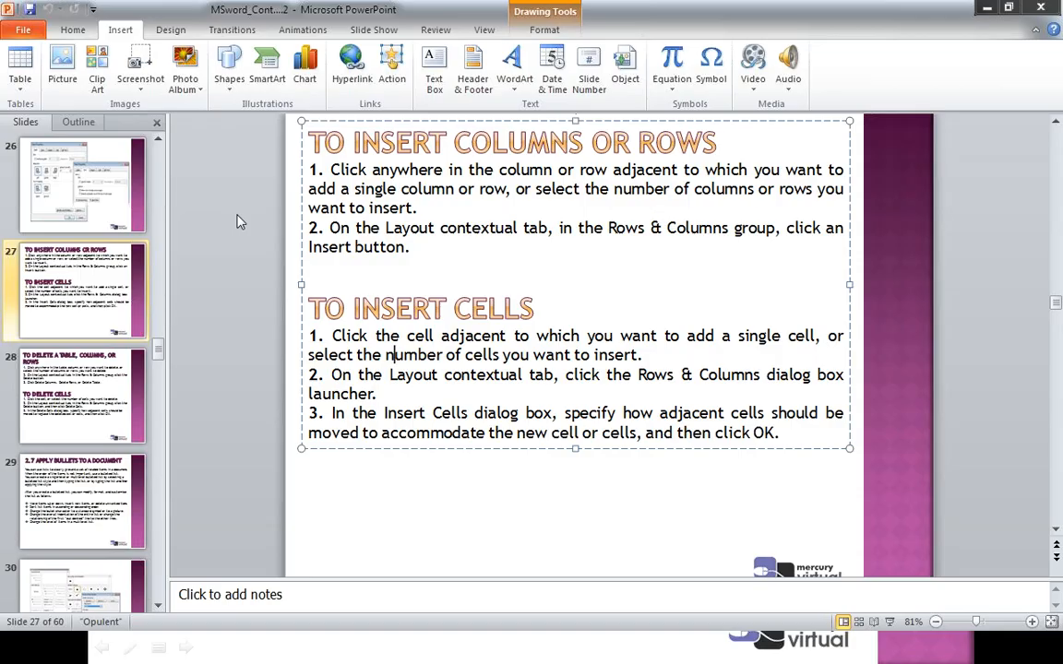
pyautogui.hotkey('shift', 'F5')
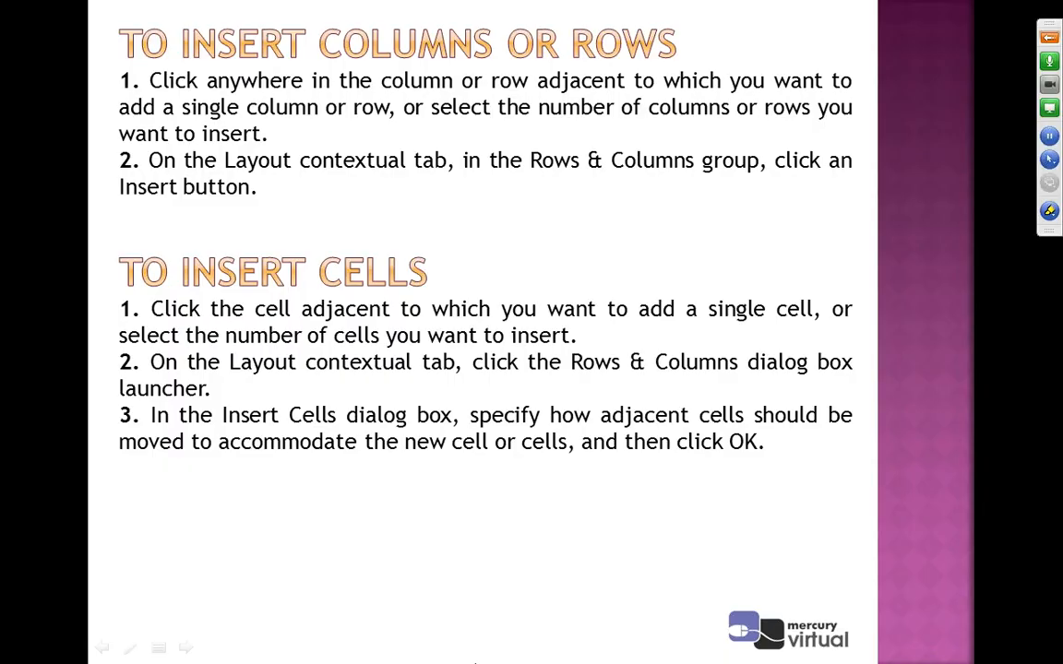
# End the slide show, switch to Word, and insert a cell at the A5 row's Age position, shifting cells right.
pyautogui.press('Escape')
pyautogui.click(483, 648)
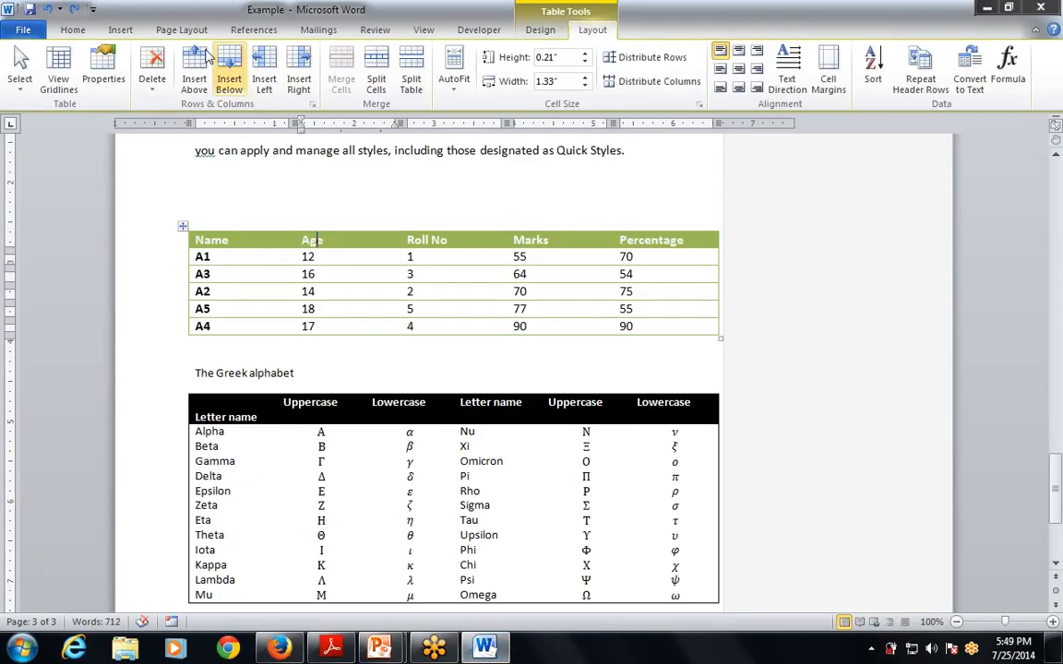
pyautogui.hotkey('alt', 'Tab')
pyautogui.hotkey('alt', 'Tab')
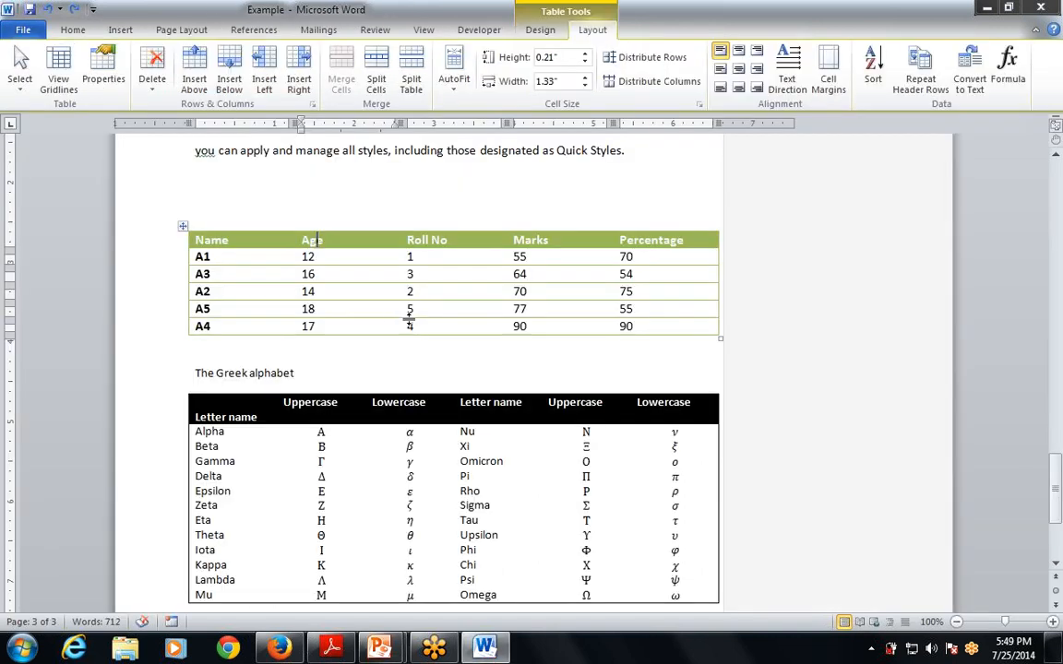
pyautogui.hotkey('alt', 'Tab')
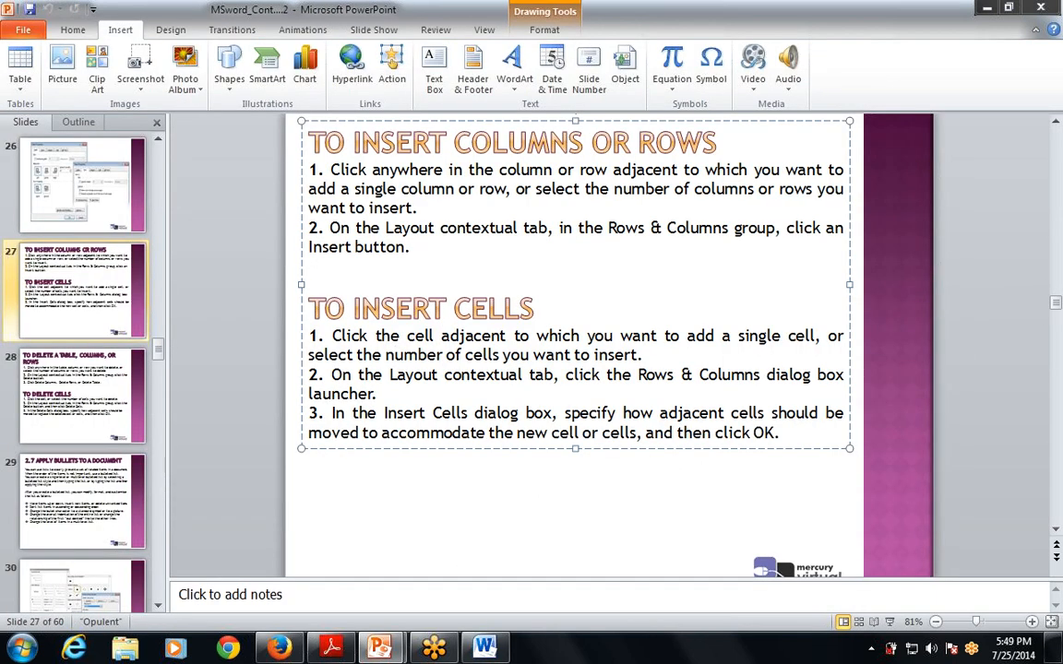
pyautogui.hotkey('alt', 'Tab')
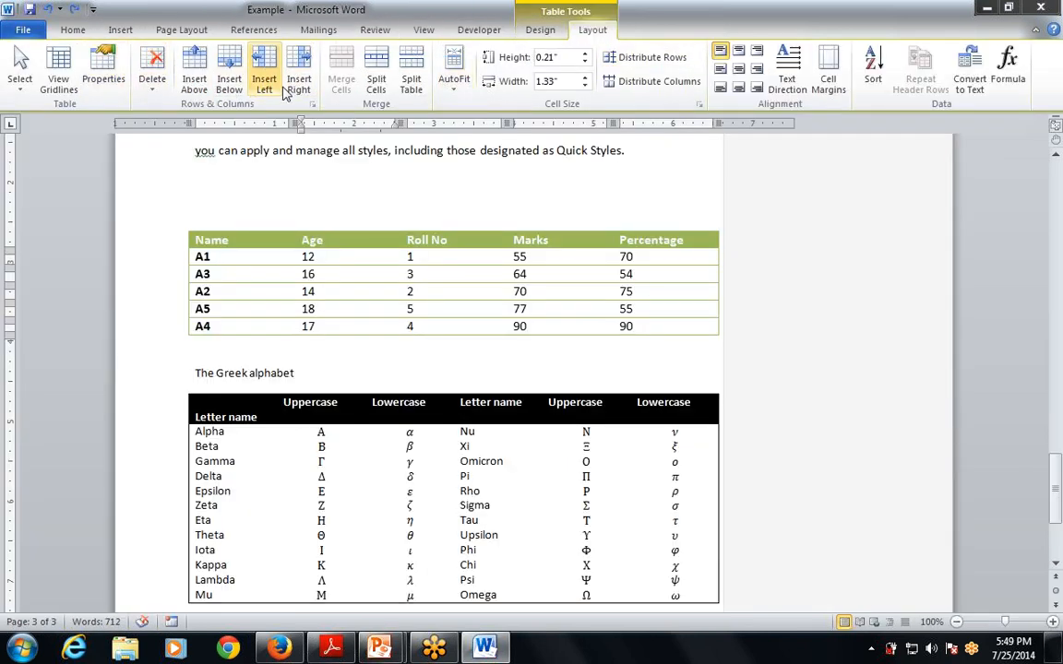
pyautogui.click(313, 105)
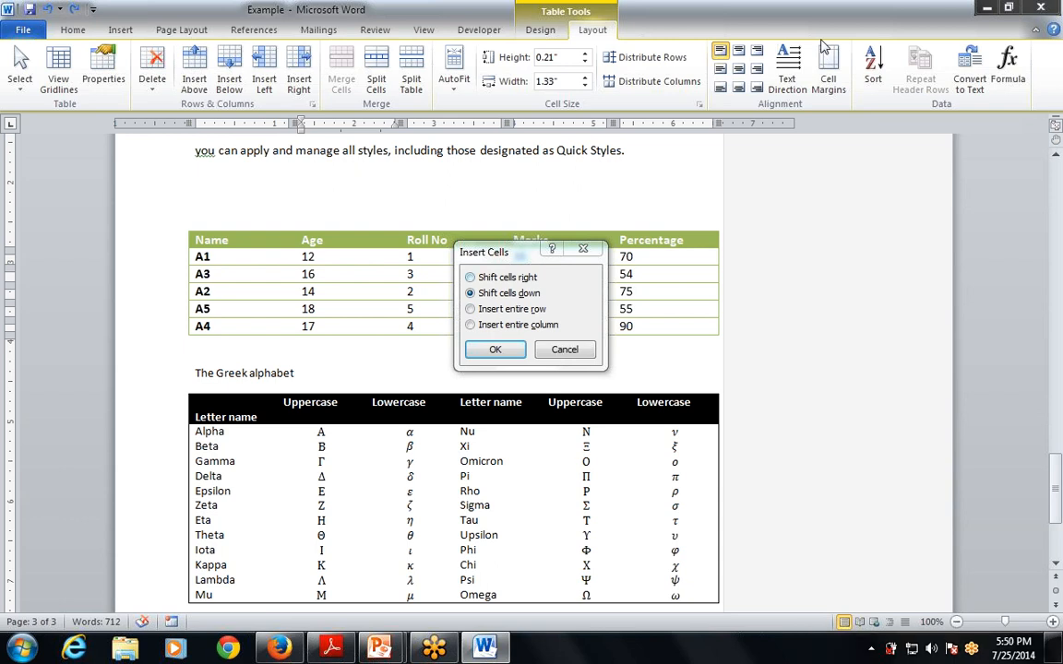
pyautogui.click(470, 279)
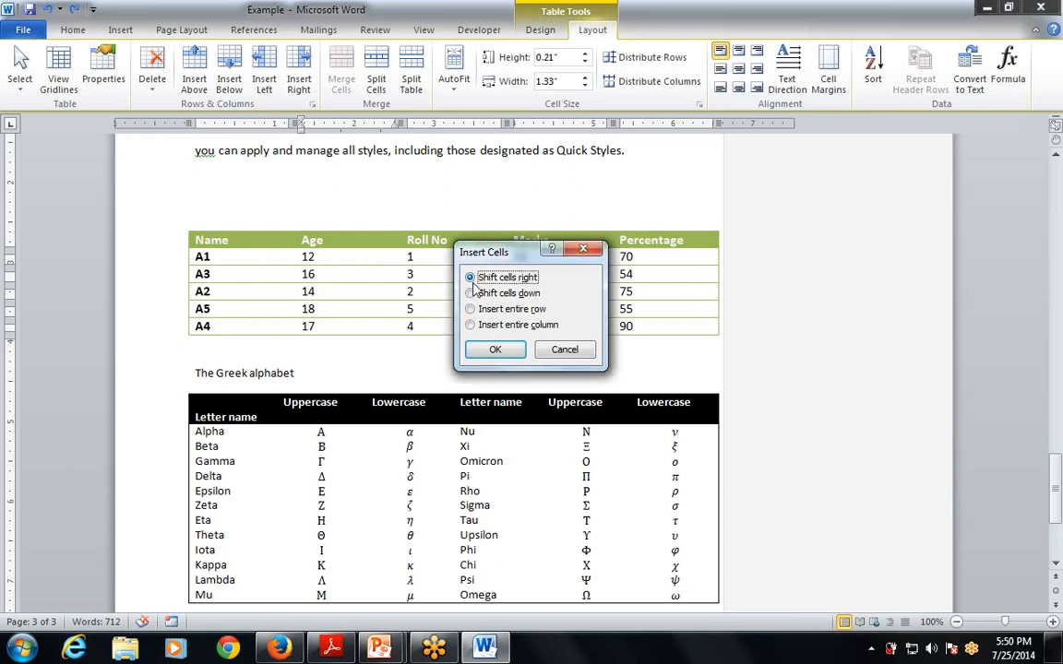
pyautogui.click(496, 352)
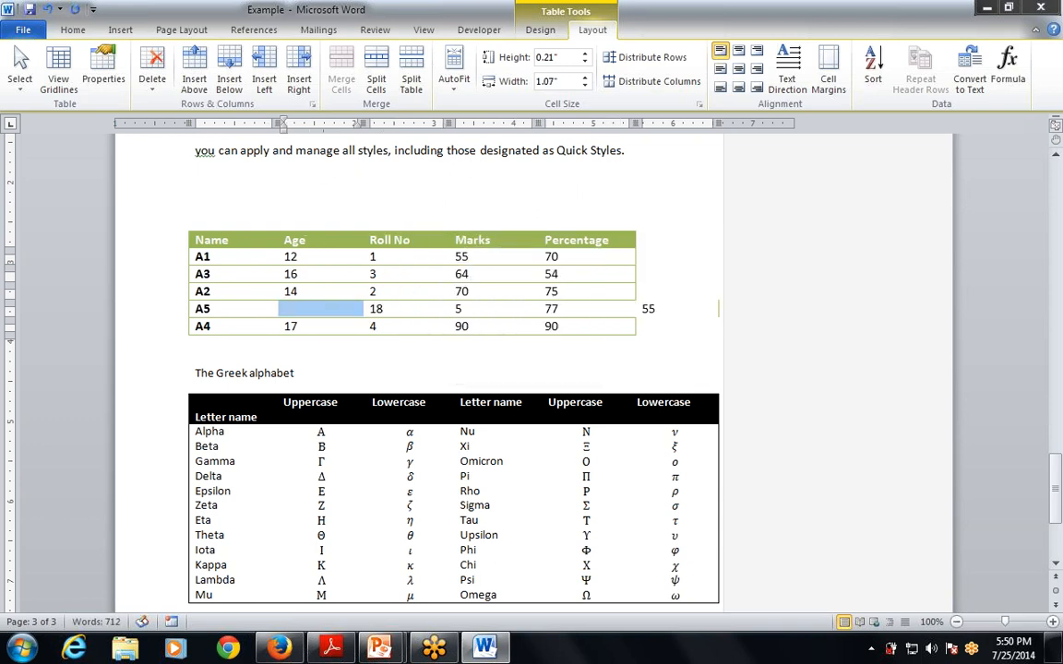
# Go through the cells of the A5 row in the student table to examine how its values shifted.
pyautogui.doubleClick(649, 309)
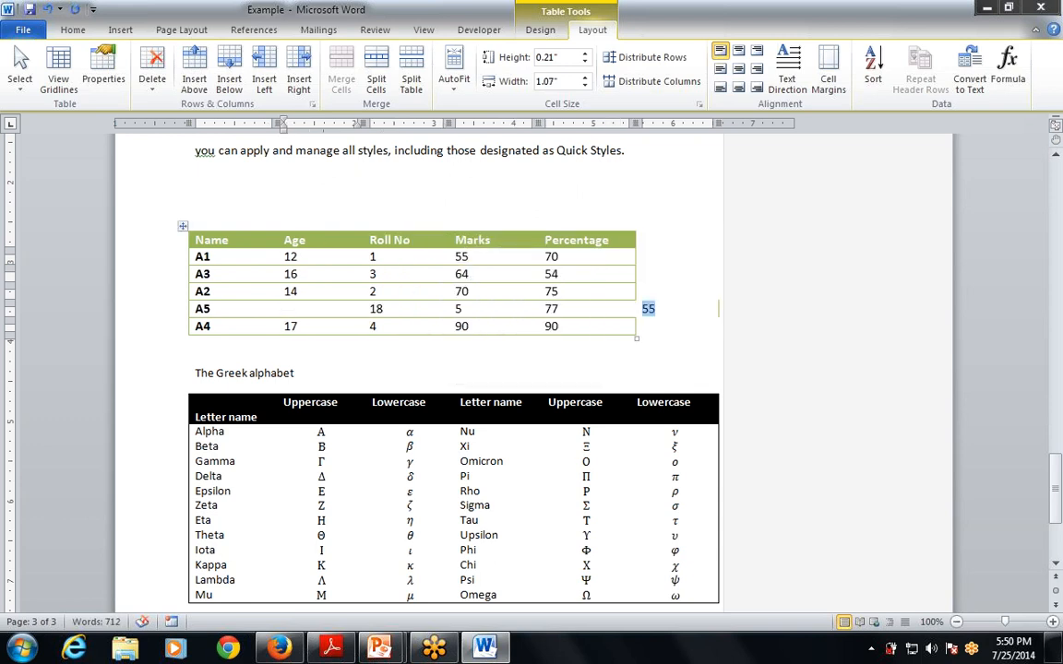
pyautogui.click(285, 308)
pyautogui.moveTo(288, 309); pyautogui.dragTo(221, 309)
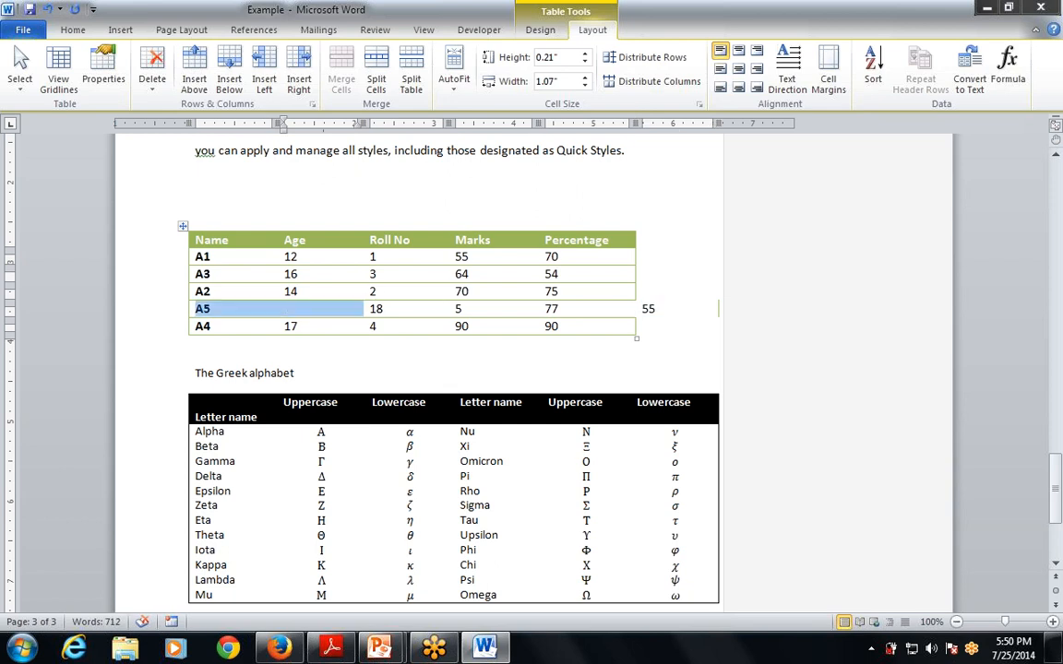
pyautogui.click(300, 310)
pyautogui.click(375, 308)
pyautogui.click(456, 309)
pyautogui.click(648, 310)
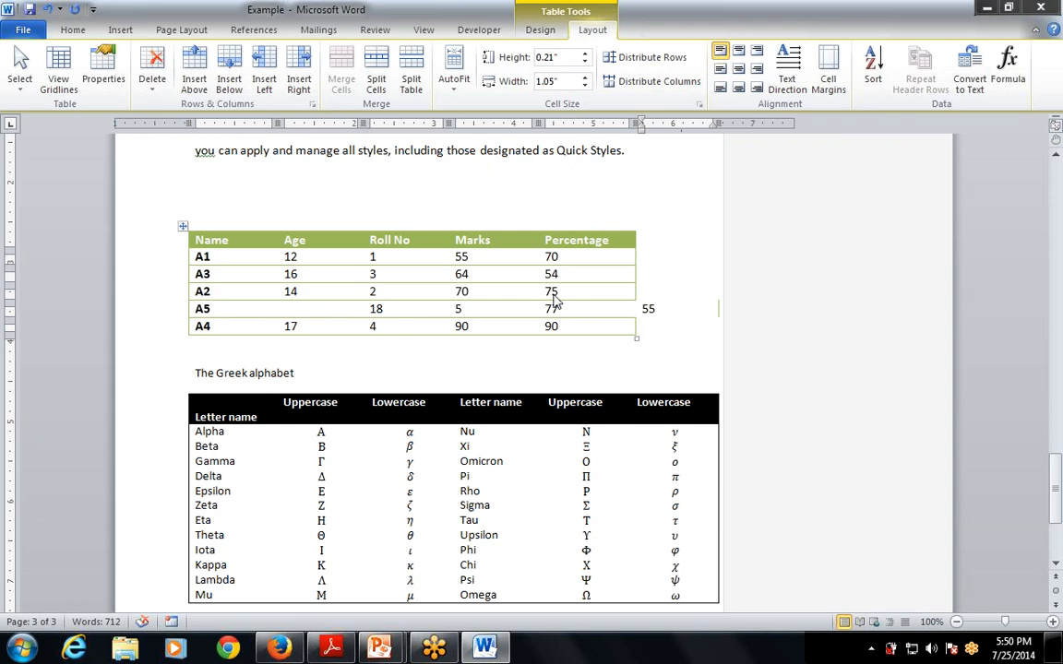
# Switch to PowerPoint, go to slide 58 in normal view, and highlight "Position the cursor anywhere in the document.".
pyautogui.hotkey('alt', 'Tab')
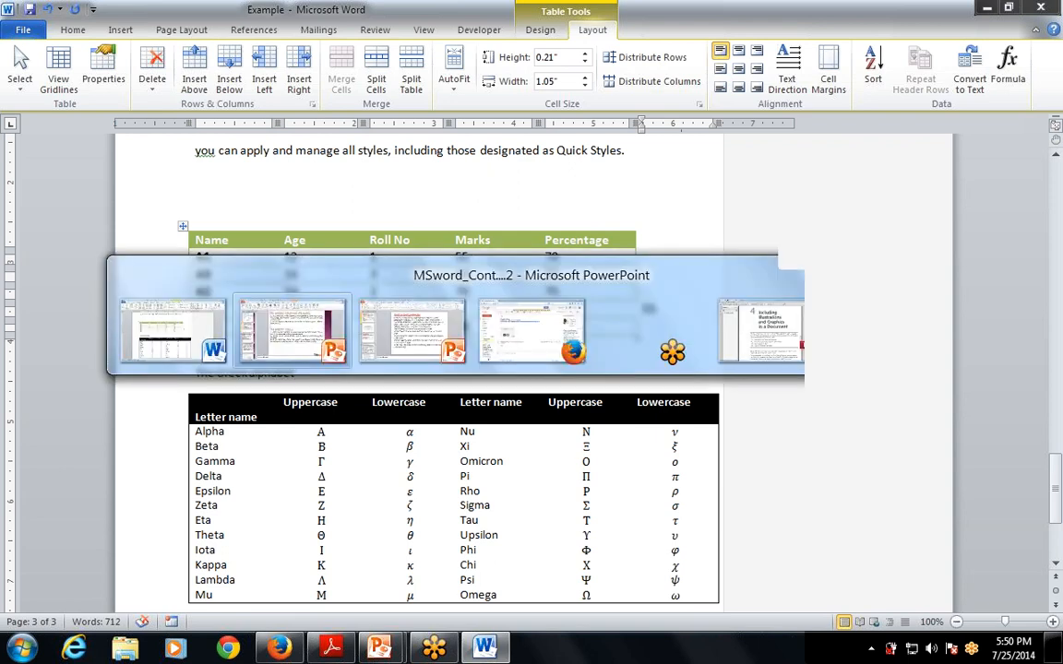
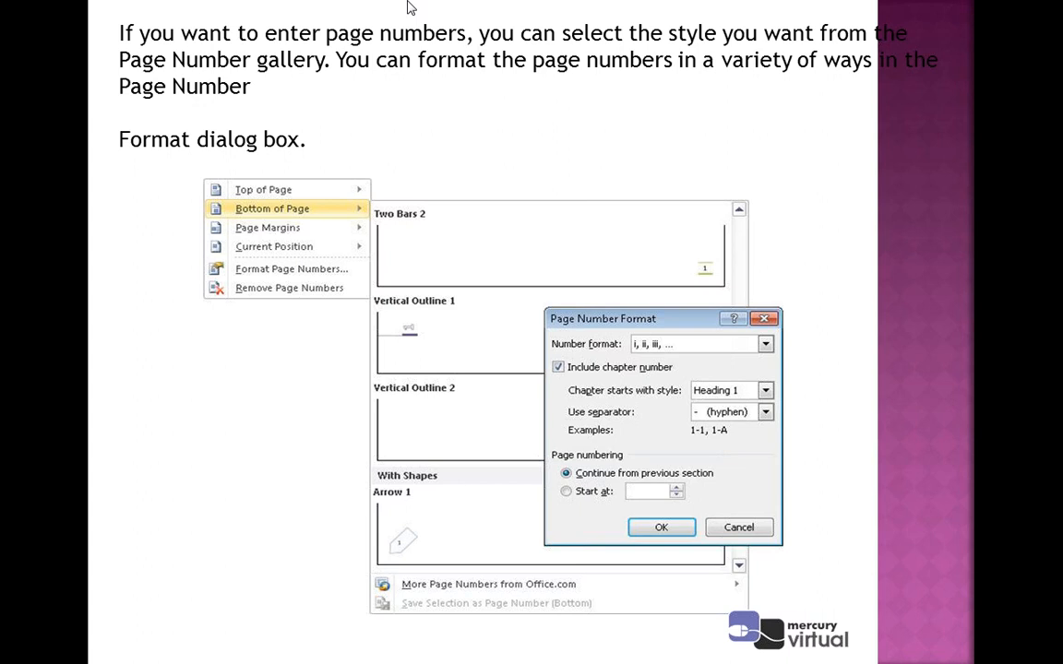
pyautogui.click(373, 372)
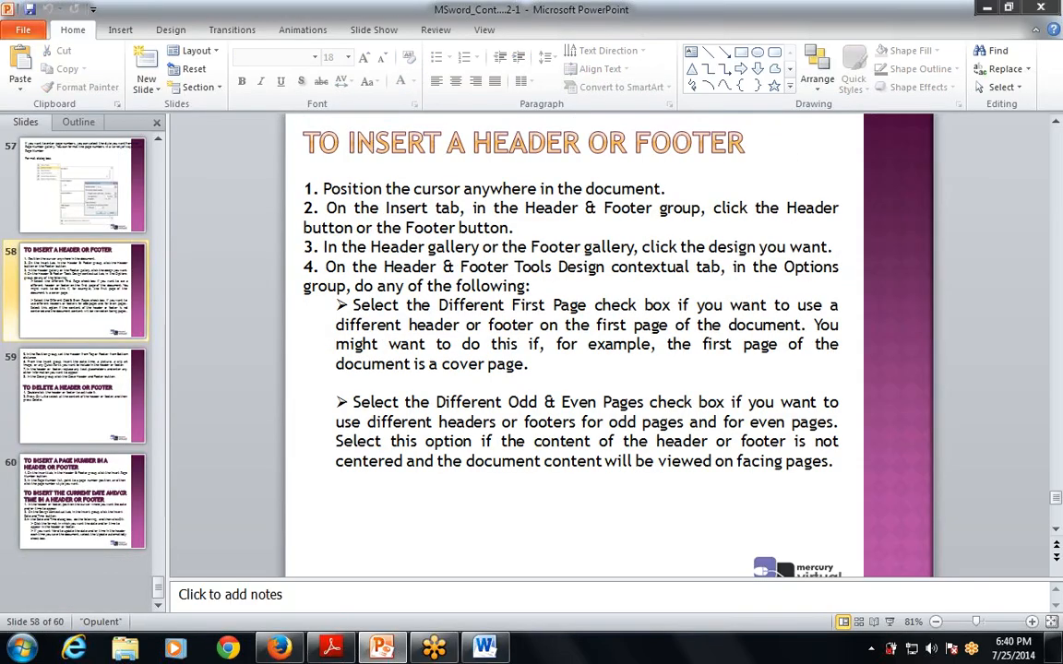
pyautogui.moveTo(324, 189); pyautogui.dragTo(672, 189)
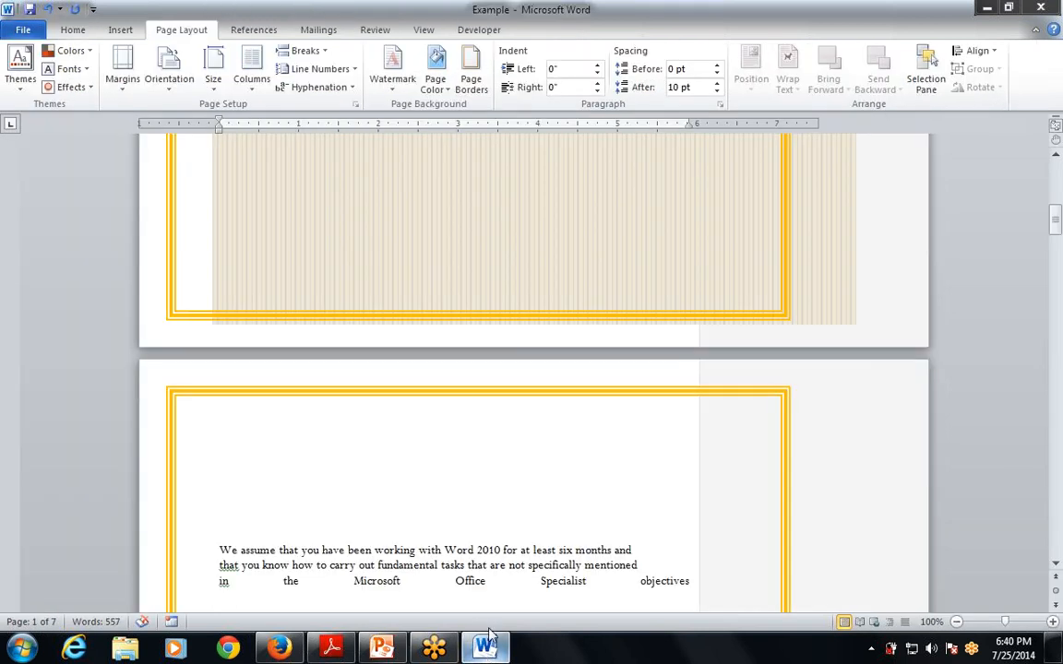
# In Word, open and close the page header area, then place the cursor after "this section." on page 3.
pyautogui.doubleClick(375, 481)
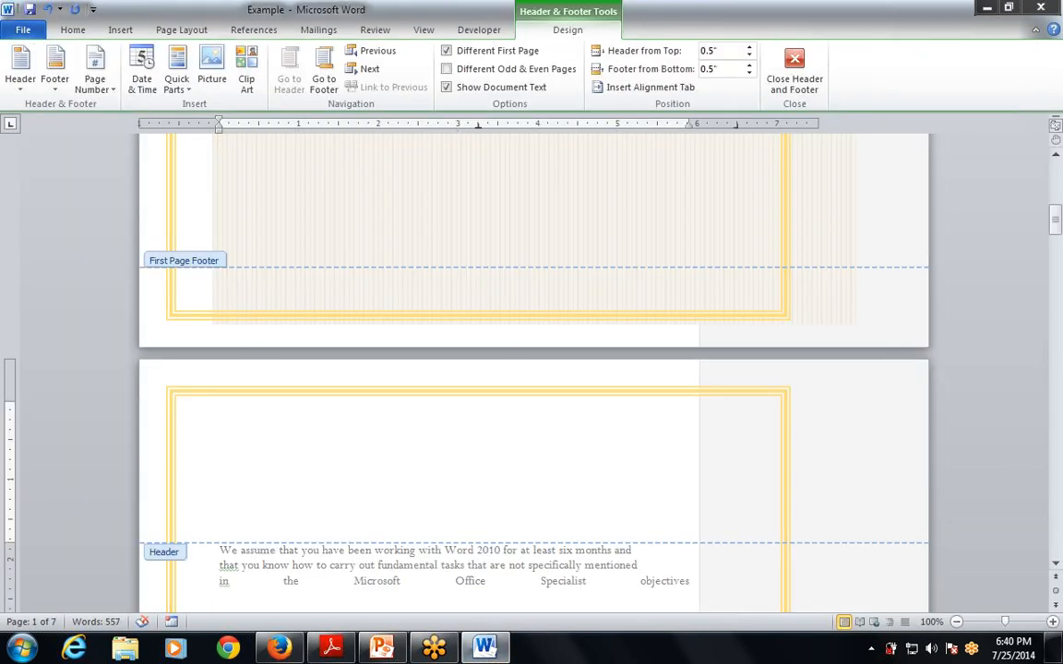
pyautogui.scroll(3, 462, 369)
pyautogui.click(794, 74)
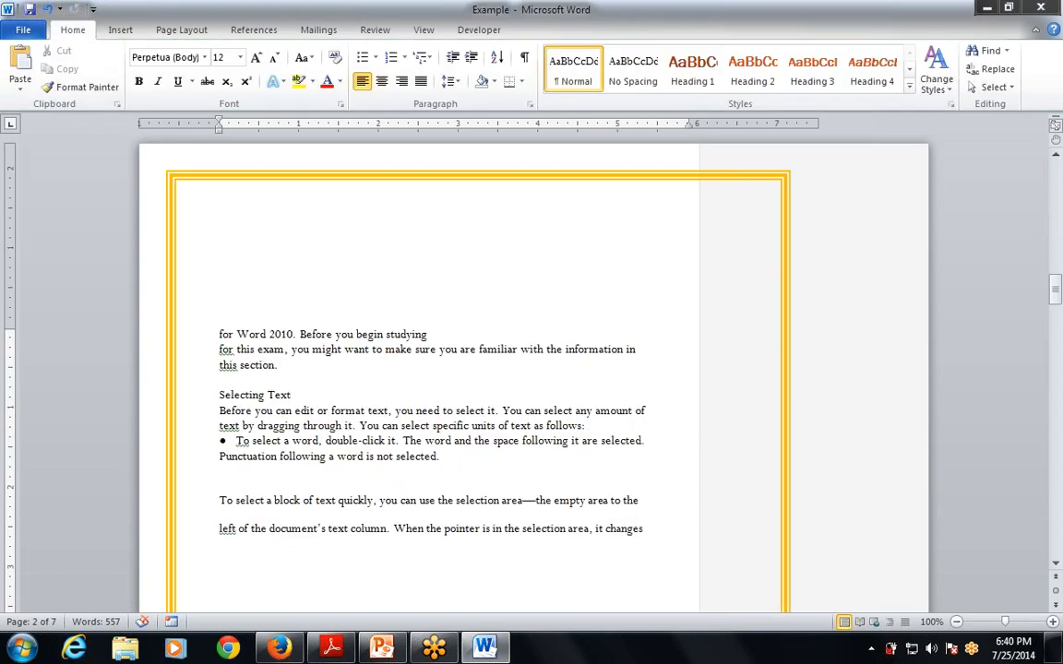
pyautogui.click(277, 365)
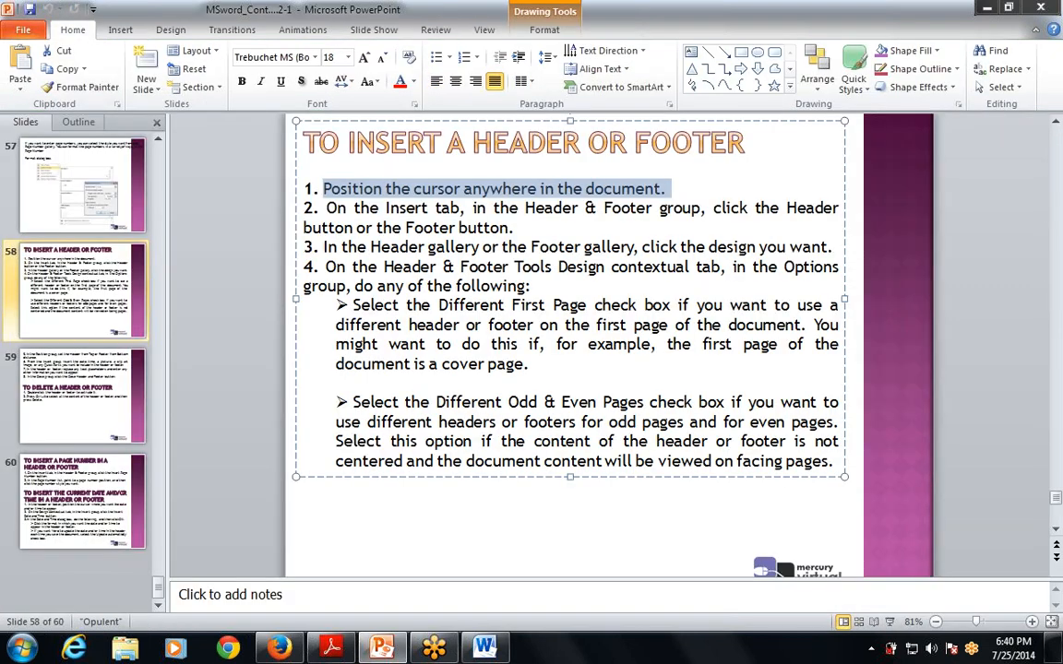
# Highlight instruction 2 on the PowerPoint header or footer slide, then insert the built-in Alphabet header in the Word document.
pyautogui.moveTo(326, 209); pyautogui.dragTo(556, 228)
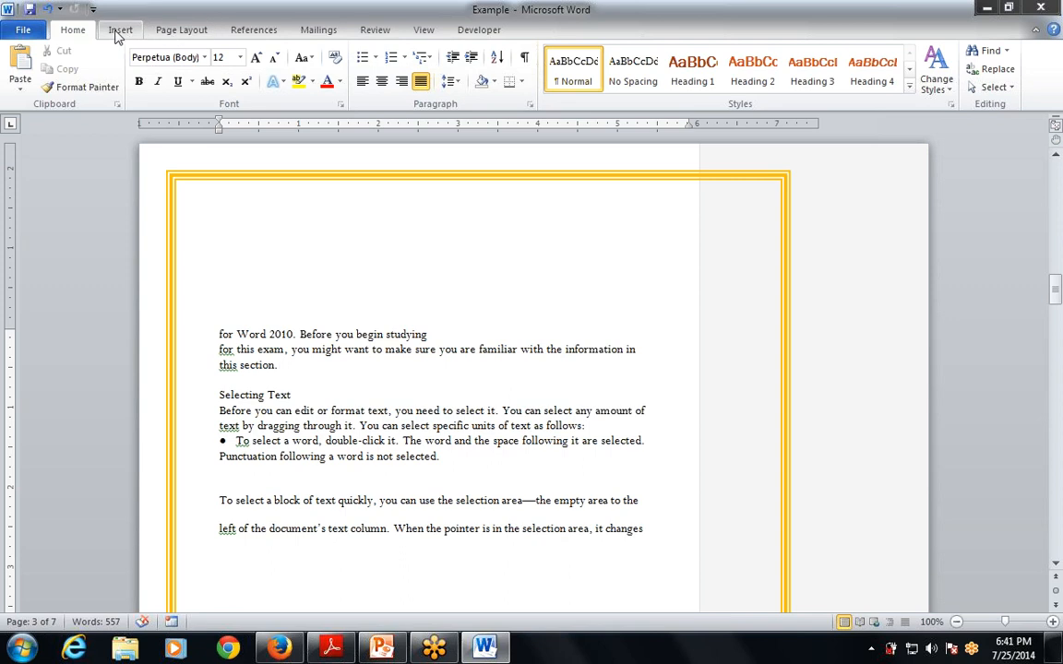
pyautogui.click(120, 30)
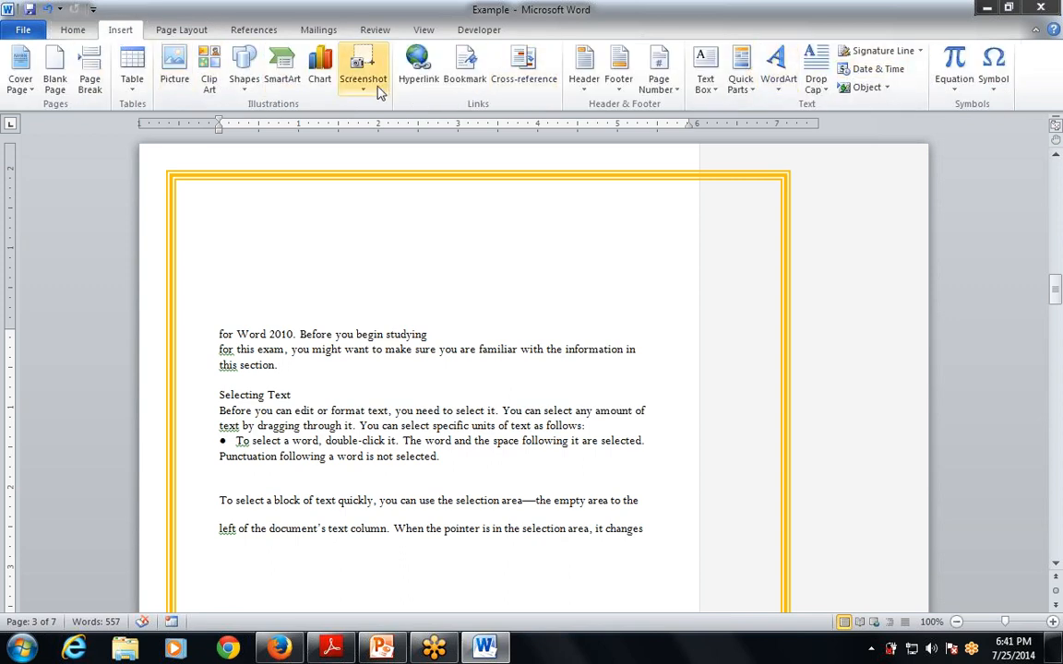
pyautogui.click(585, 73)
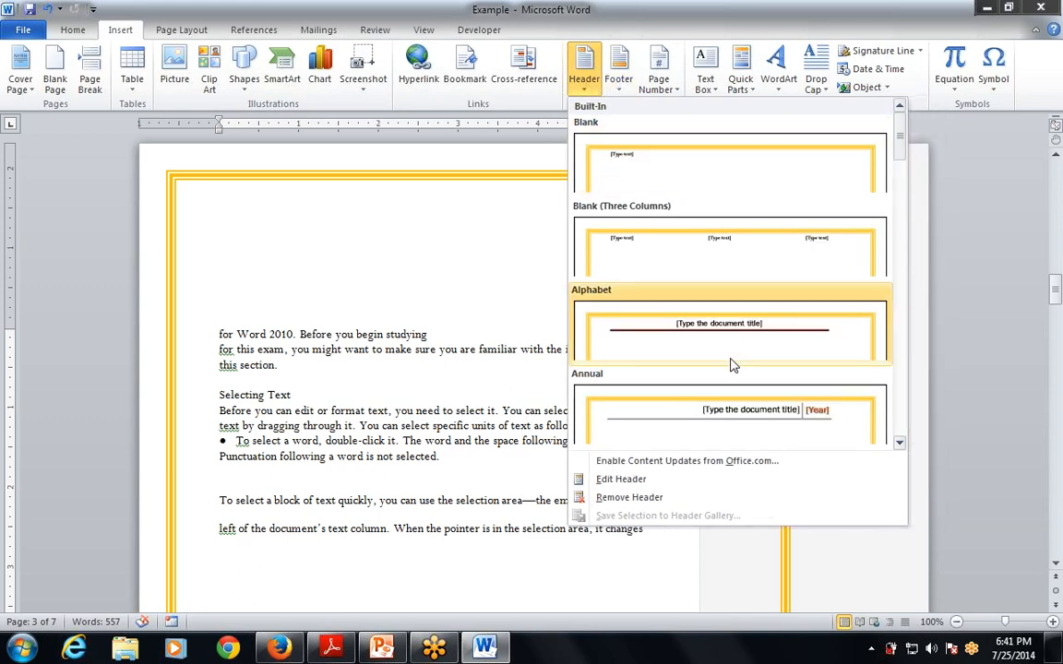
pyautogui.click(725, 355)
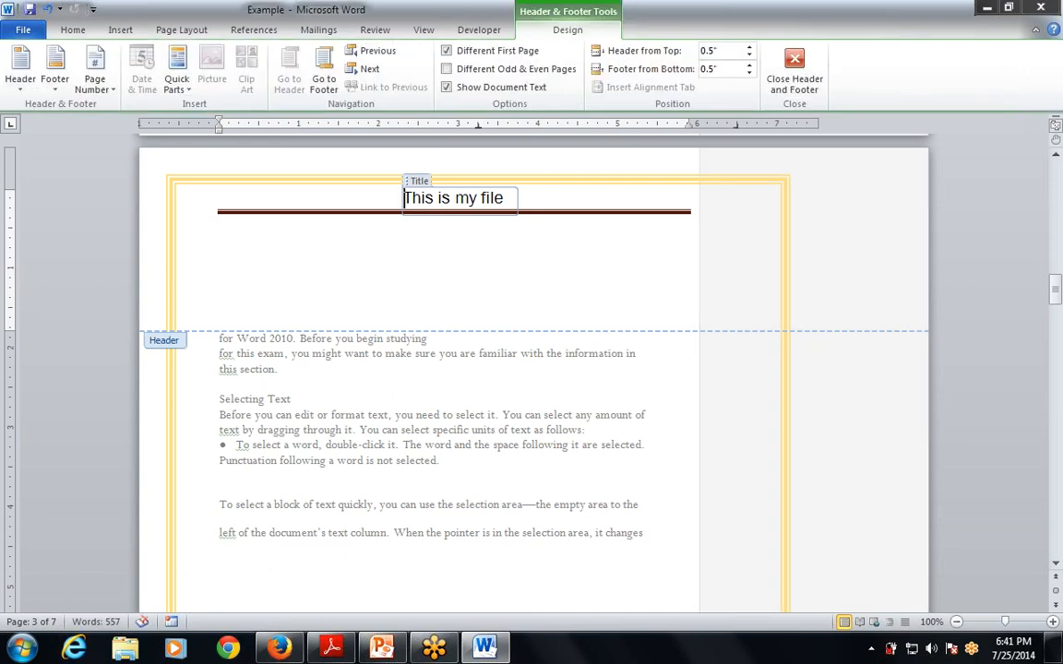
# Replace the header's title text with "Chapter-3" and leave header editing.
pyautogui.press('Delete')
pyautogui.press('Delete')
pyautogui.press('Delete')
pyautogui.press('Delete')
pyautogui.press('Delete')
pyautogui.press('Delete')
pyautogui.press('Delete')
pyautogui.press('Delete')
pyautogui.press('Delete')
pyautogui.press('Delete')
pyautogui.press('Delete')
pyautogui.press('Delete')
pyautogui.press('Delete')
pyautogui.press('Delete')
pyautogui.press('Delete')
pyautogui.write('C')
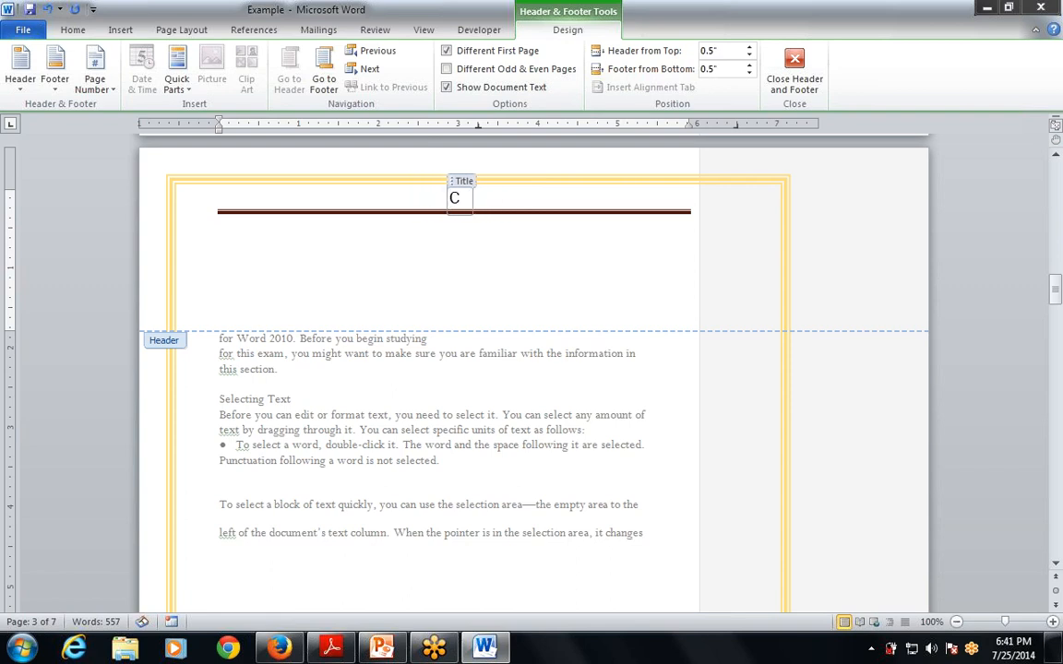
pyautogui.write('hapter-3')
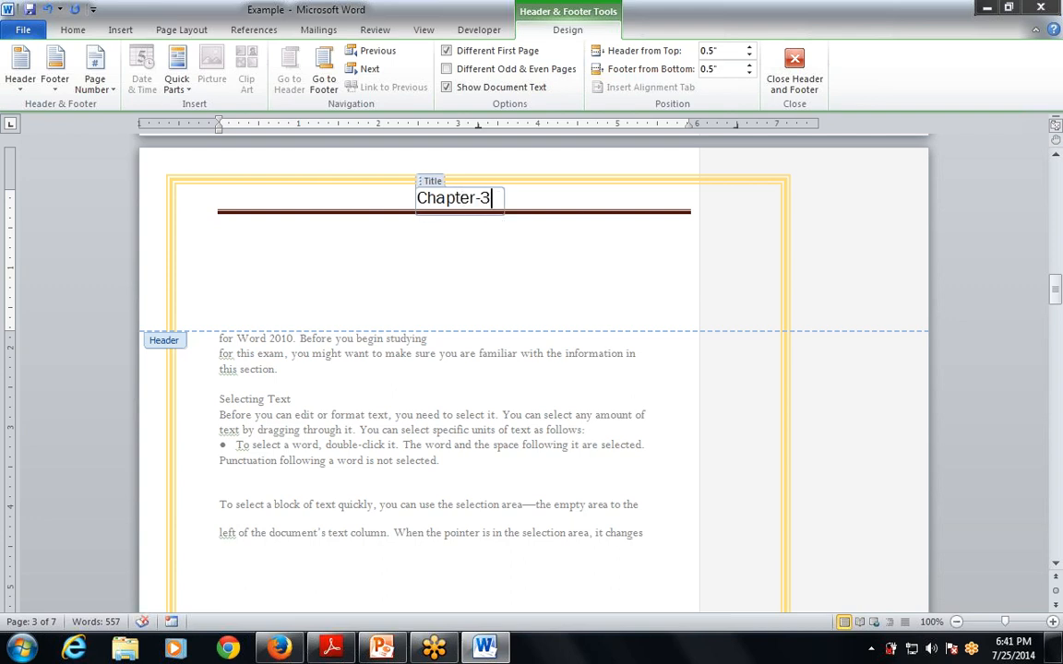
pyautogui.click(537, 280)
pyautogui.click(794, 73)
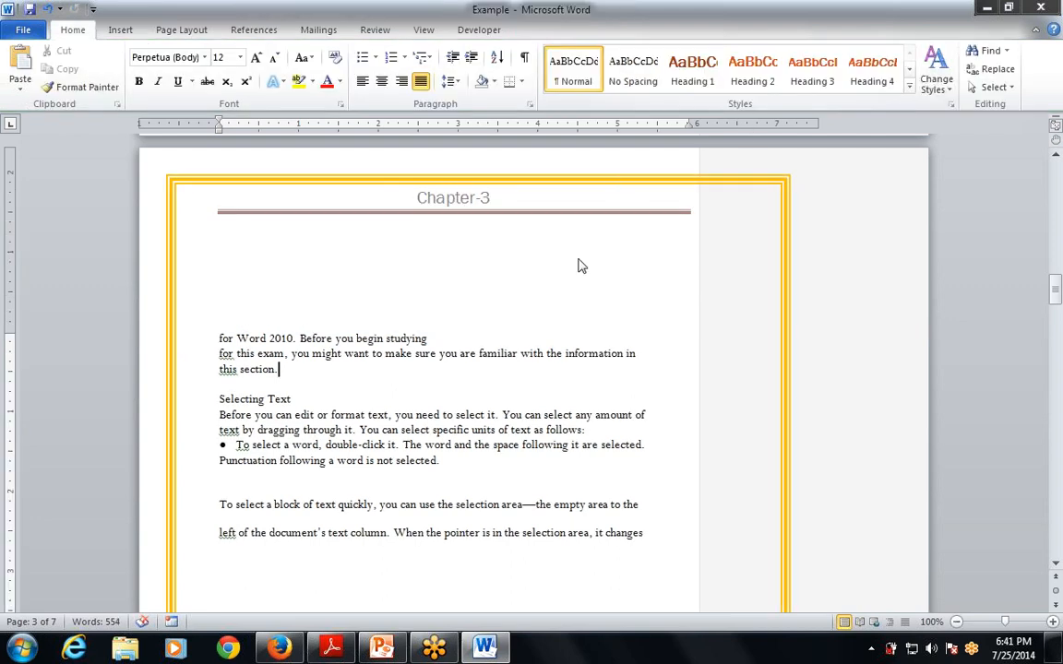
# Look through the document's pages from the cover to the tables to examine where the header appears.
pyautogui.scroll(3, 568, 277)
pyautogui.scroll(5, 464, 372)
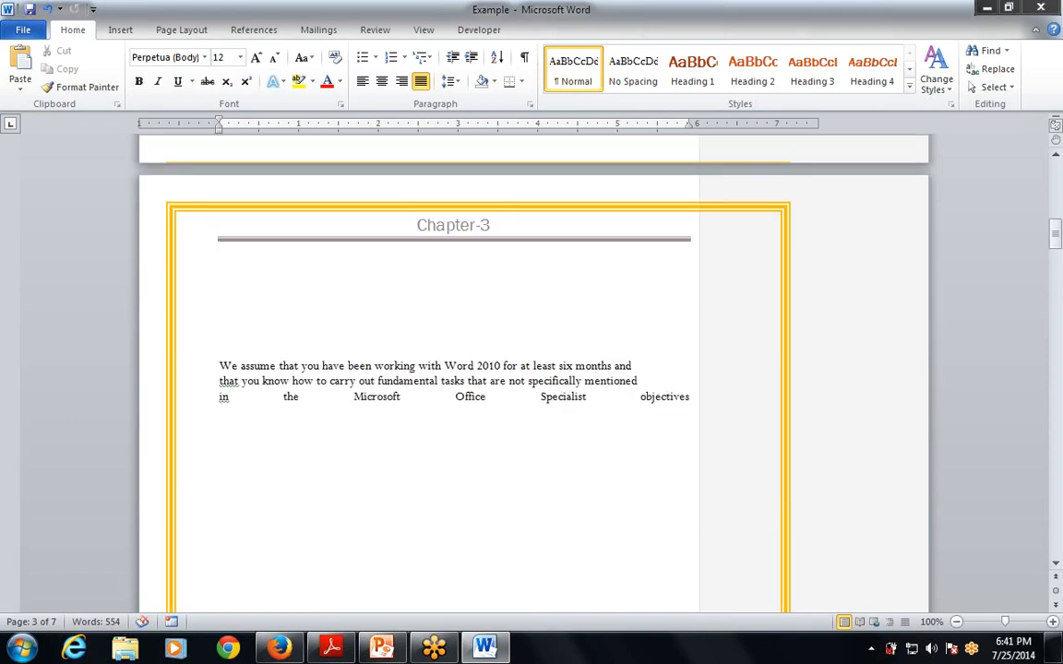
pyautogui.scroll(-2, 442, 570)
pyautogui.scroll(15, 450, 481)
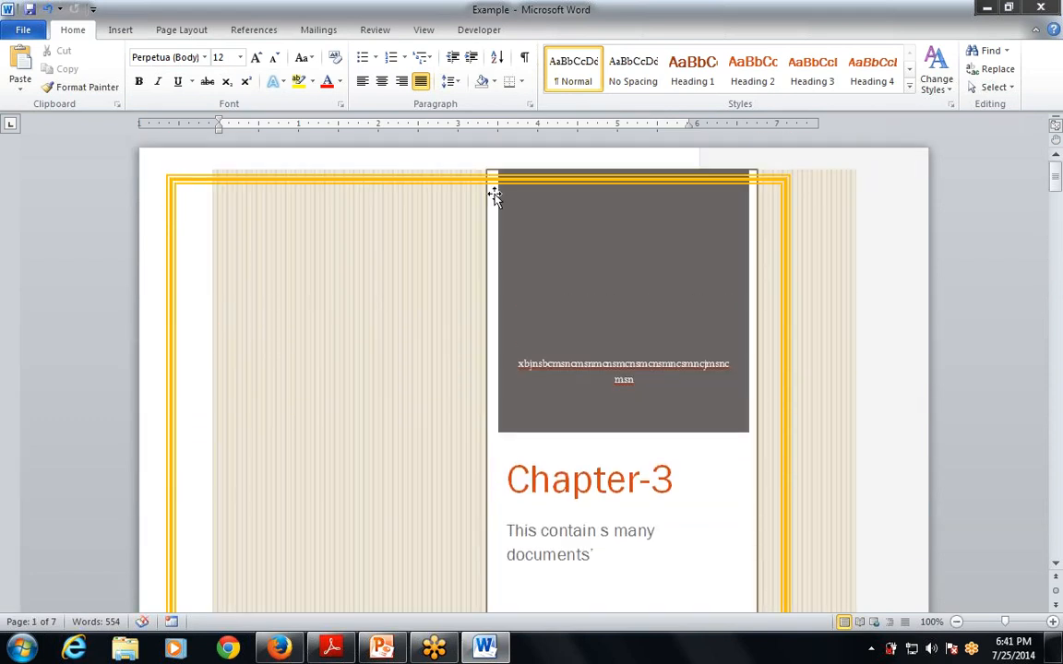
pyautogui.scroll(-15, 494, 196)
pyautogui.scroll(4, 493, 315)
pyautogui.scroll(-10, 470, 396)
pyautogui.scroll(-20, 442, 316)
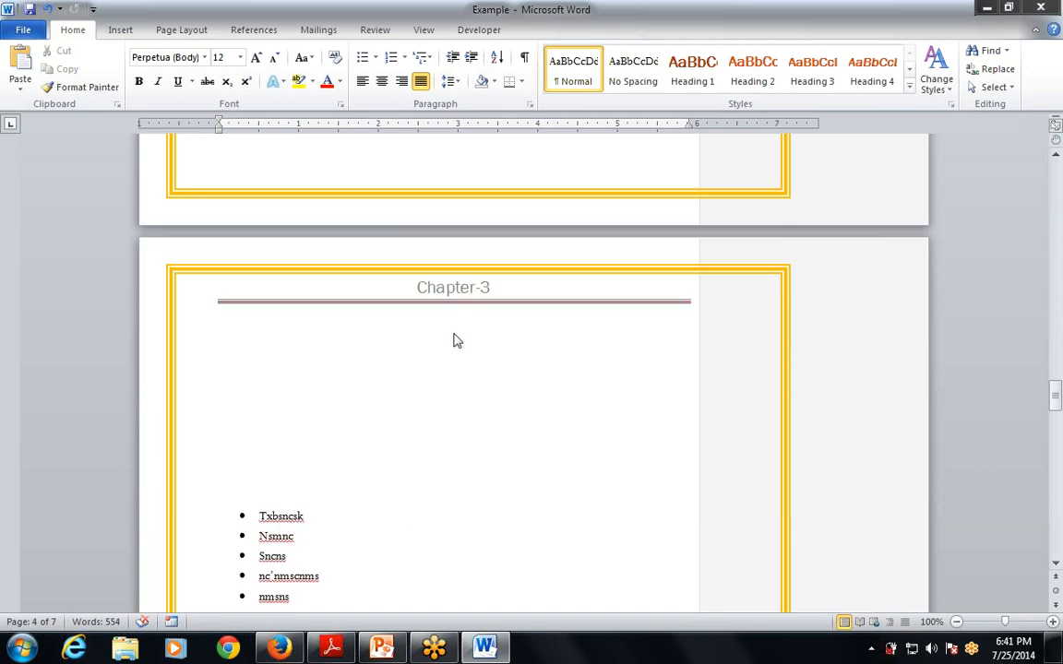
pyautogui.scroll(-20, 455, 339)
pyautogui.scroll(-4, 456, 369)
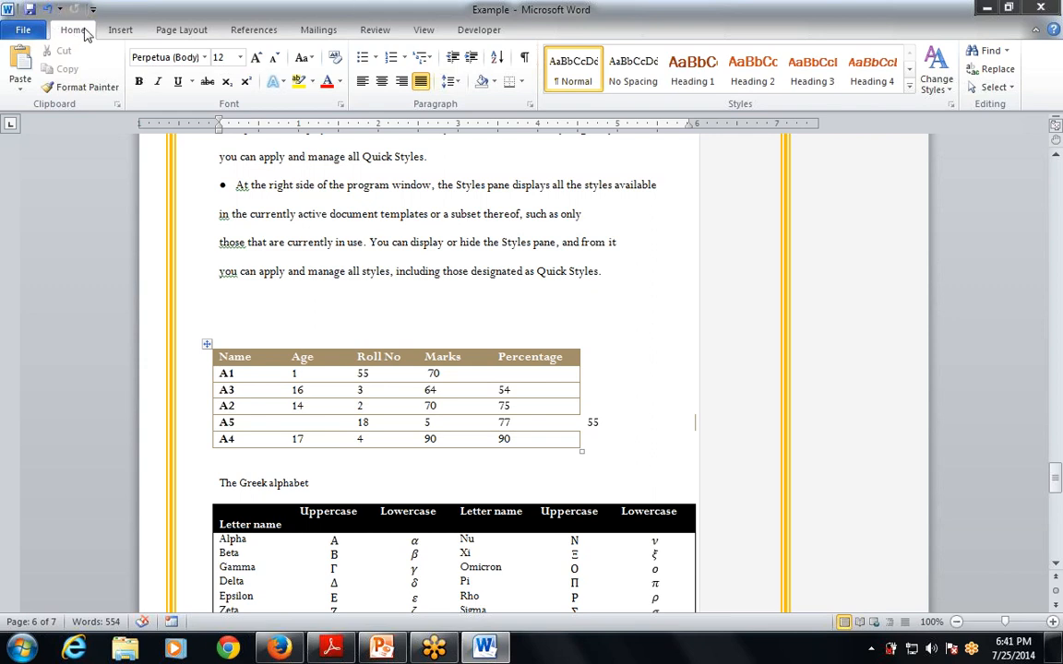
# Insert the built-in Annual footer in the document and leave footer editing.
pyautogui.click(126, 35)
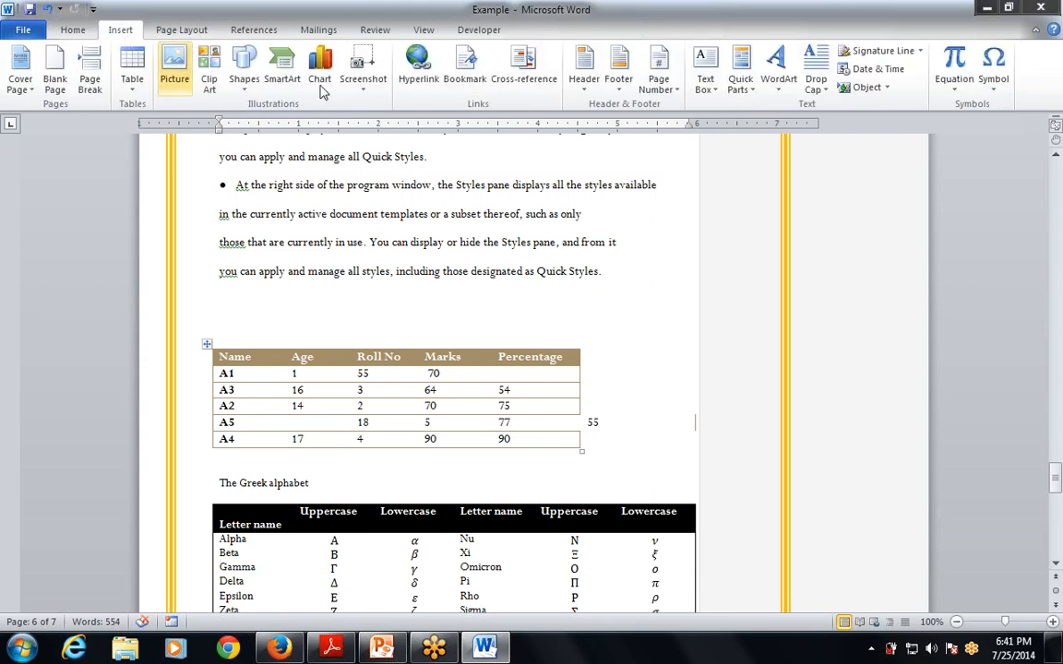
pyautogui.hotkey('alt', 'Tab')
pyautogui.hotkey('alt', 'Tab')
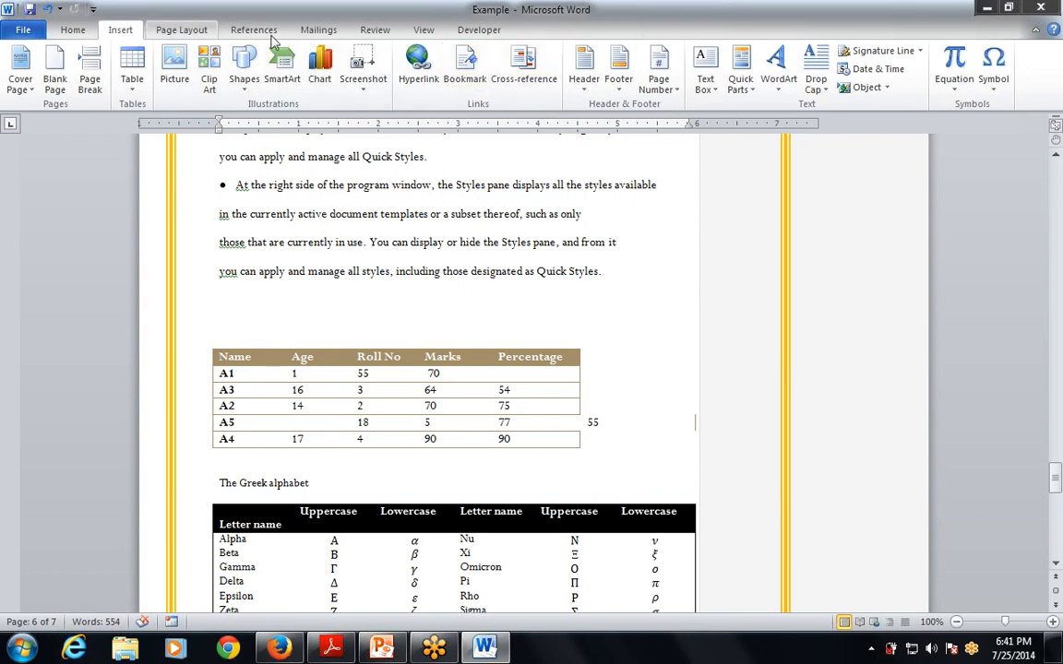
pyautogui.click(618, 60)
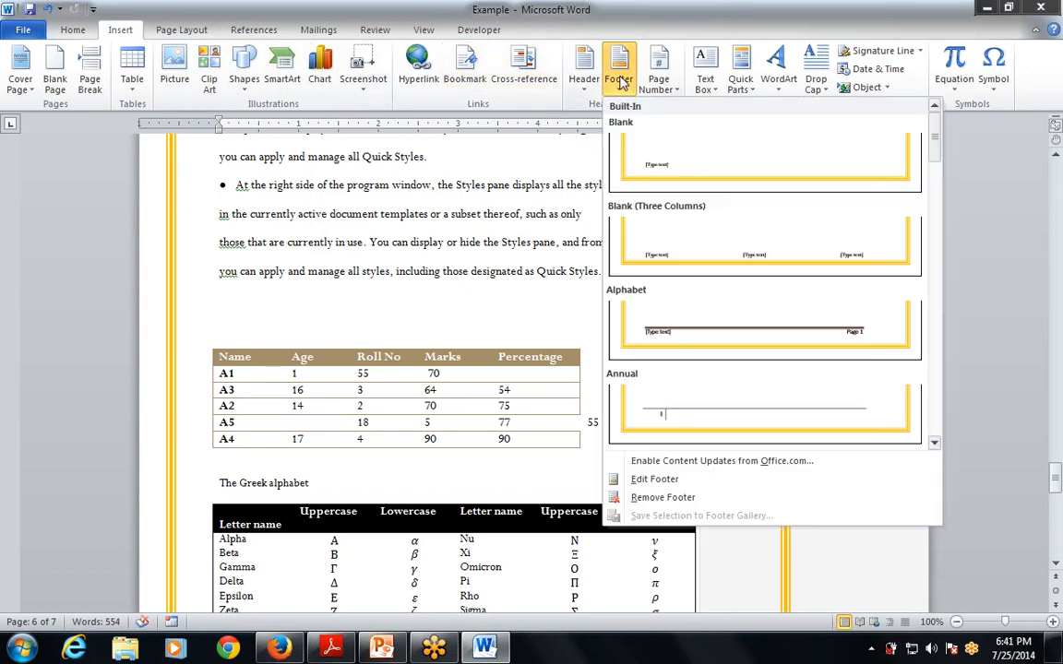
pyautogui.click(685, 404)
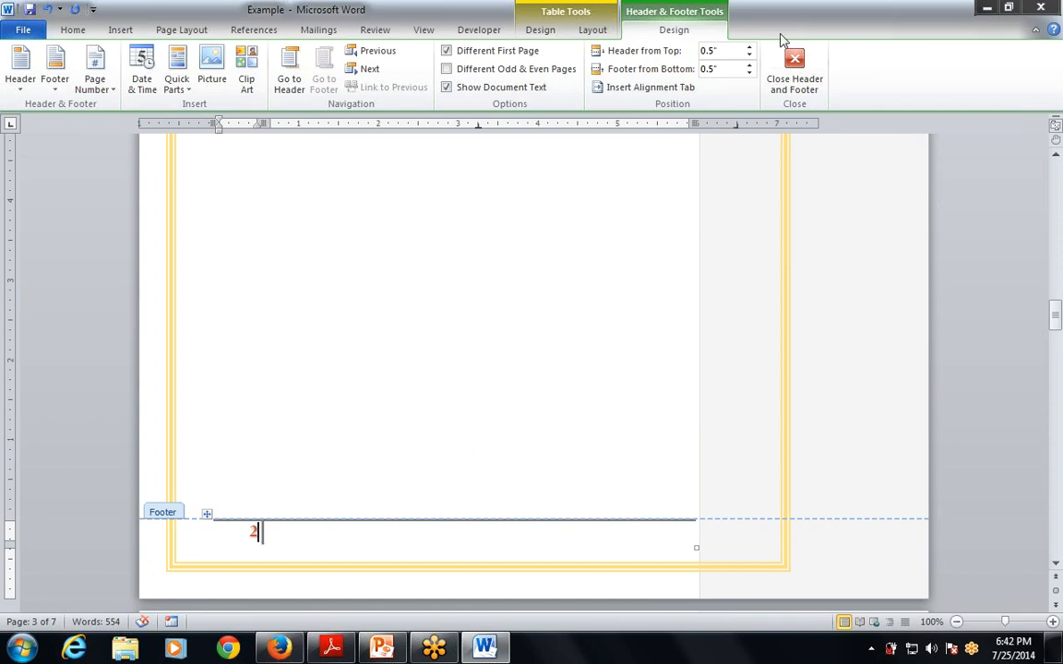
pyautogui.click(796, 74)
# Look through the bottoms of the pages to examine the page numbers in the footer.
pyautogui.scroll(5, 257, 415)
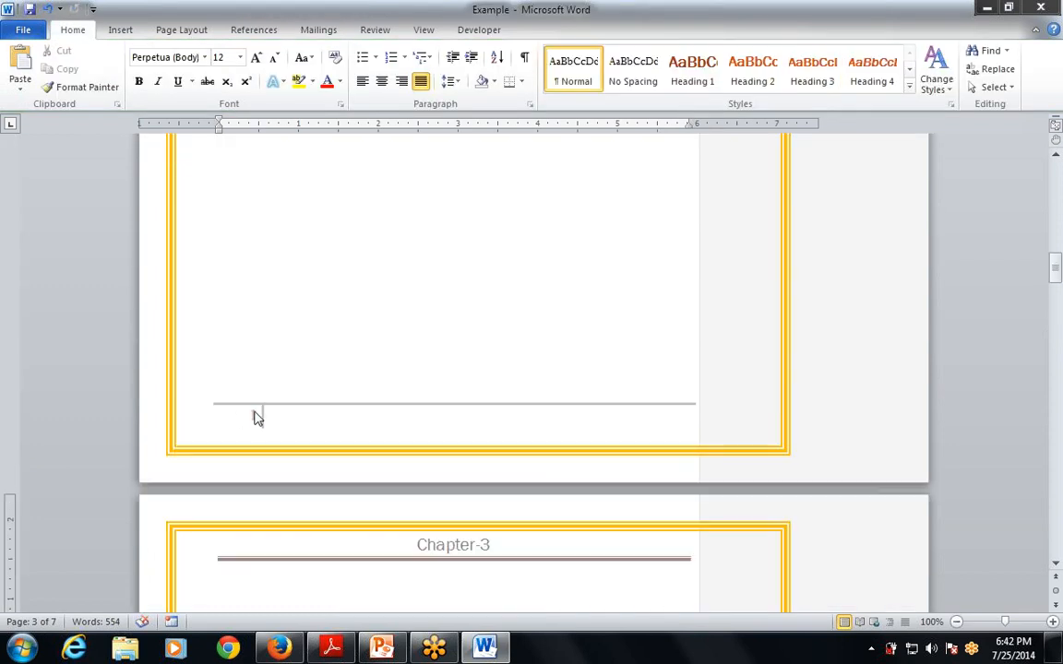
pyautogui.scroll(2, 255, 416)
pyautogui.scroll(-8, 262, 535)
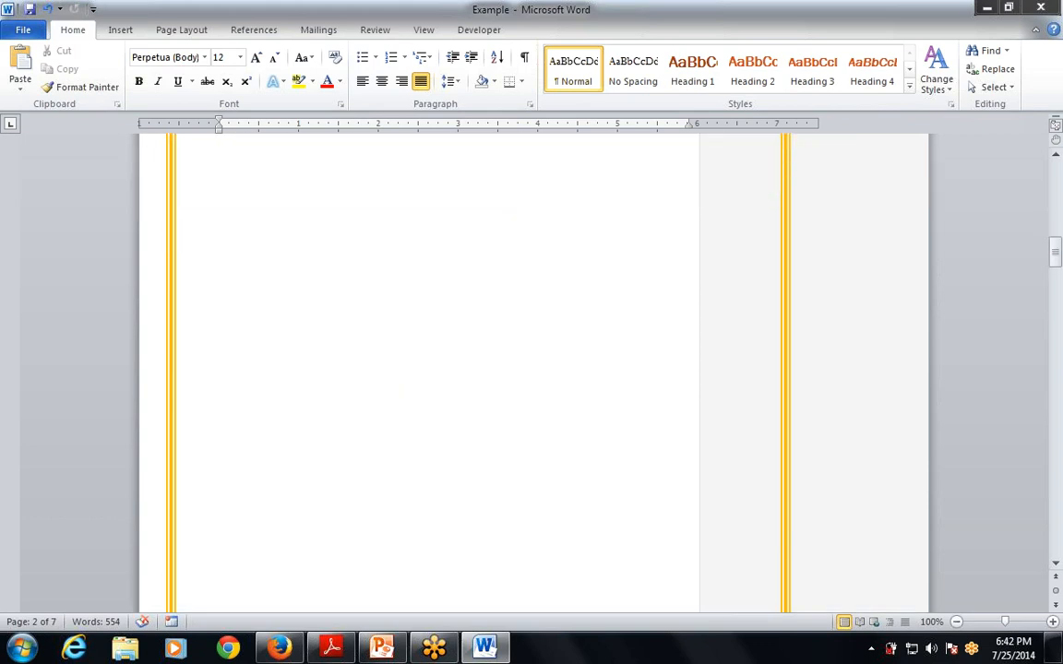
pyautogui.scroll(10, 254, 420)
pyautogui.scroll(-6, 254, 420)
pyautogui.scroll(6, 249, 420)
pyautogui.scroll(-3, 249, 420)
pyautogui.scroll(5, 249, 420)
pyautogui.scroll(-3, 250, 417)
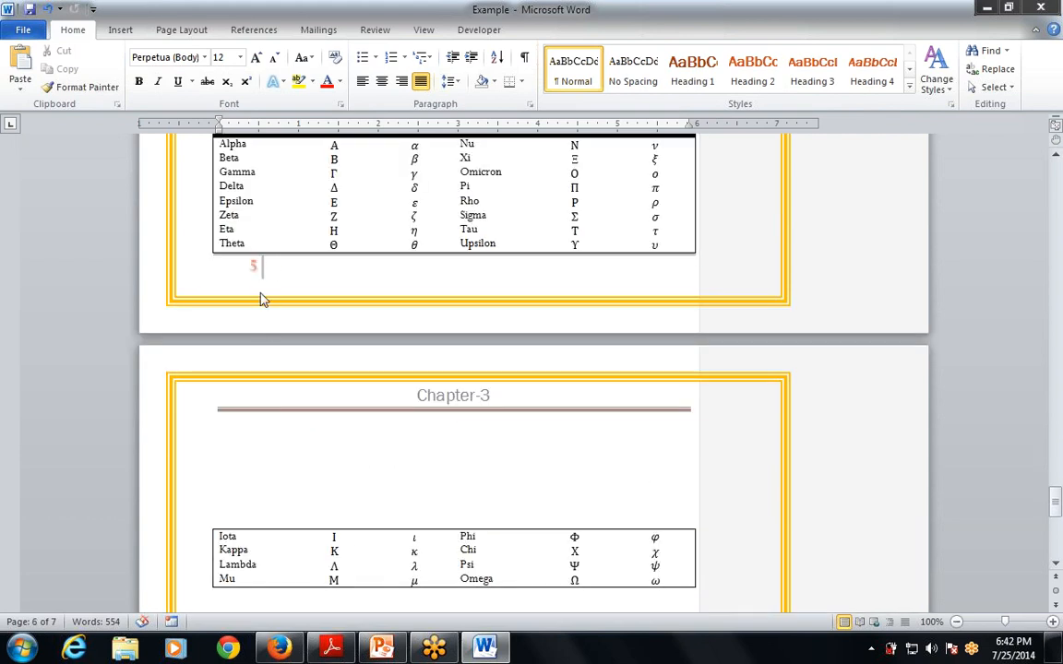
# Look back through the document from the last table to the page after the cover to examine each page's header and footer.
pyautogui.scroll(-10, 262, 300)
pyautogui.scroll(8, 261, 301)
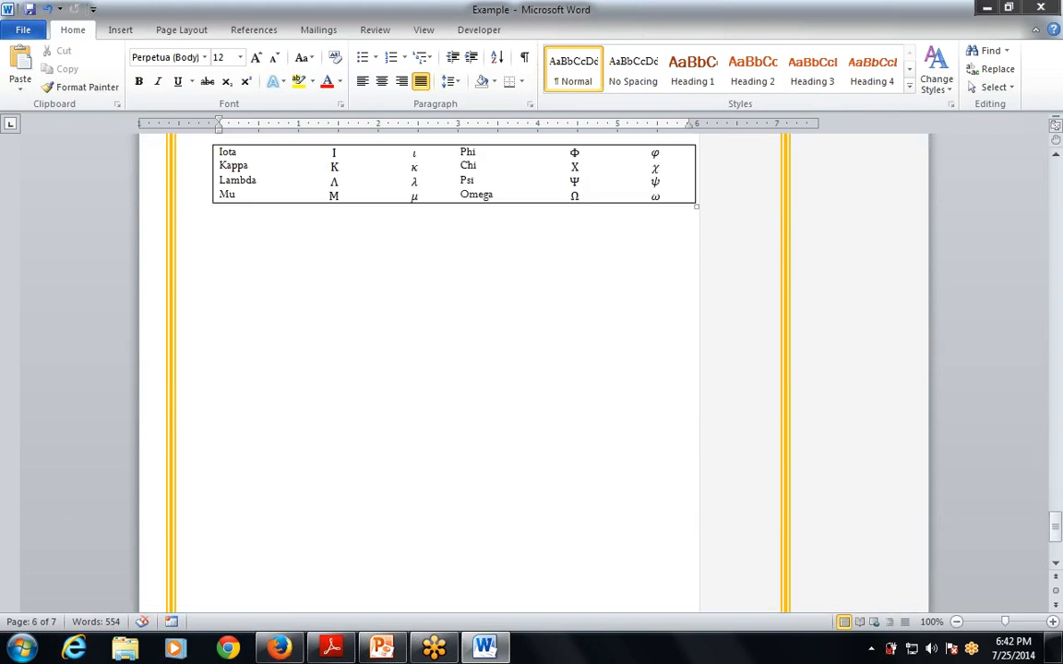
pyautogui.scroll(-8, 261, 300)
pyautogui.scroll(15, 254, 461)
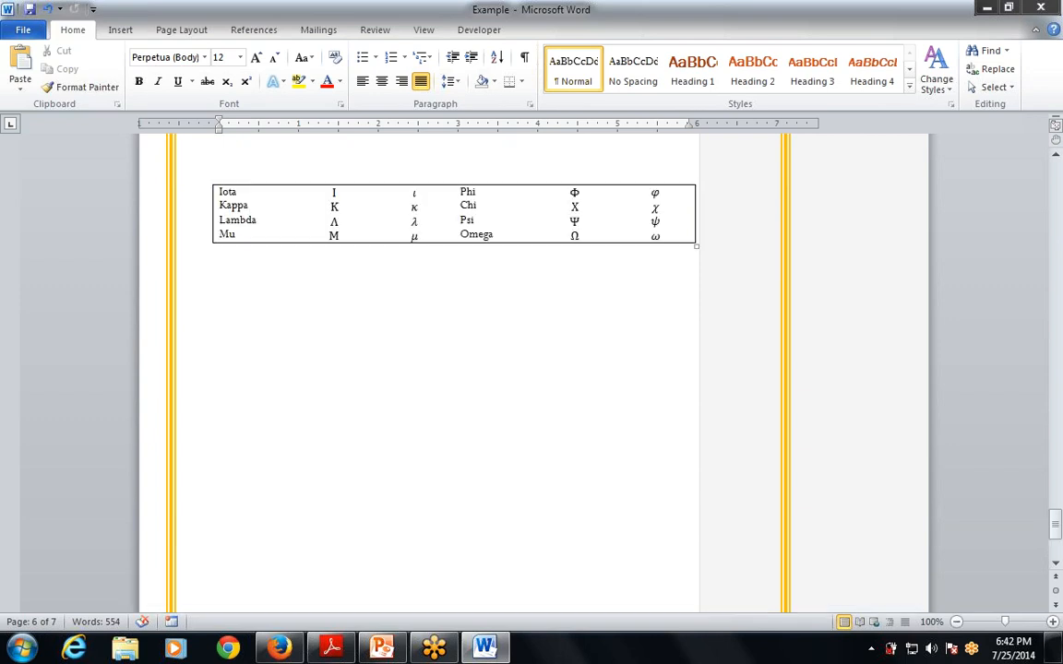
pyautogui.scroll(8, 249, 449)
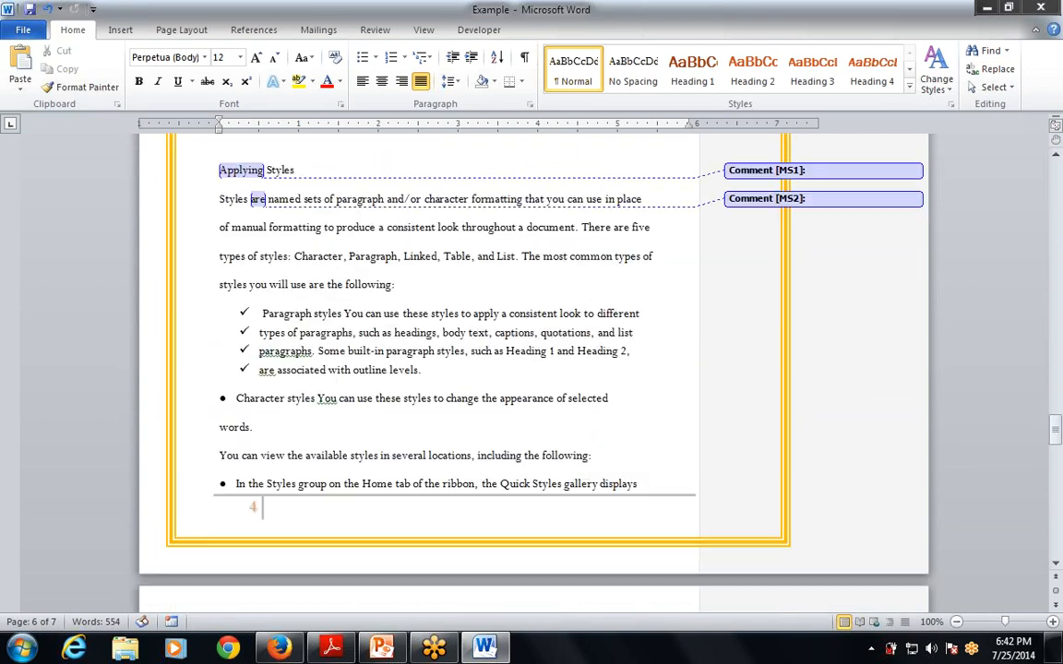
pyautogui.scroll(8, 249, 442)
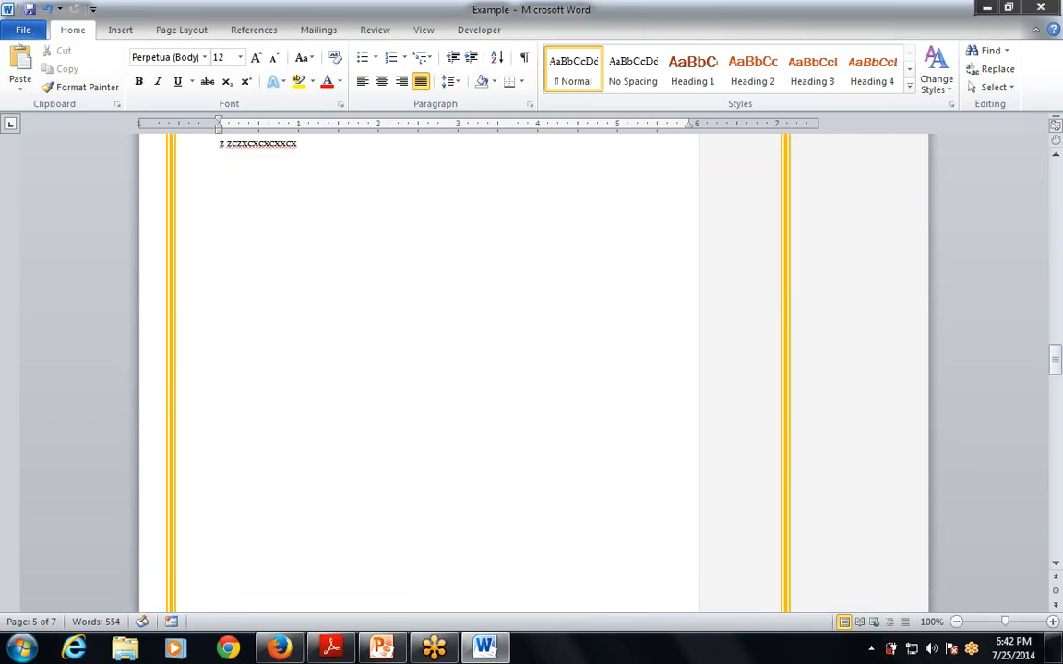
pyautogui.scroll(20, 249, 442)
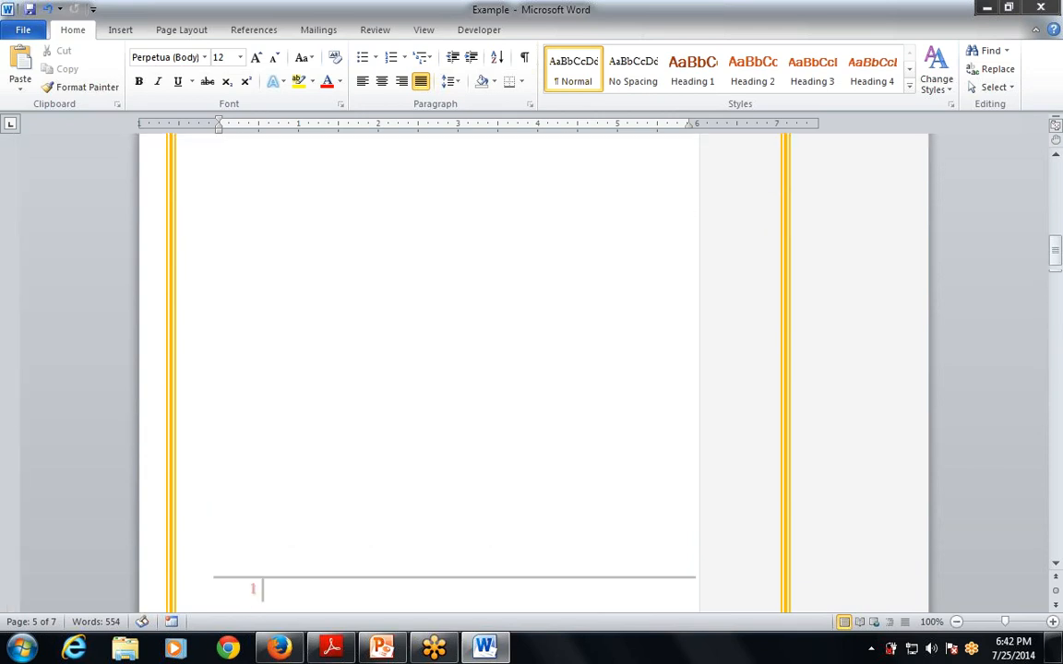
pyautogui.scroll(20, 249, 442)
pyautogui.scroll(-15, 242, 436)
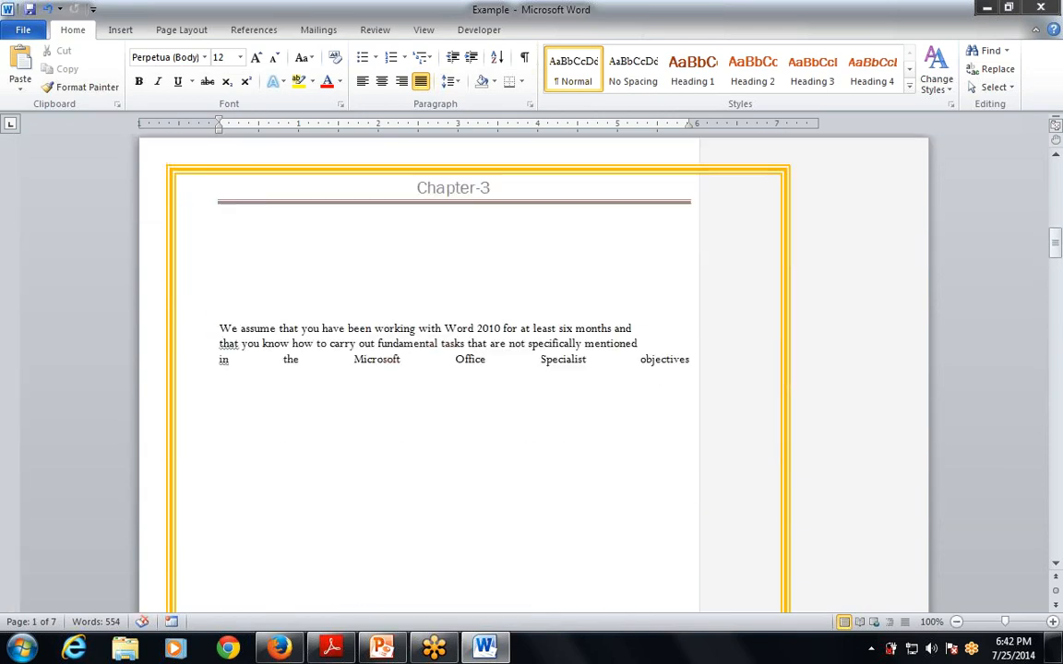
# Switch to PowerPoint and read the instructions on slide 59 for deleting a header or footer, highlighting the key phrases.
pyautogui.hotkey('alt', 'Tab')
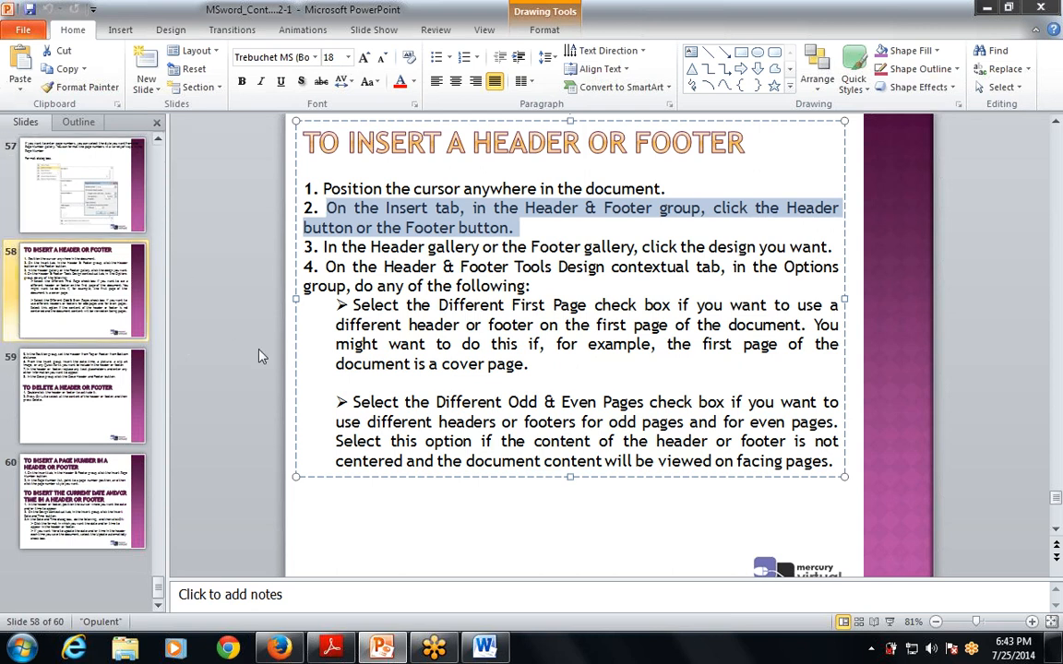
pyautogui.click(63, 369)
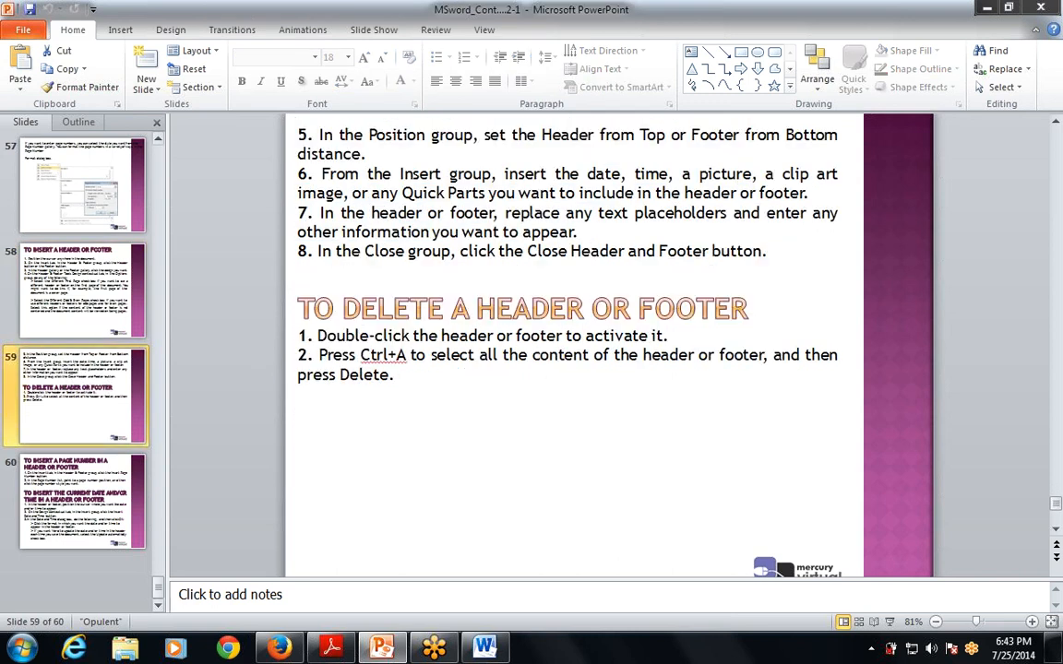
pyautogui.moveTo(298, 308); pyautogui.dragTo(757, 308)
pyautogui.moveTo(318, 336); pyautogui.dragTo(583, 336)
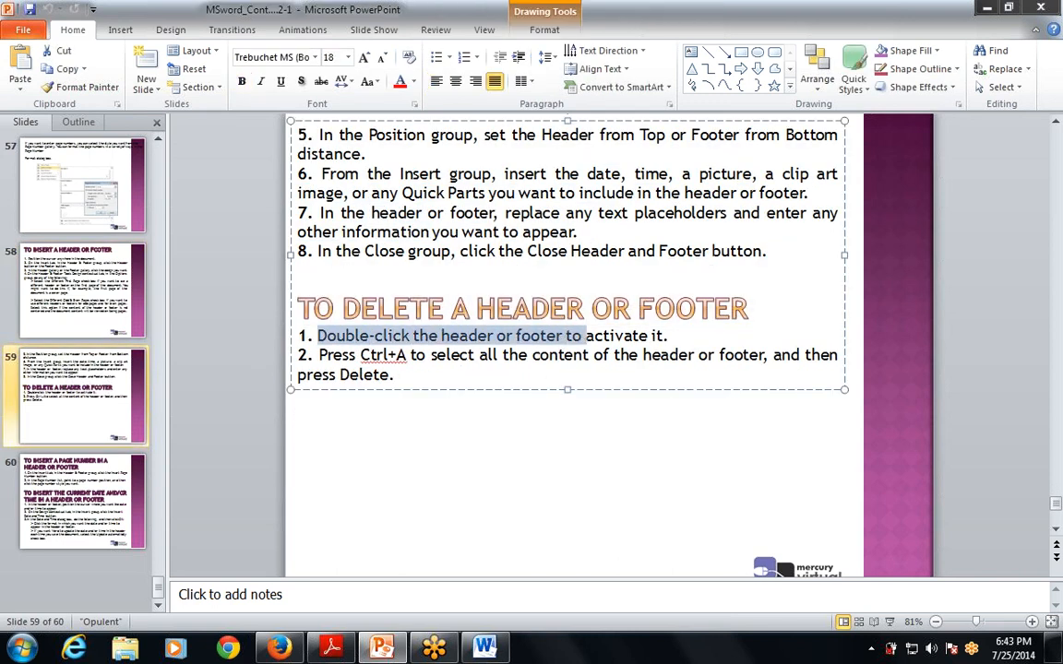
pyautogui.moveTo(361, 356); pyautogui.dragTo(465, 355)
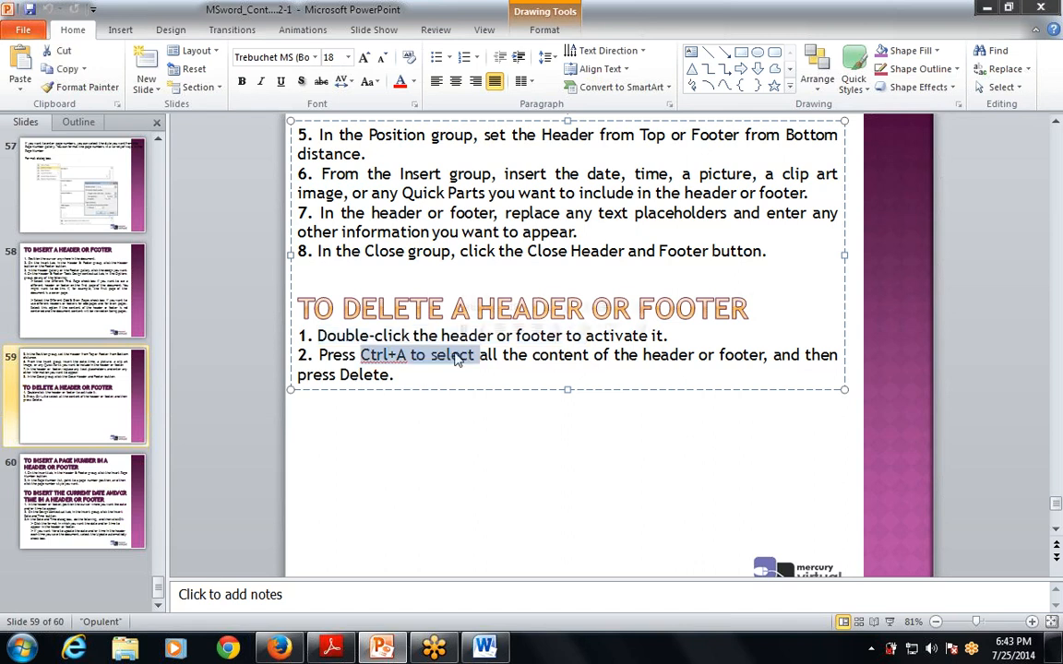
pyautogui.click(465, 355)
pyautogui.moveTo(531, 356); pyautogui.dragTo(723, 355)
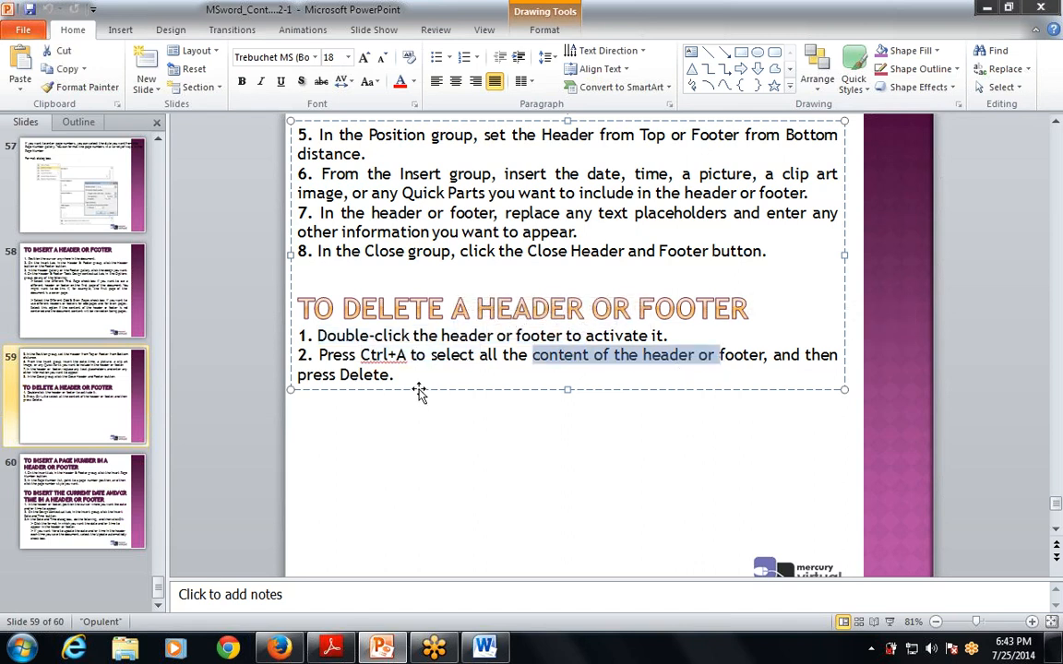
pyautogui.moveTo(396, 374); pyautogui.dragTo(293, 383)
pyautogui.click(293, 383)
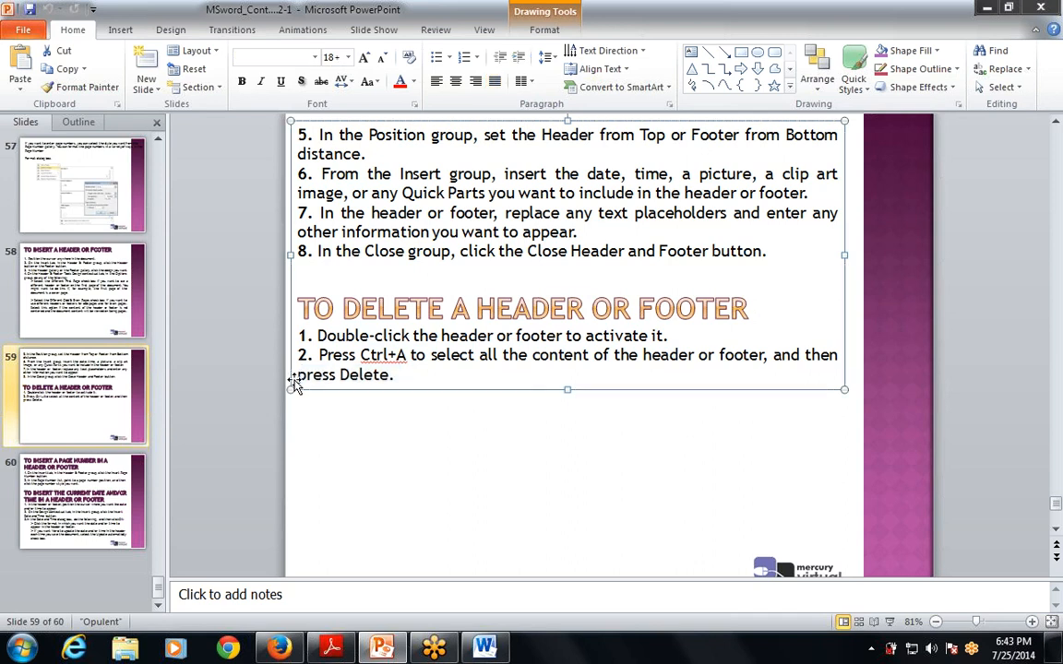
# Switch back to Word, delete the "Chapter-3" title from the header and leave header editing.
pyautogui.hotkey('alt', 'Tab')
pyautogui.scroll(-4, 408, 285)
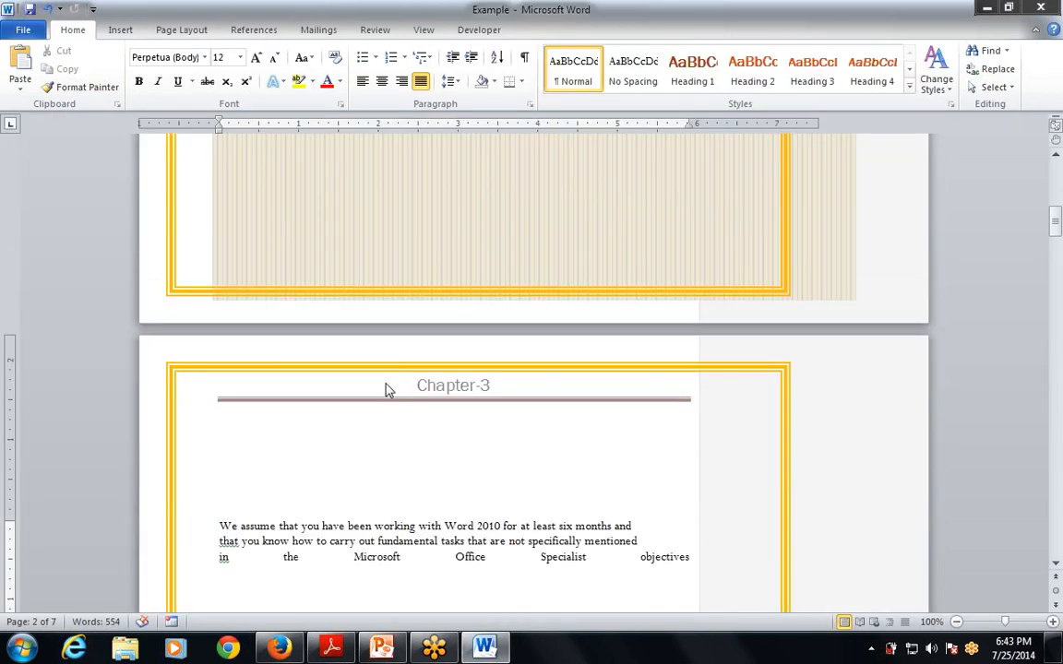
pyautogui.doubleClick(386, 390)
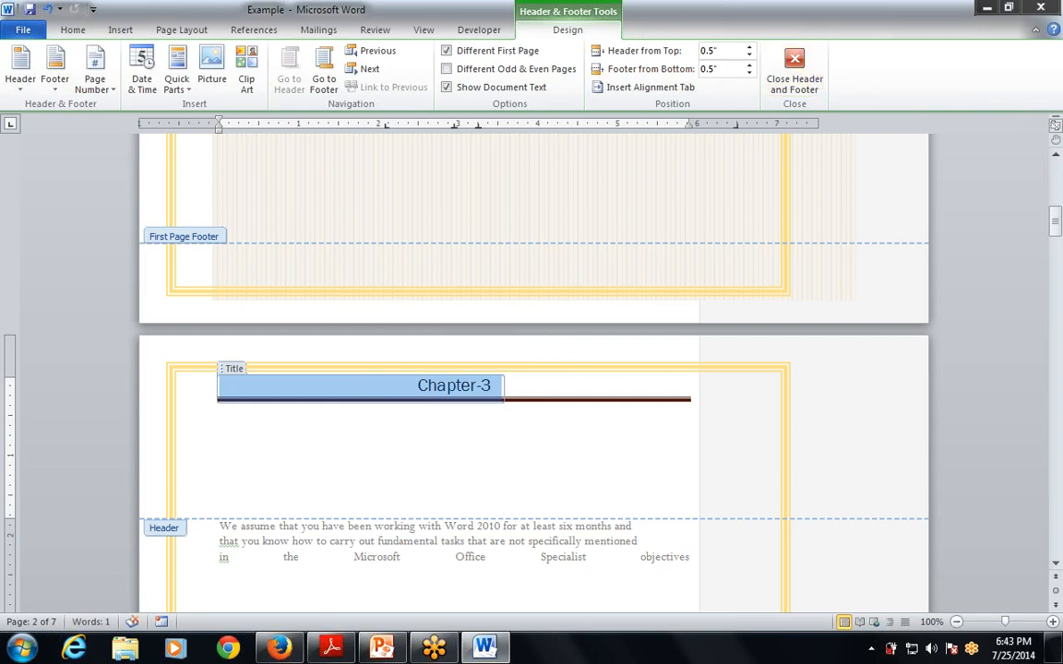
pyautogui.press('Delete')
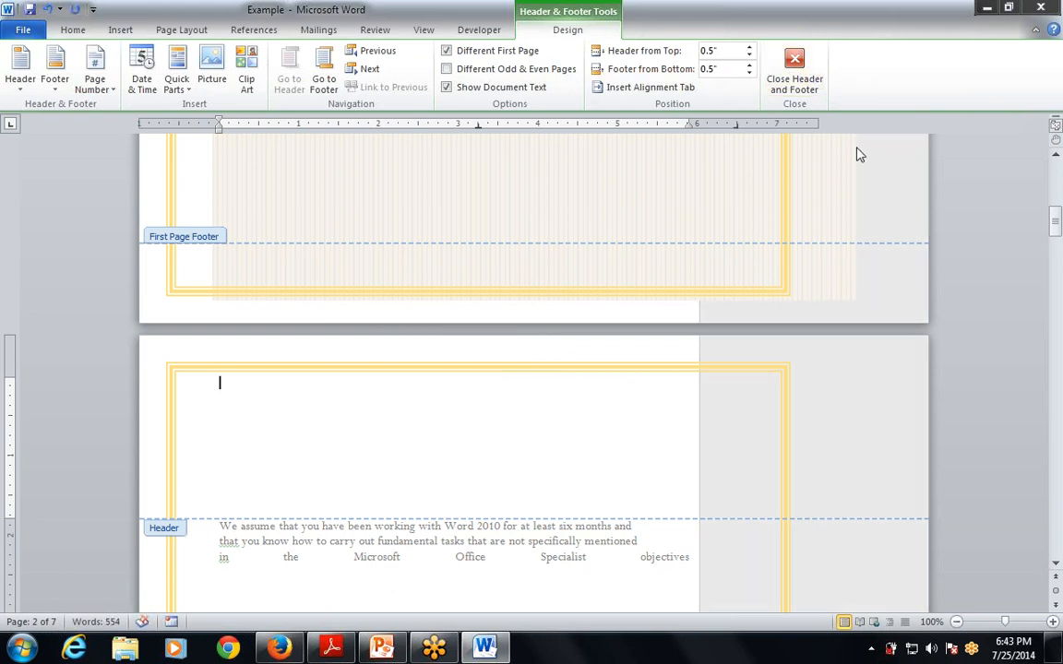
pyautogui.click(806, 86)
# Delete the page number from the document's footer, leave footer editing and check the page bottoms.
pyautogui.scroll(3, 533, 373)
pyautogui.scroll(-10, 533, 373)
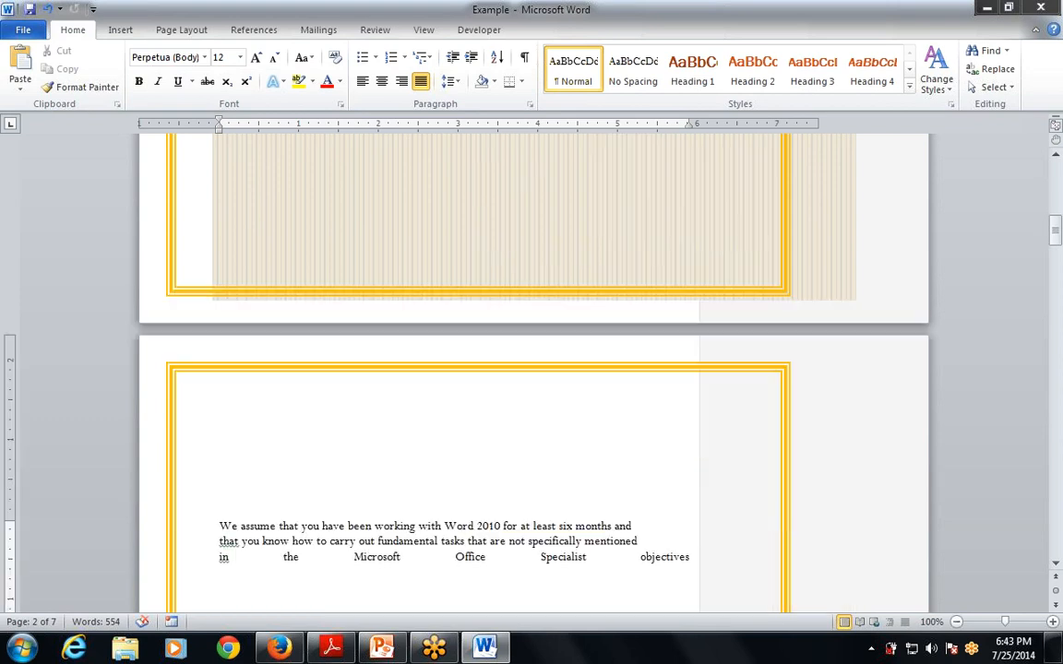
pyautogui.scroll(-15, 533, 373)
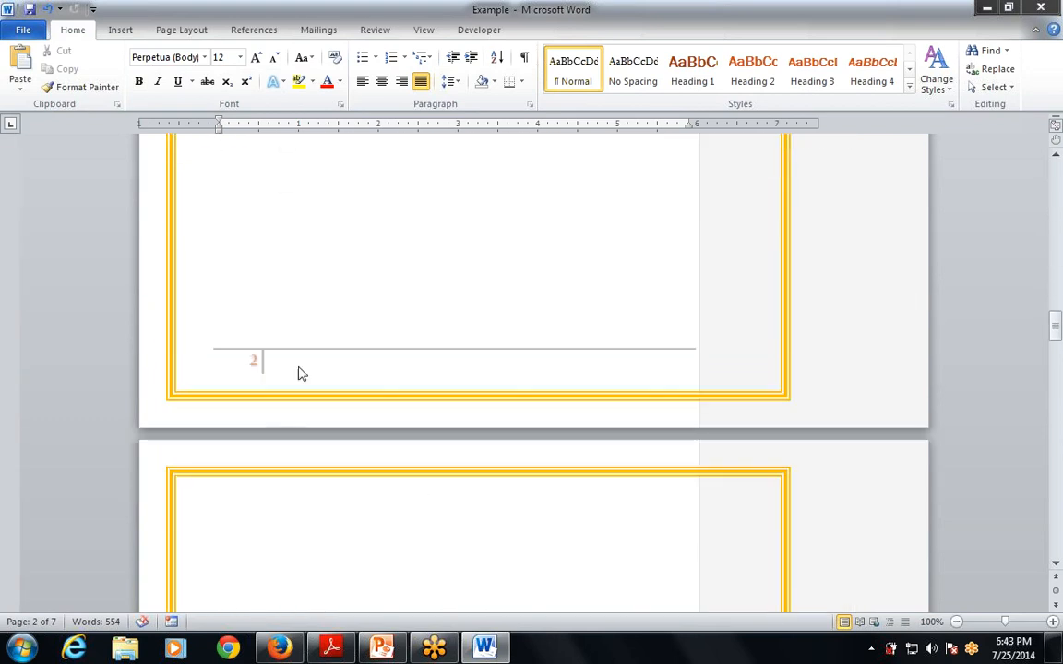
pyautogui.doubleClick(301, 373)
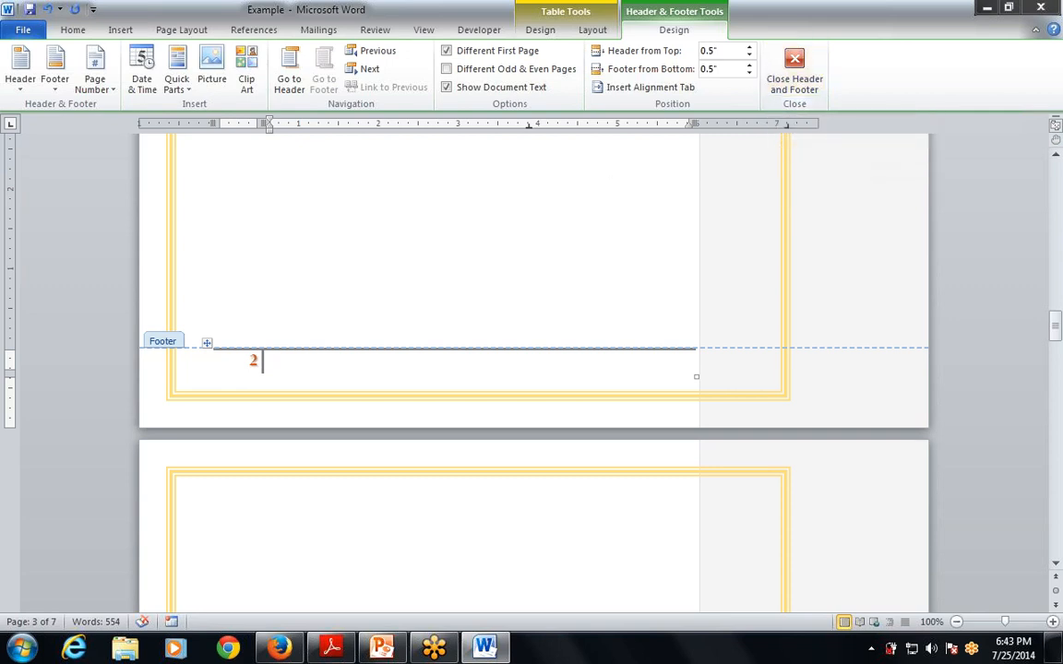
pyautogui.moveTo(288, 359); pyautogui.dragTo(225, 358)
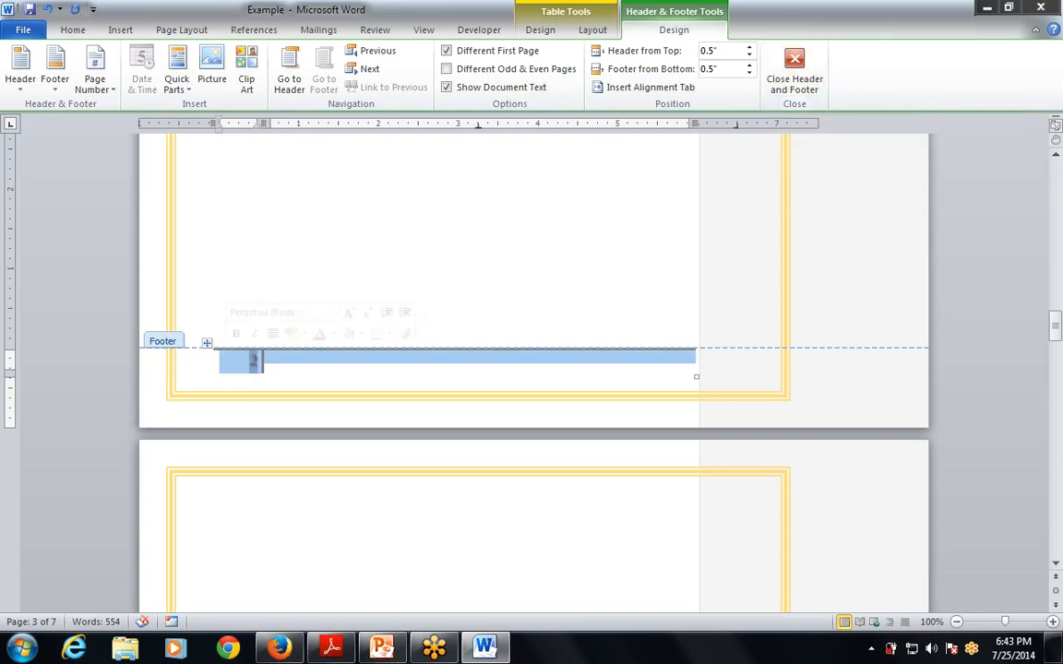
pyautogui.press('Delete')
pyautogui.click(795, 82)
pyautogui.scroll(-20, 534, 369)
pyautogui.scroll(4, 534, 369)
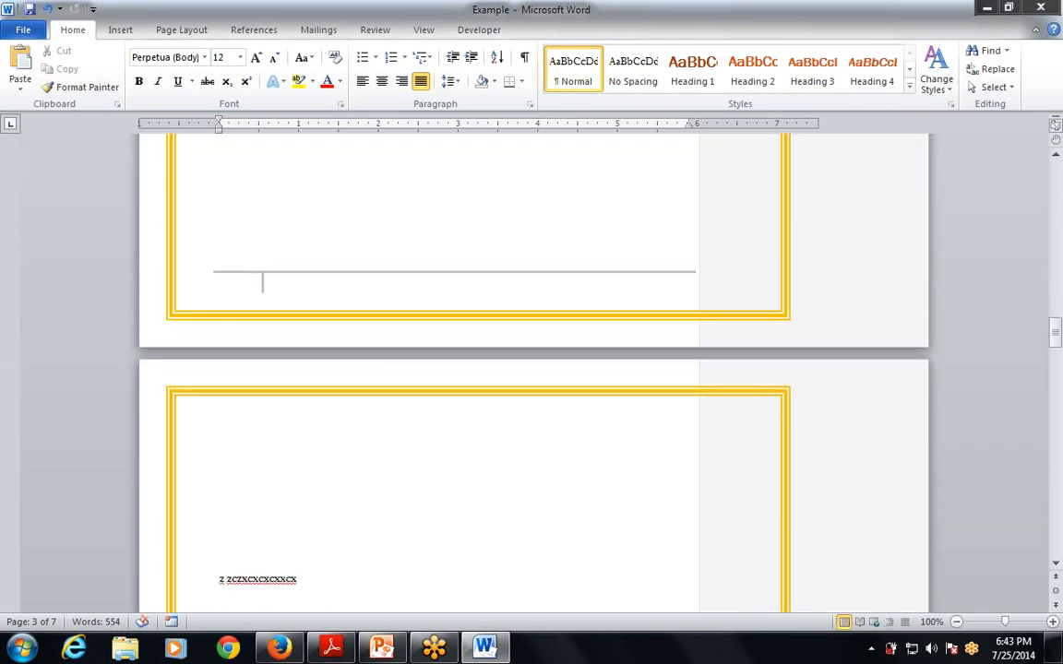
pyautogui.scroll(2, 489, 407)
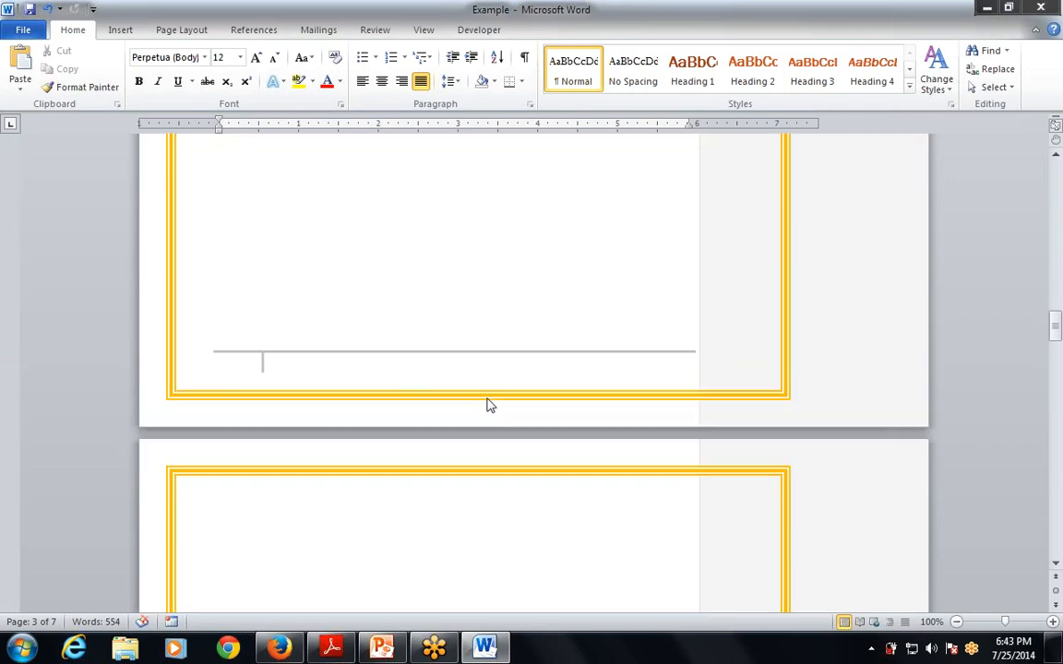
# Switch to PowerPoint and show slide 60 on inserting page numbers and the current date in a header or footer.
pyautogui.hotkey('alt', 'Tab')
pyautogui.scroll(4, 489, 406)
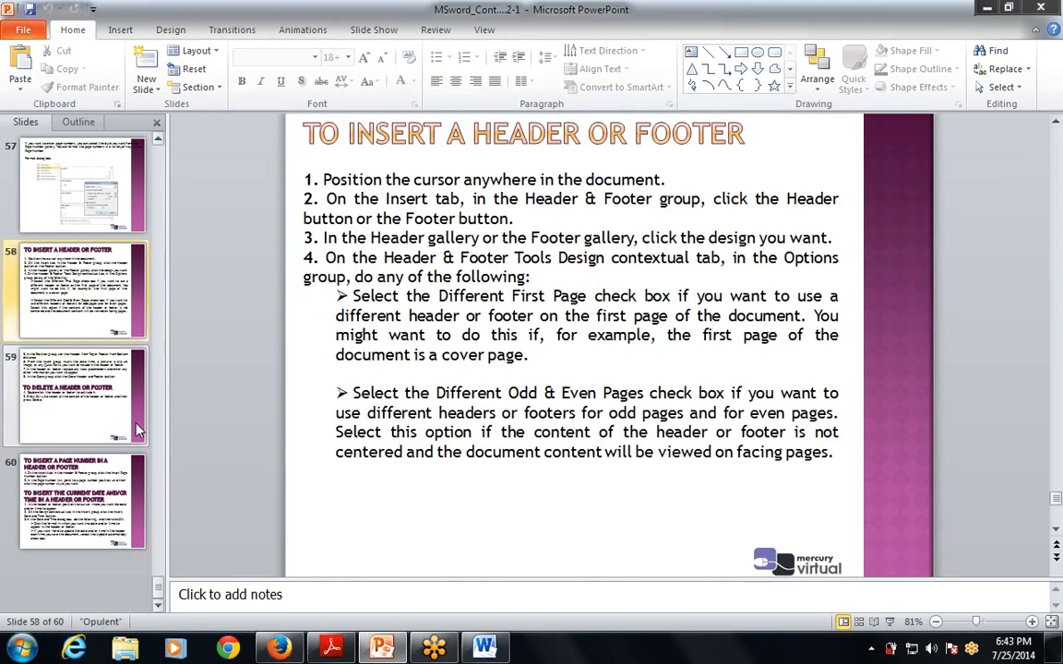
pyautogui.click(74, 392)
pyautogui.click(78, 506)
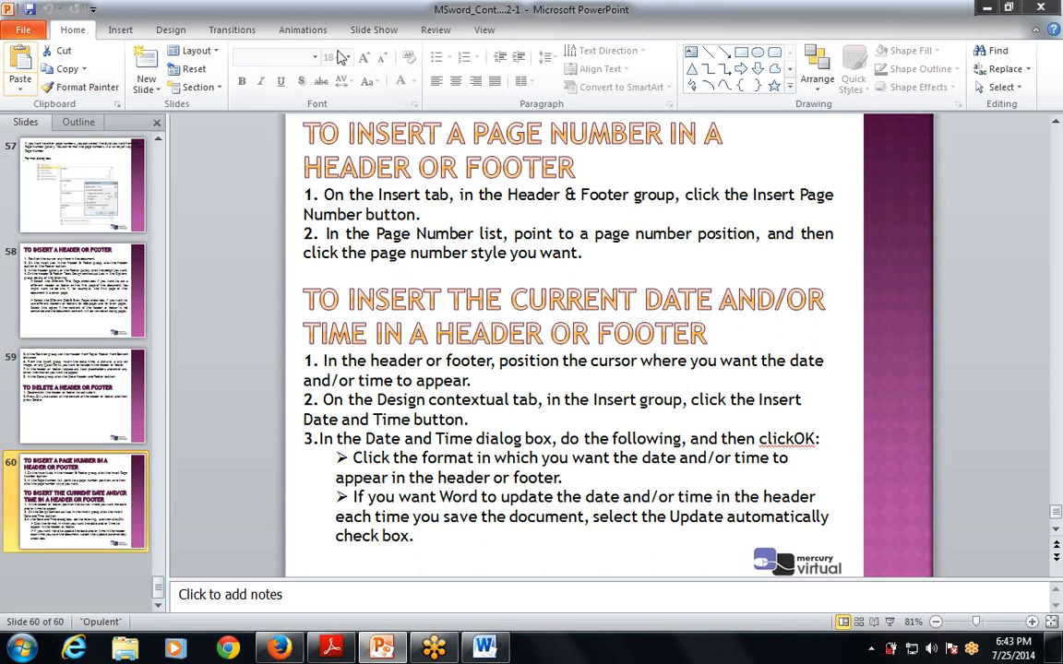
# Switch back to Word and insert the built-in Annual footer again.
pyautogui.hotkey('alt', 'Tab')
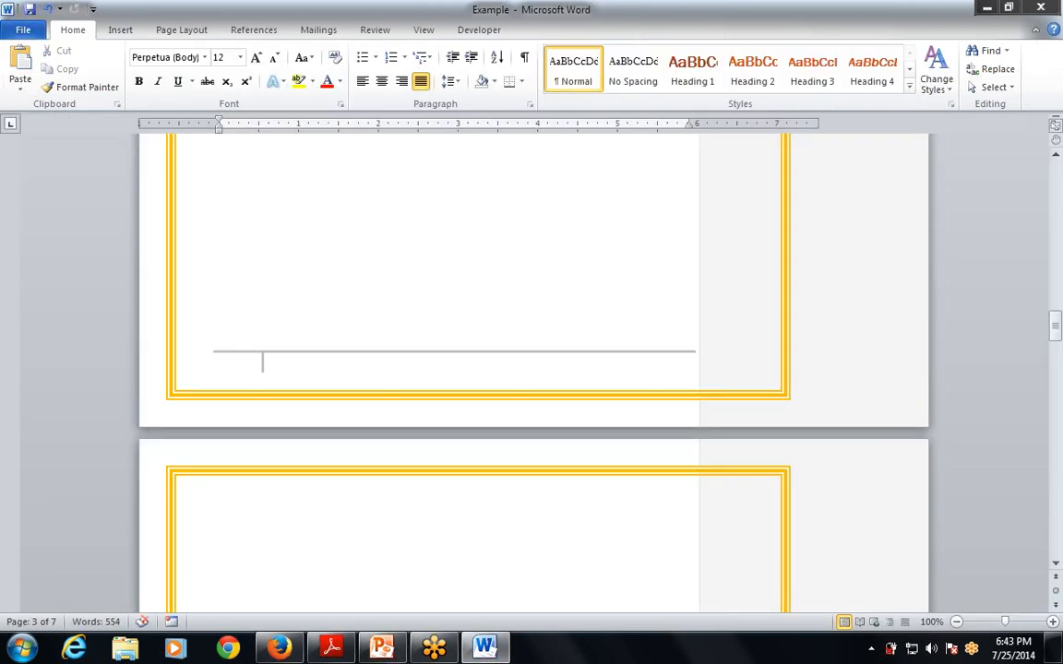
pyautogui.click(120, 29)
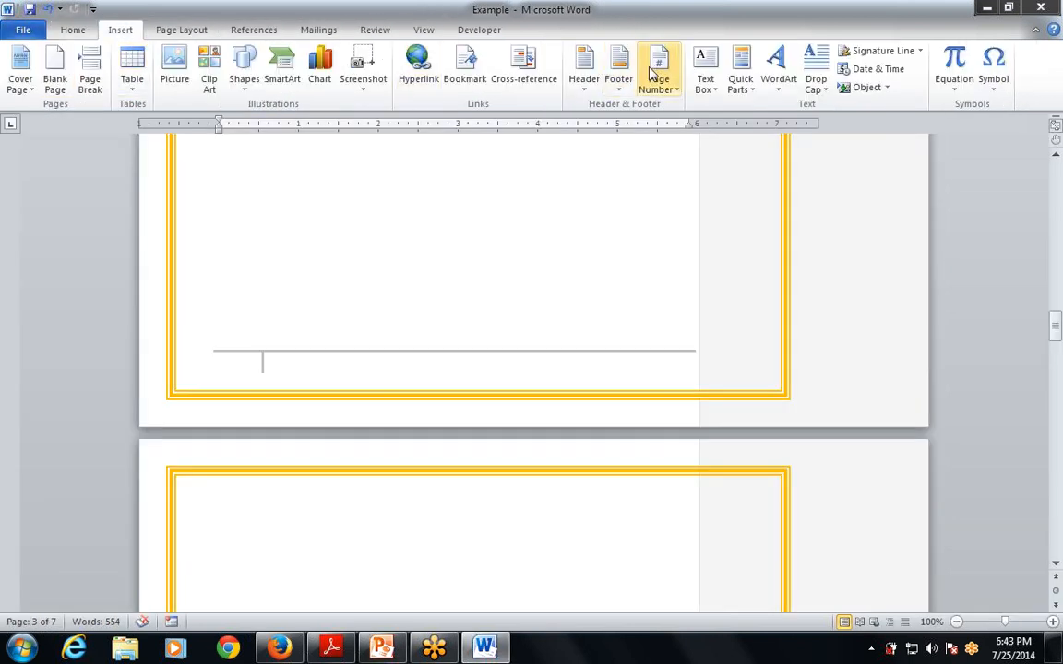
pyautogui.click(618, 67)
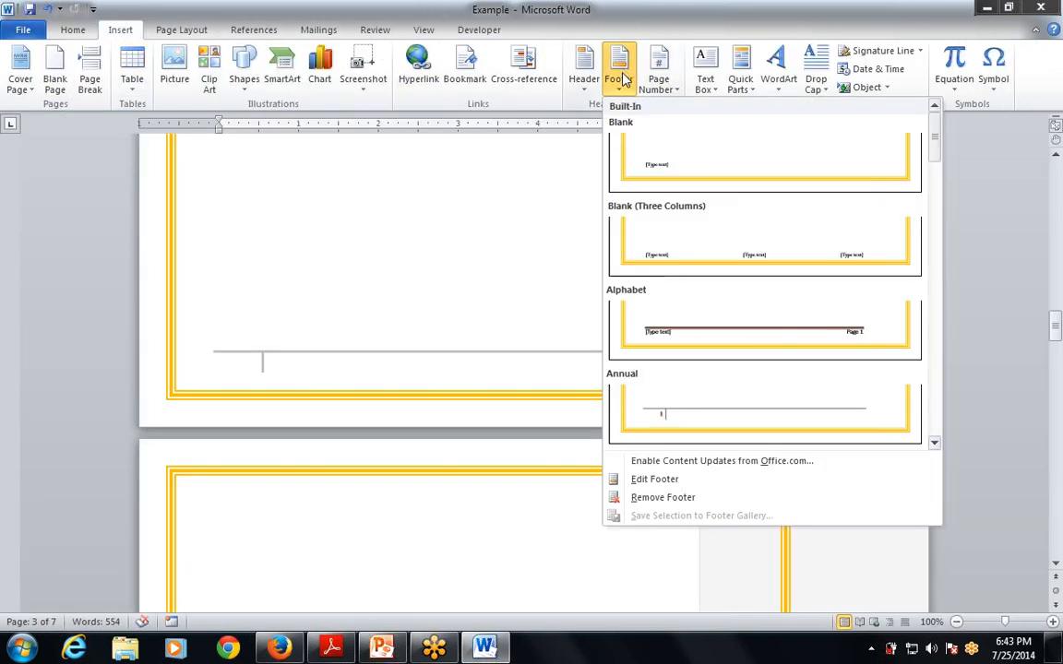
pyautogui.click(671, 421)
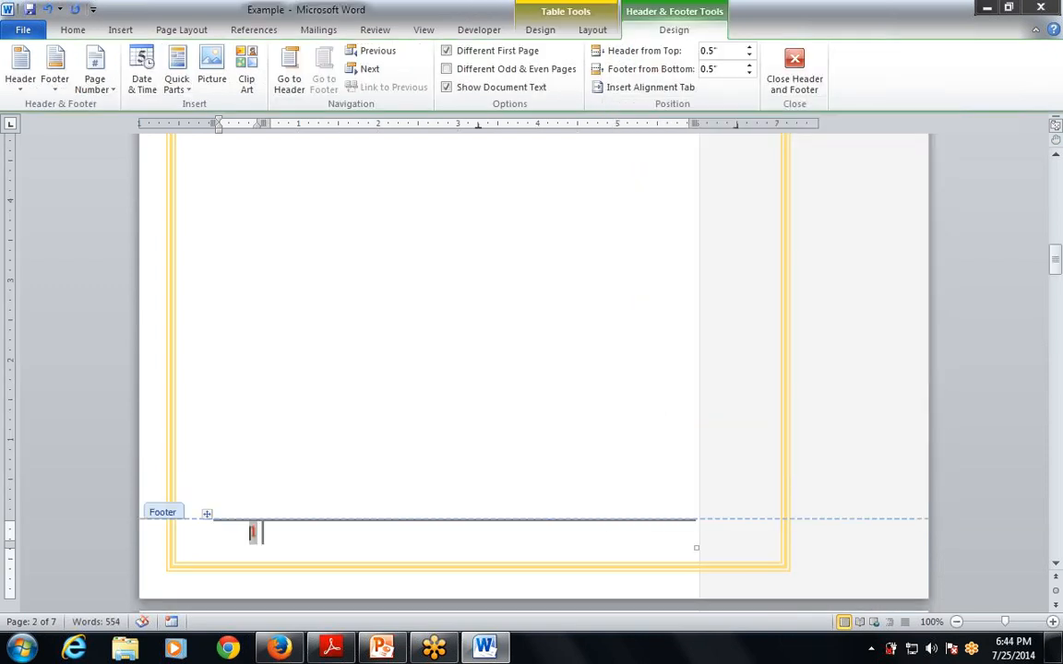
# Switch to PowerPoint and highlight the heading about inserting the current date and/or time in a header or footer.
pyautogui.hotkey('alt', 'Tab')
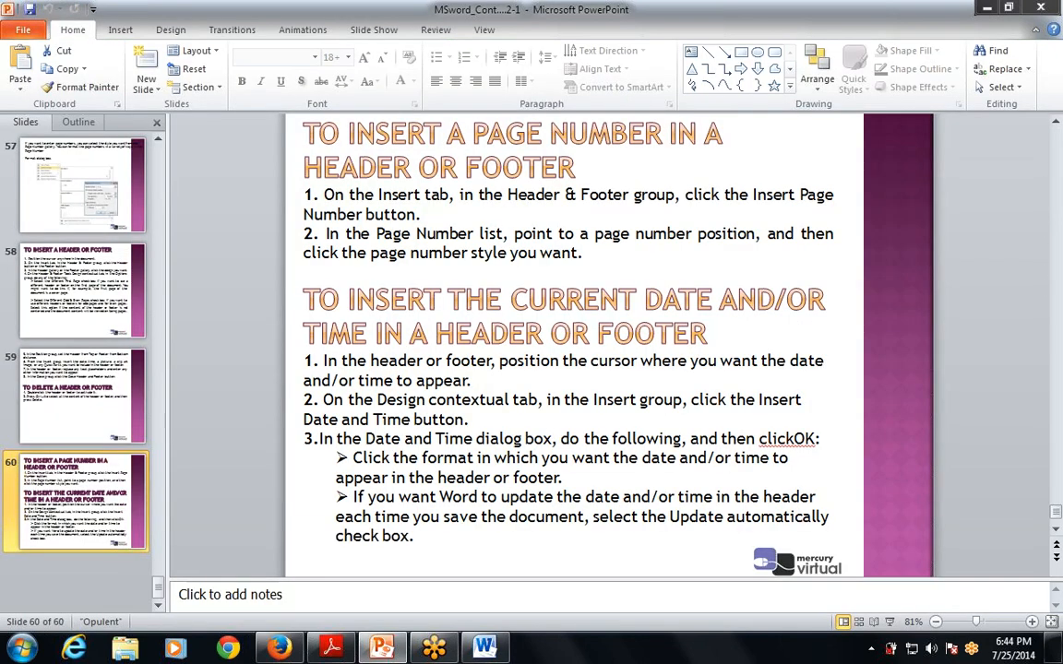
pyautogui.moveTo(304, 299); pyautogui.dragTo(708, 334)
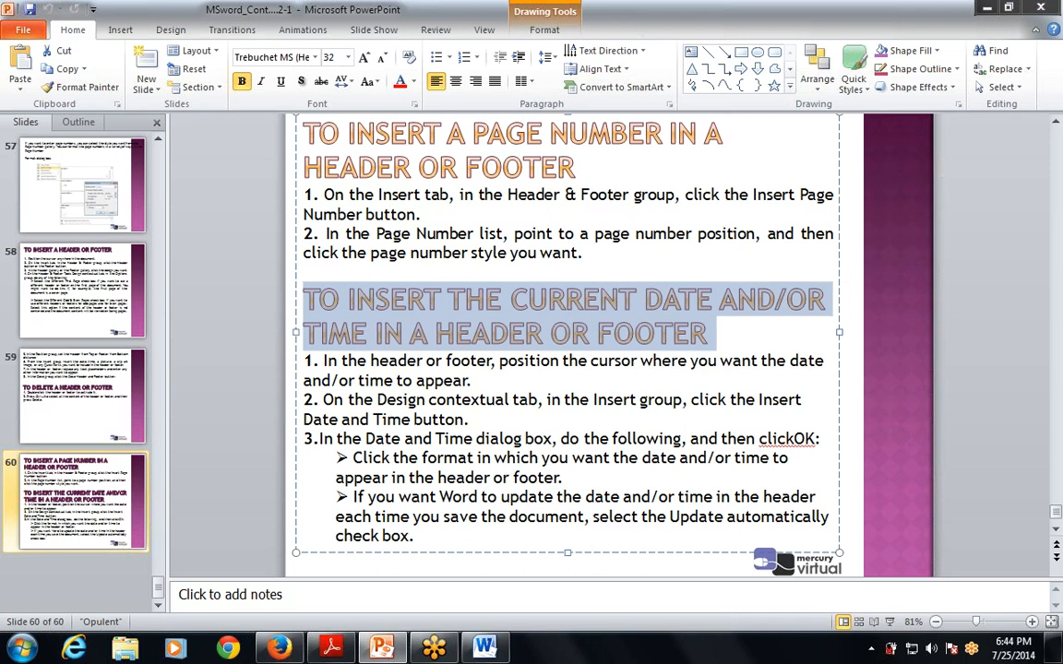
# Switch back to Word, insert the current date in the header in the "July 25, 2014" format, and leave header editing.
pyautogui.hotkey('alt', 'Tab')
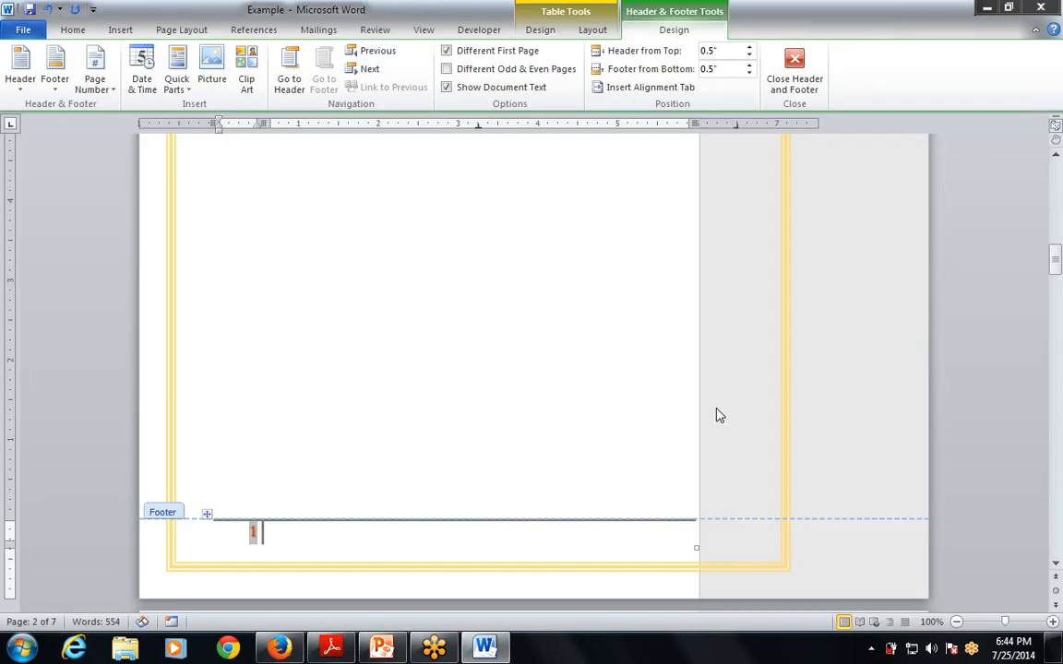
pyautogui.click(118, 31)
pyautogui.click(586, 81)
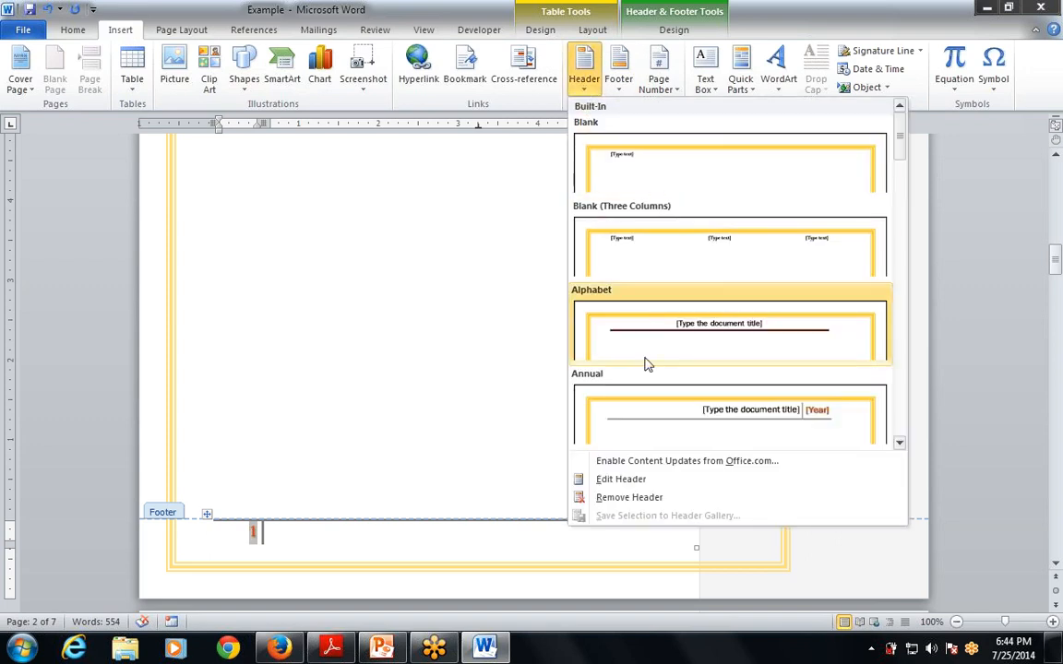
pyautogui.click(637, 480)
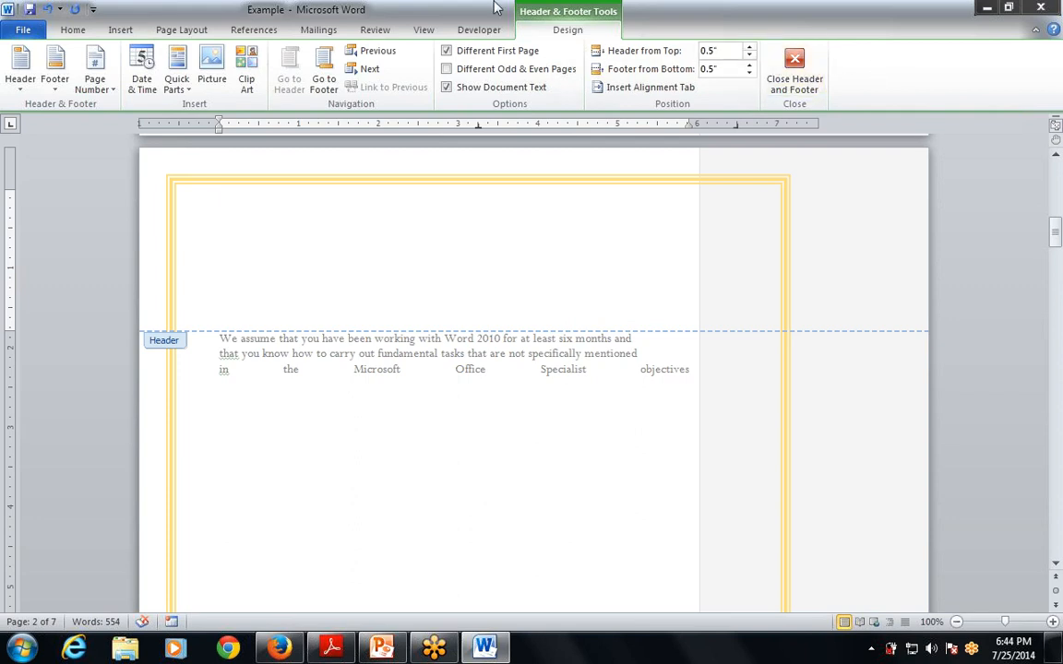
pyautogui.click(147, 81)
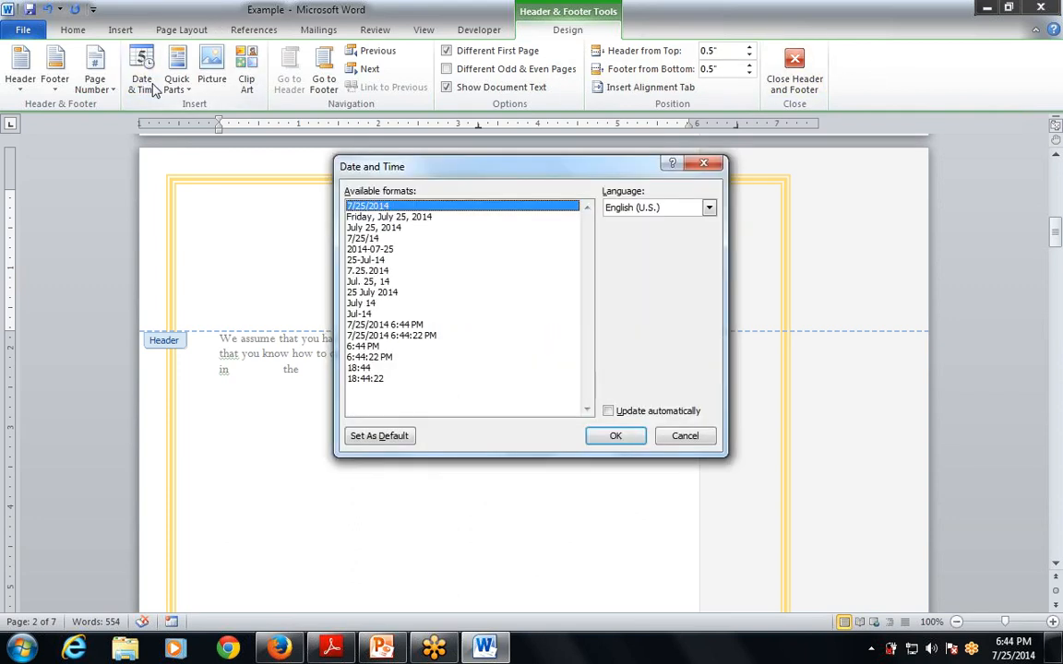
pyautogui.click(350, 227)
pyautogui.click(616, 436)
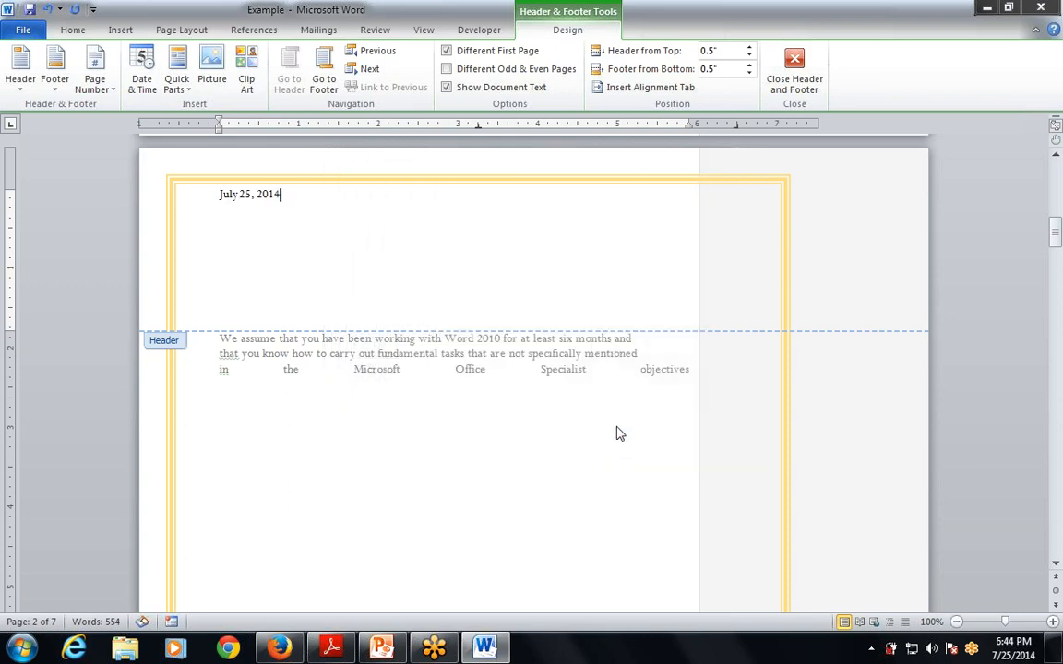
pyautogui.click(792, 76)
pyautogui.scroll(15, 534, 369)
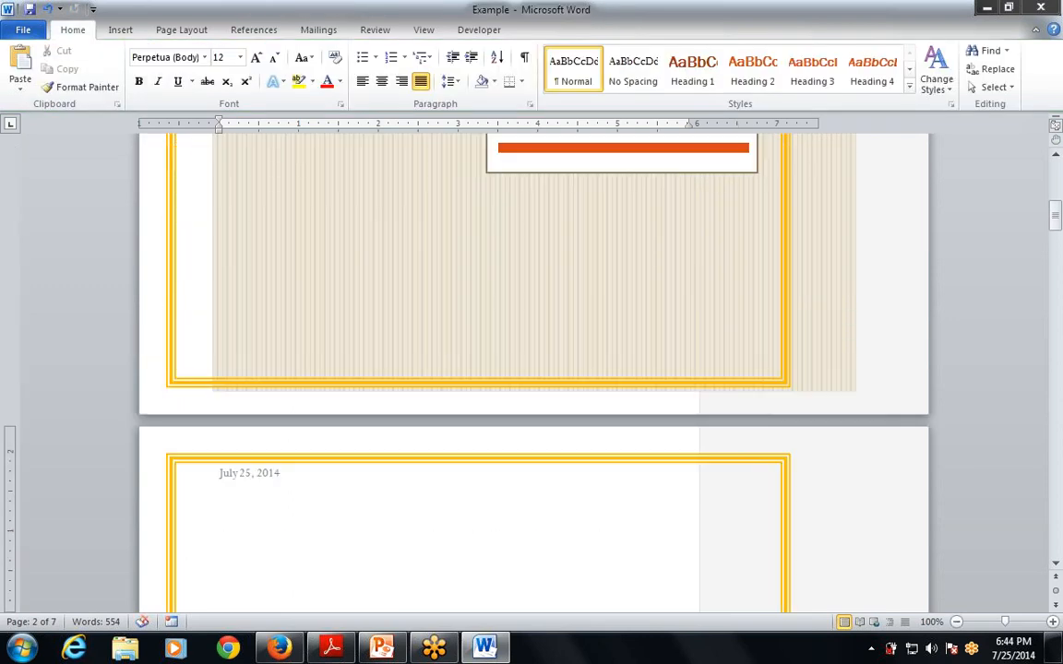